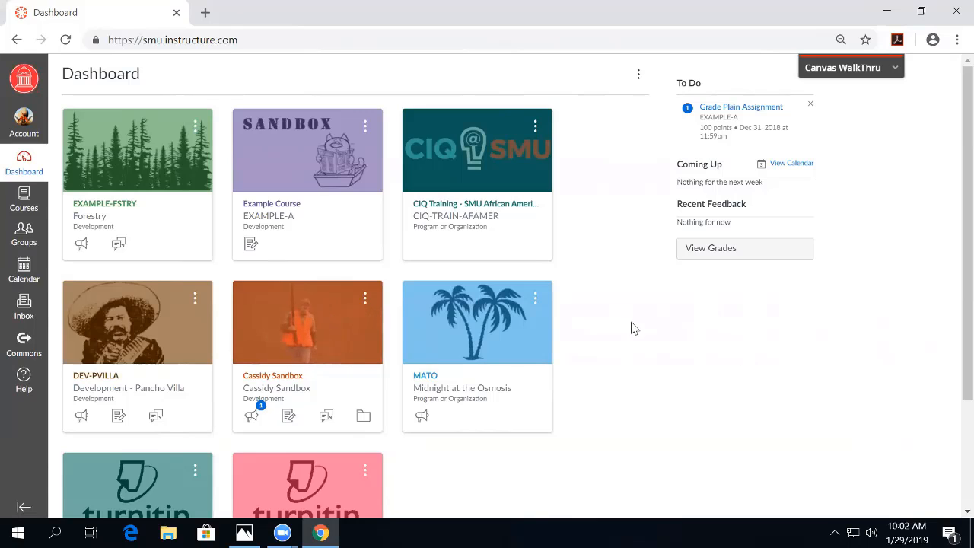
Open the EXAMPLE-FSTRY course to view its home page and return to the Dashboard
left_click(175, 193)
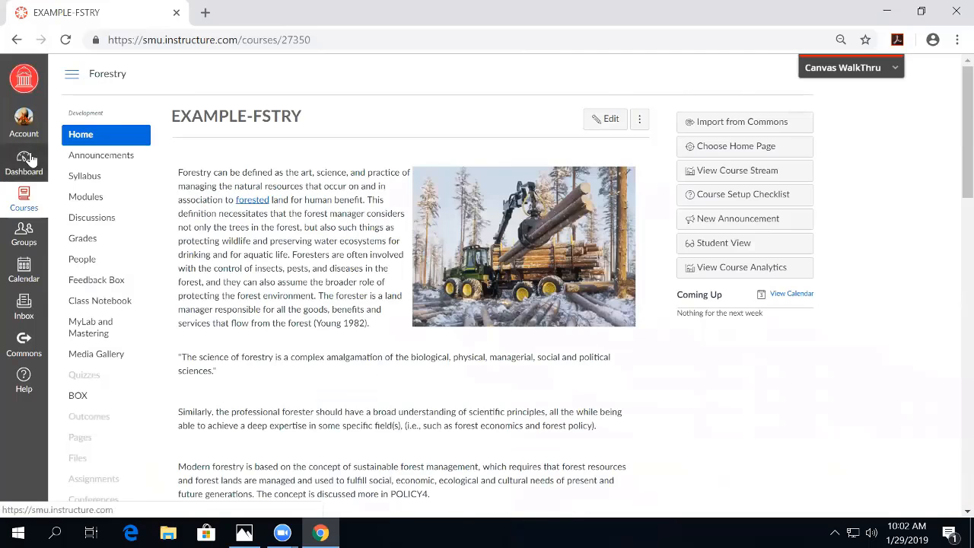
left_click(24, 161)
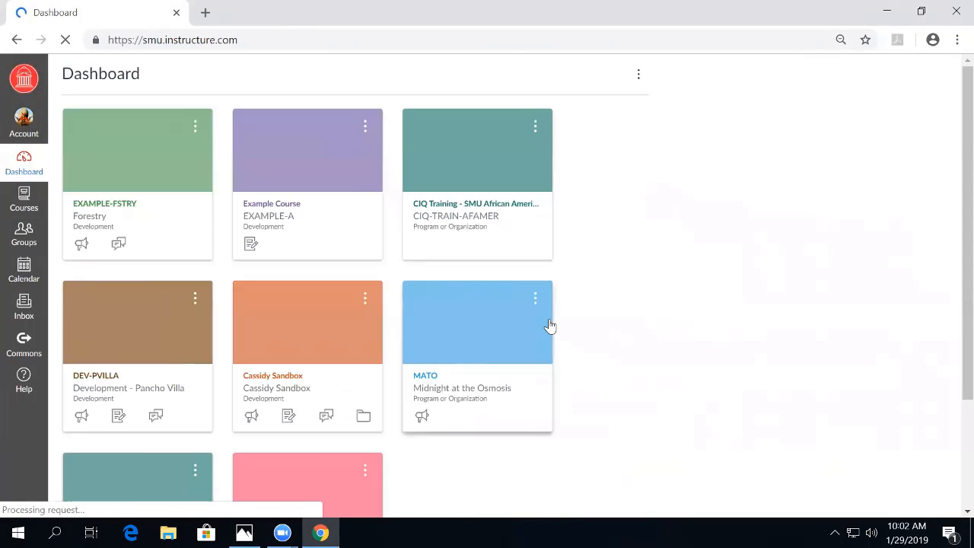
Rearrange the Dashboard course cards: move Cassidy Sandbox to third place, CIQ Training to second place, and MATO to the end
left_click_drag(320, 334, 472, 152)
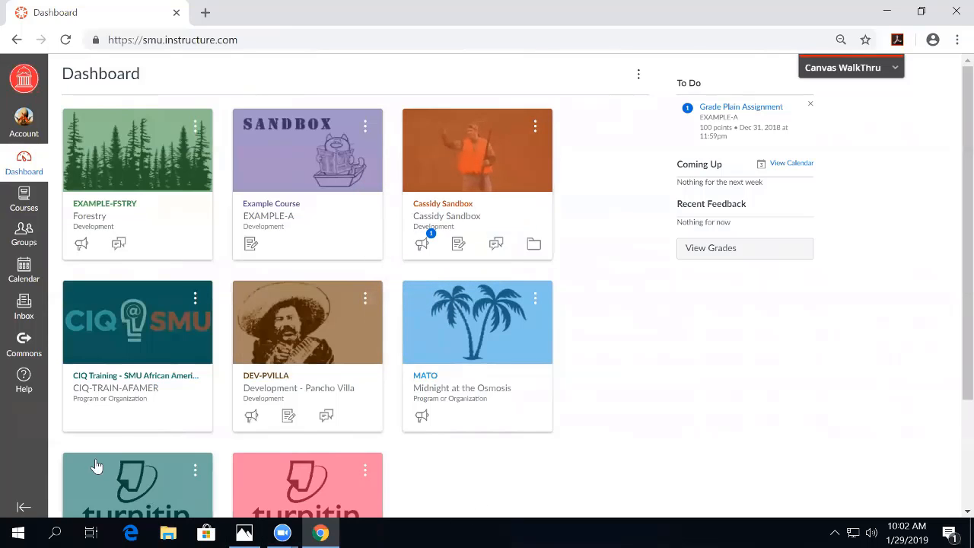
left_click_drag(124, 330, 263, 186)
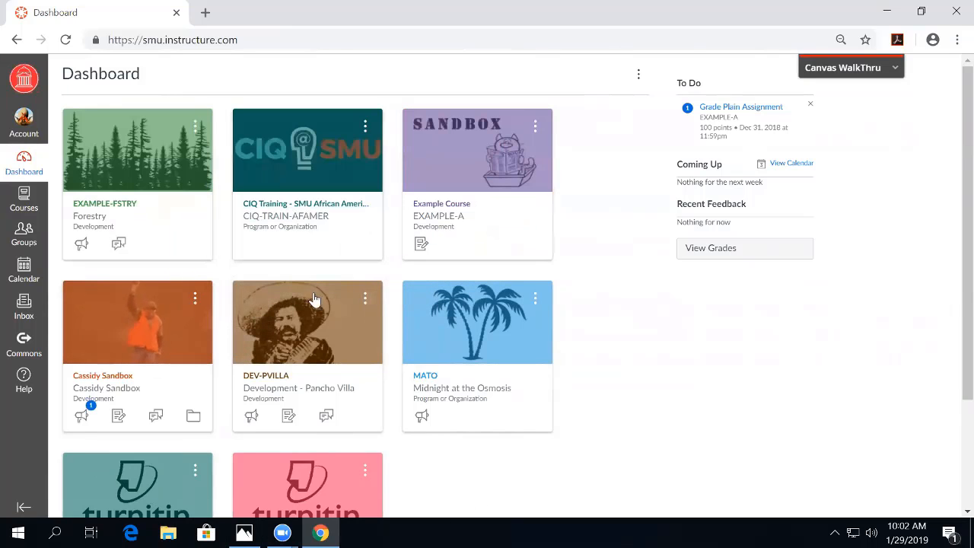
left_click_drag(489, 343, 330, 491)
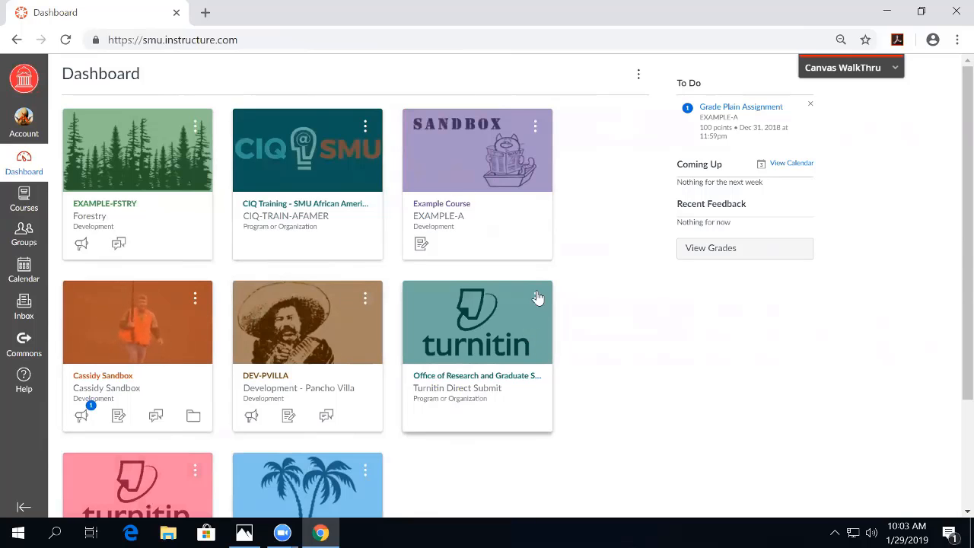
Change the Example Course card's color to orange-red, #FF2717
left_click(535, 128)
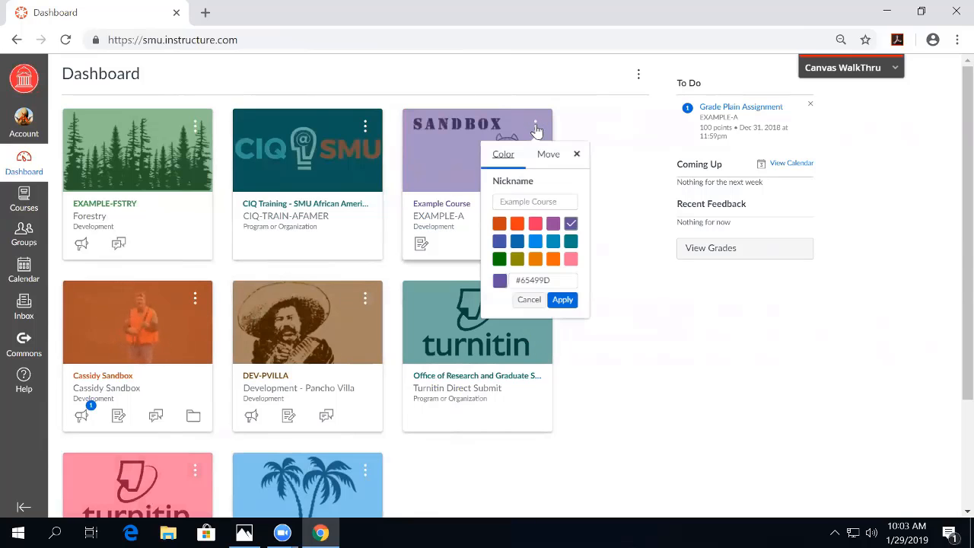
left_click(517, 223)
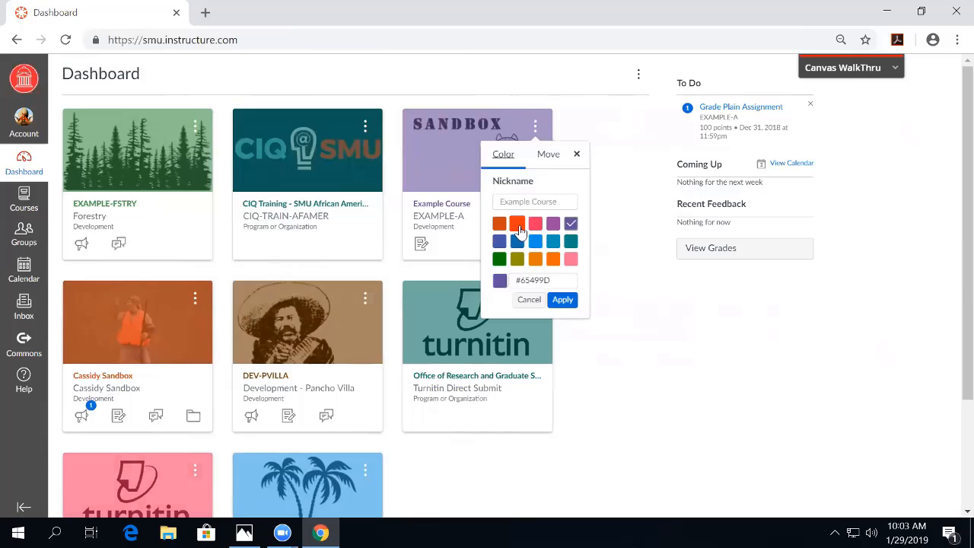
left_click(562, 299)
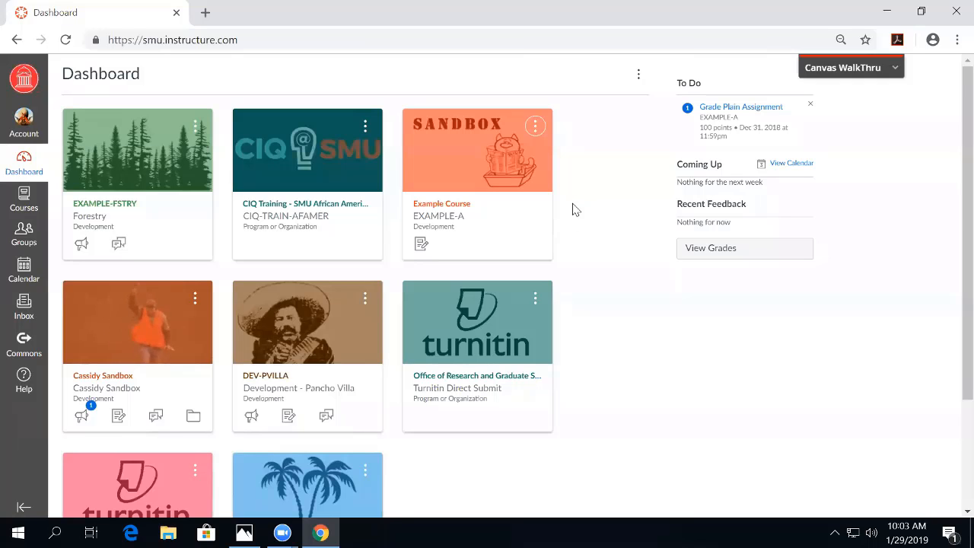
Change the Example Course card's color to purple, #8F3E97
left_click(536, 128)
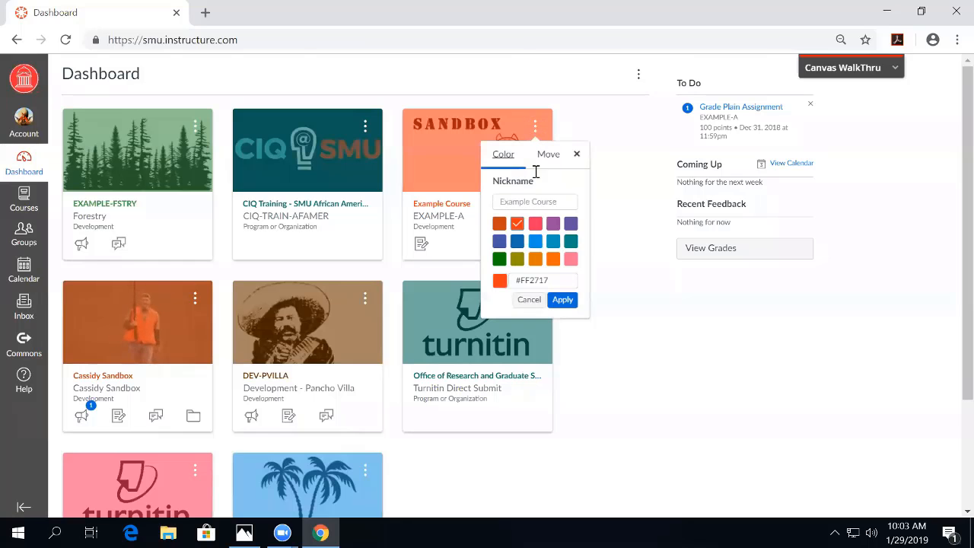
left_click(553, 224)
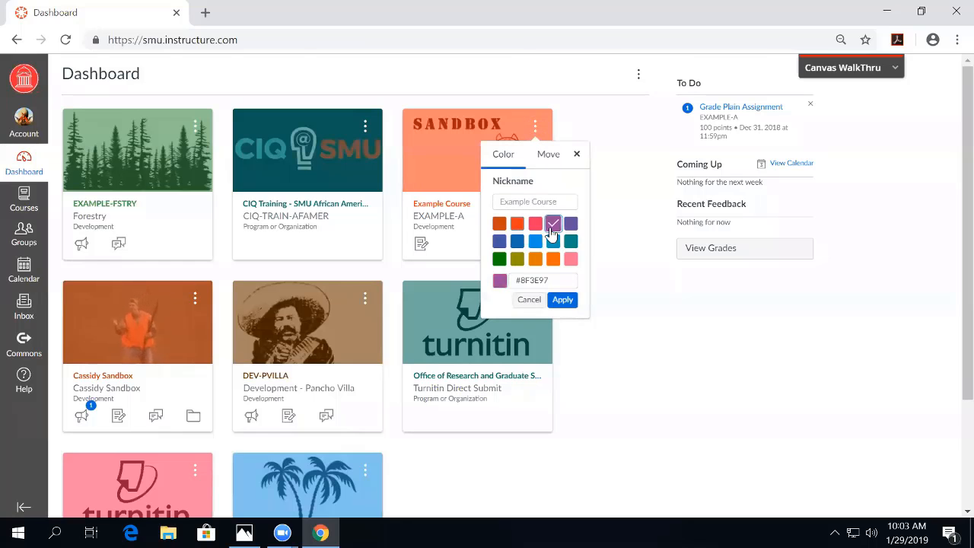
left_click(562, 299)
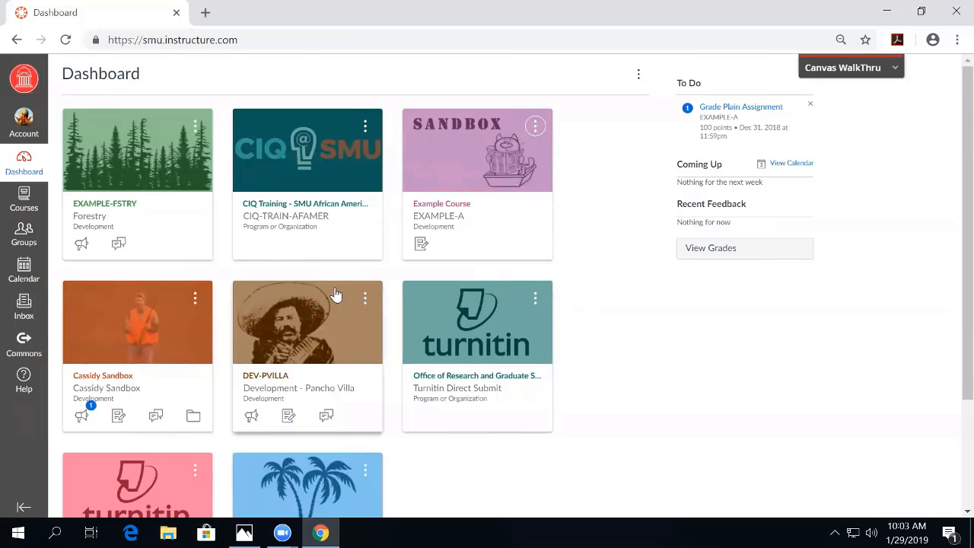
Change the Cassidy Sandbox card's color to blue, #06A3B7
left_click(195, 298)
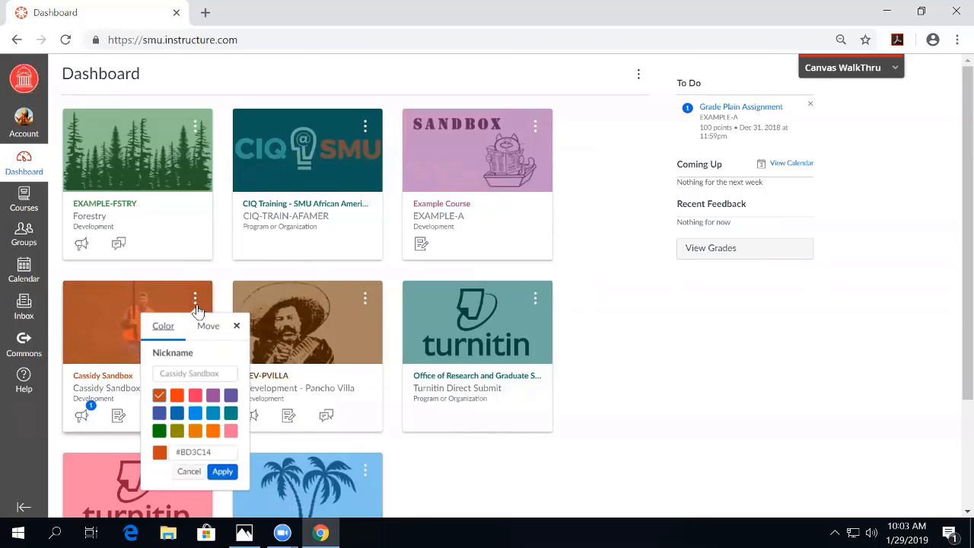
left_click(213, 413)
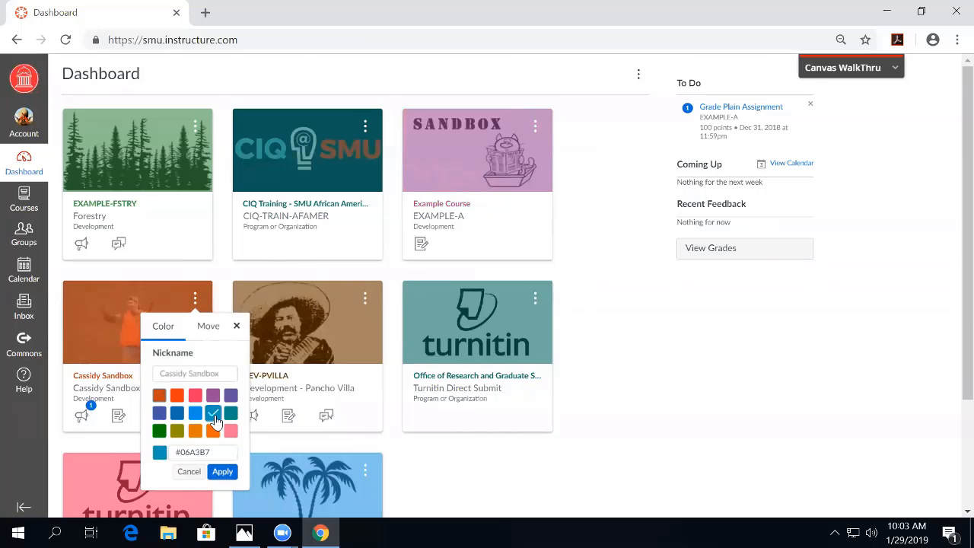
left_click(222, 472)
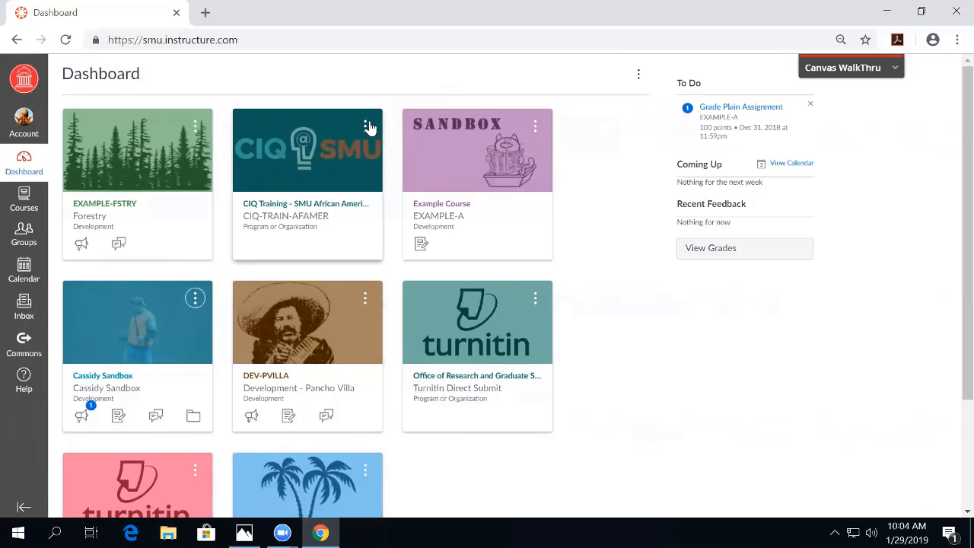
In the full list of all courses, unstar MATO, Turnitin Onesie Submissions and EXAMPLE-FSTRY to remove them from the favorites
left_click(21, 200)
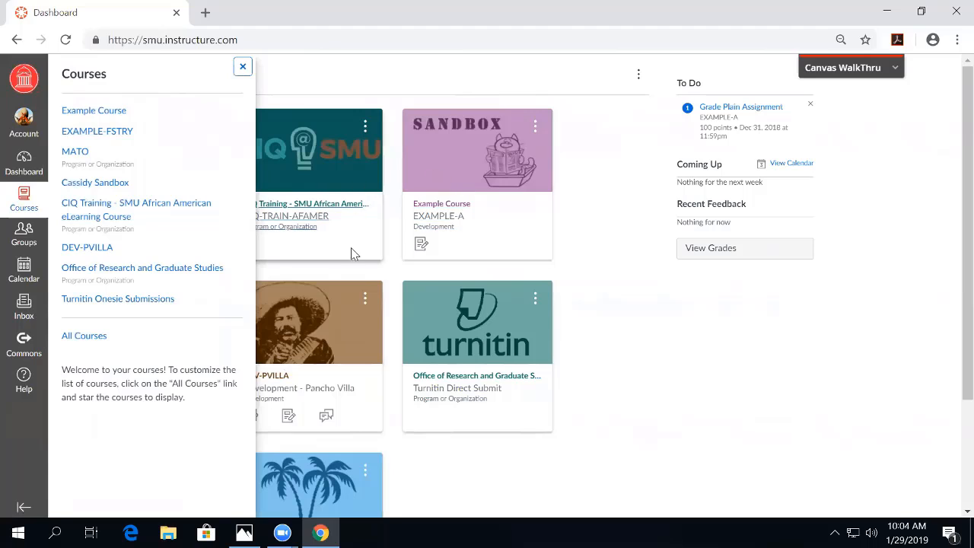
left_click(85, 335)
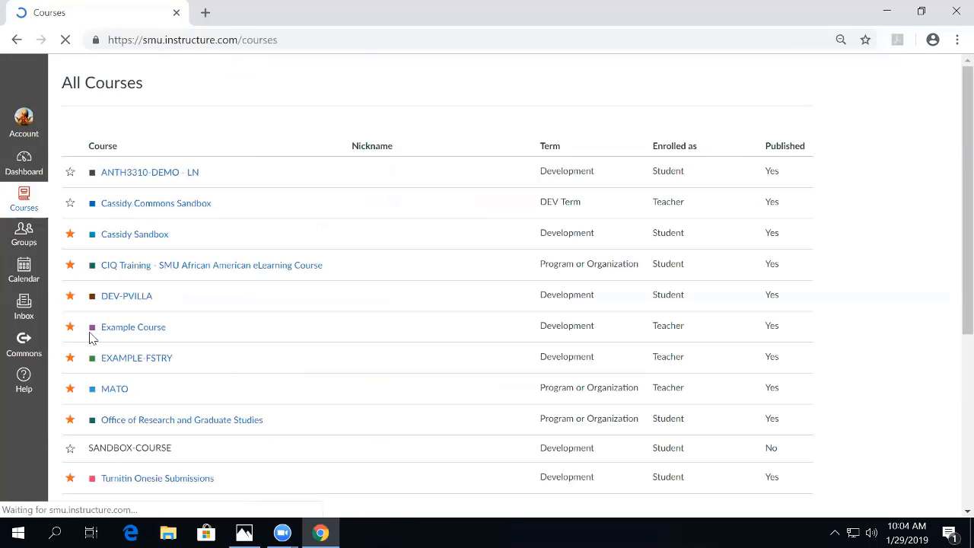
scroll(380, 265, "down", 4)
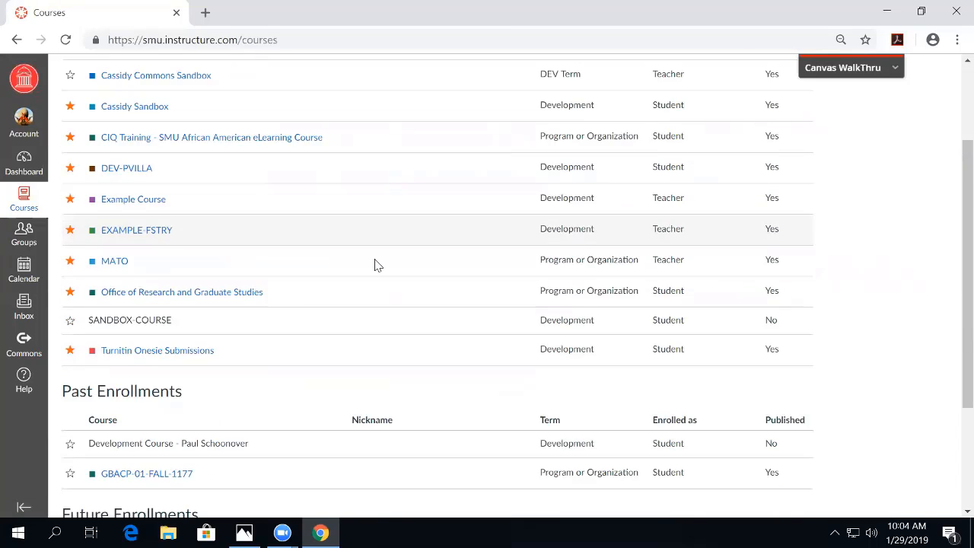
scroll(373, 266, "up", 1)
scroll(371, 277, "up", 3)
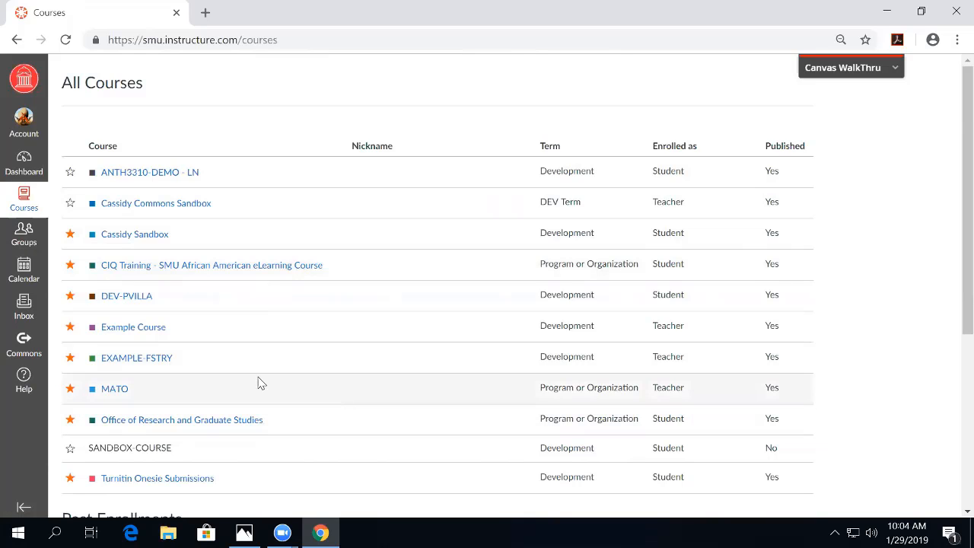
left_click(70, 389)
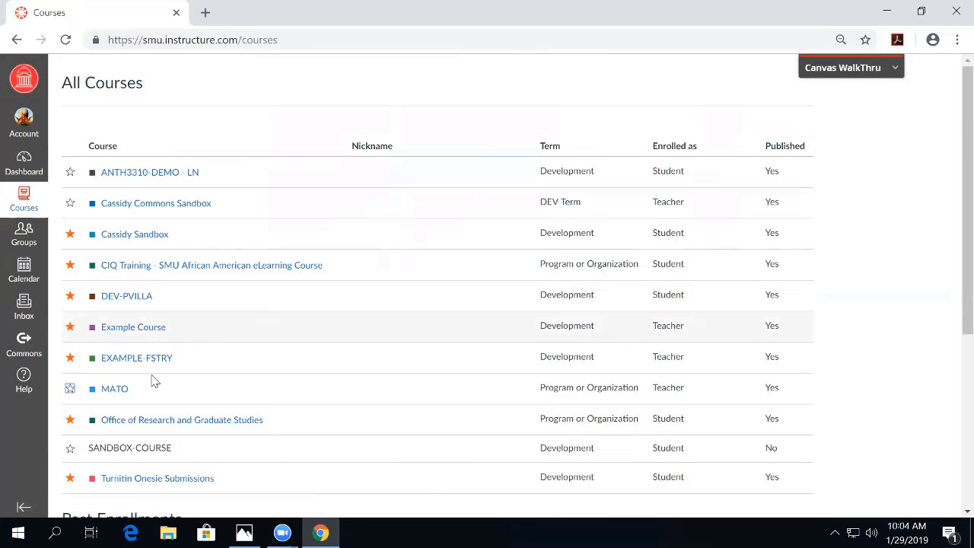
scroll(213, 358, "down", 1)
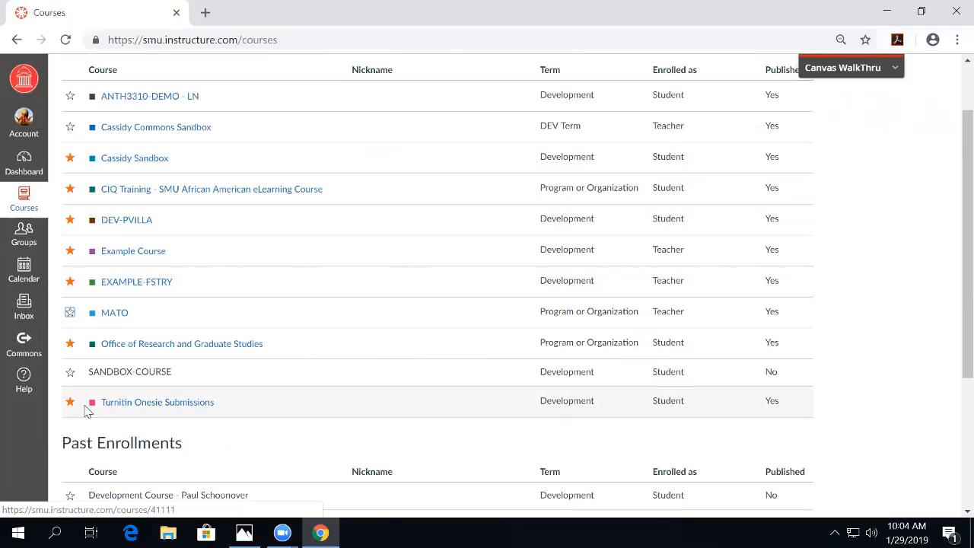
left_click(70, 401)
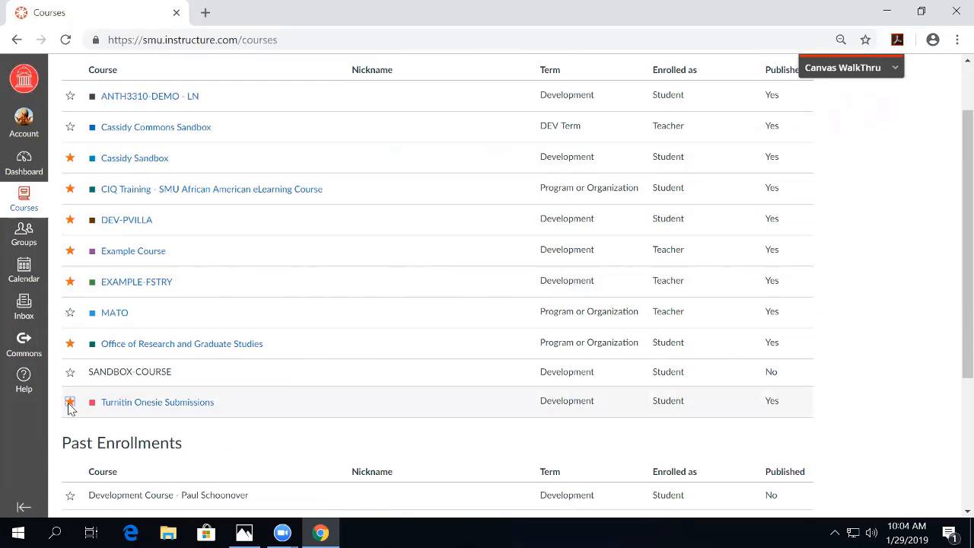
left_click(70, 283)
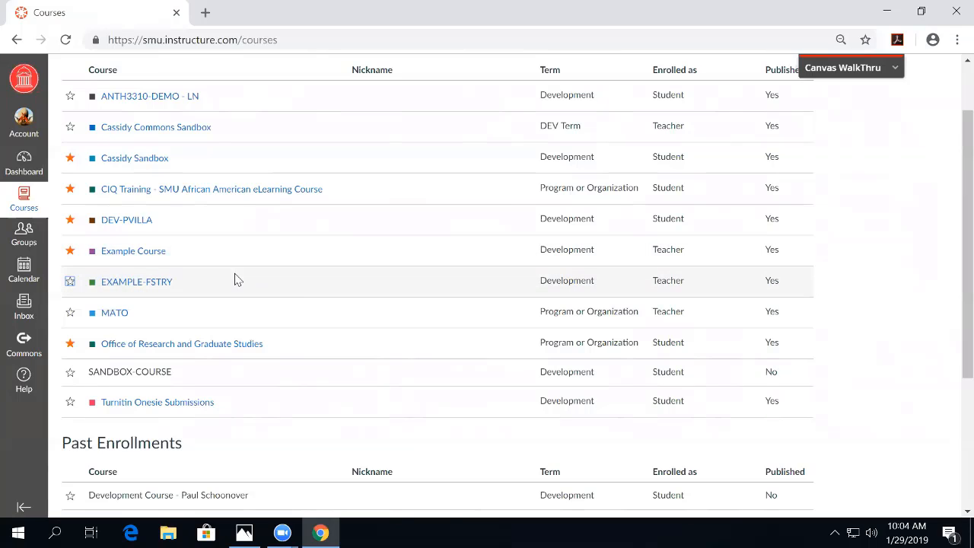
Examine the current, past and future enrollments in the course list and return to the Dashboard to check the displayed cards
scroll(382, 255, "up", 2)
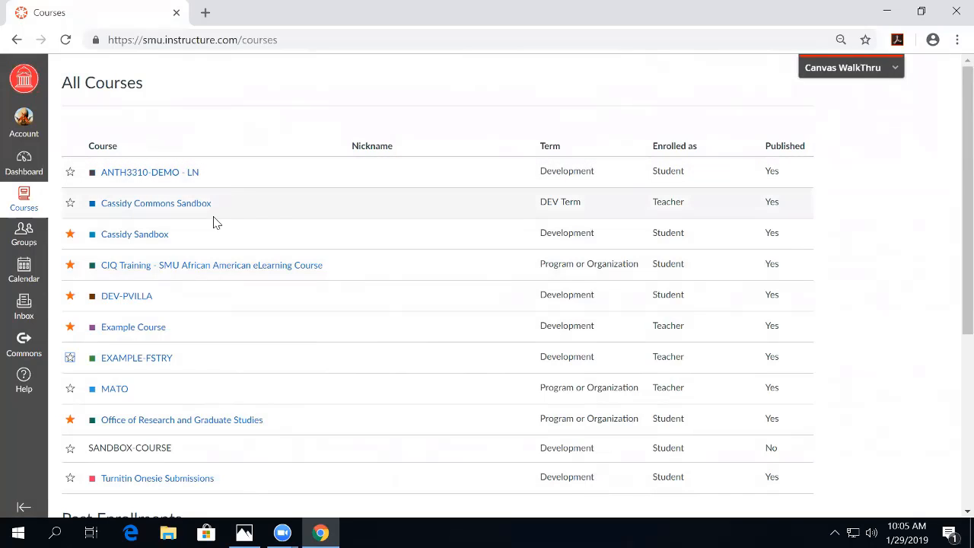
scroll(236, 276, "down", 3)
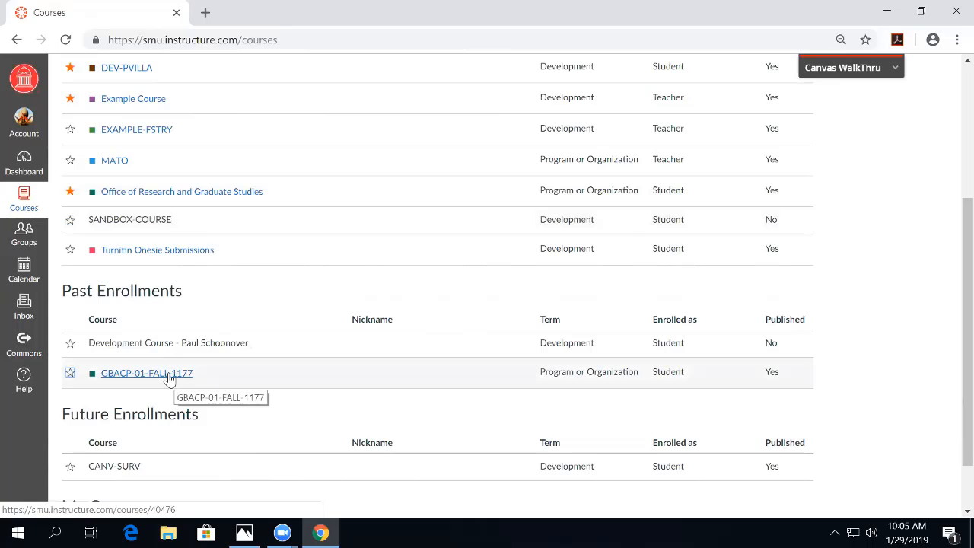
scroll(239, 301, "up", 3)
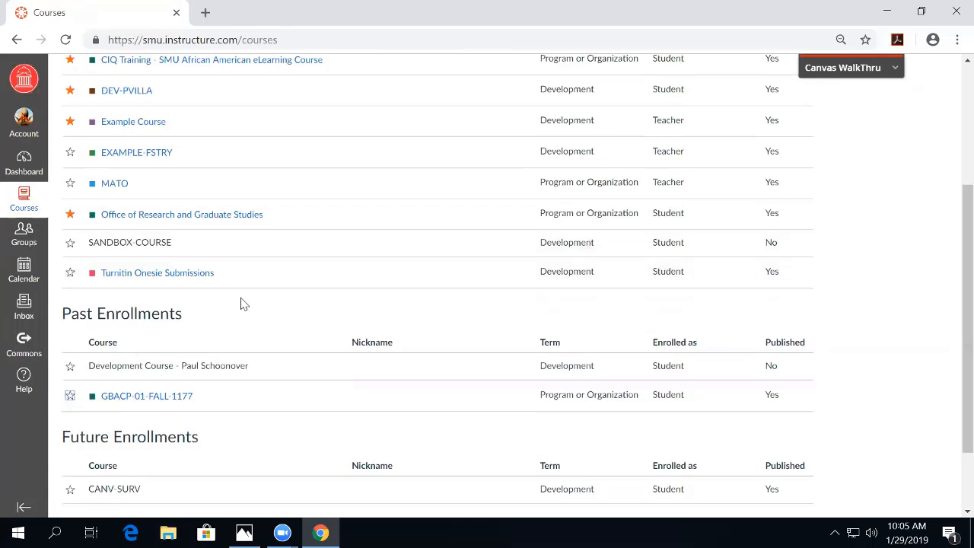
left_click(25, 162)
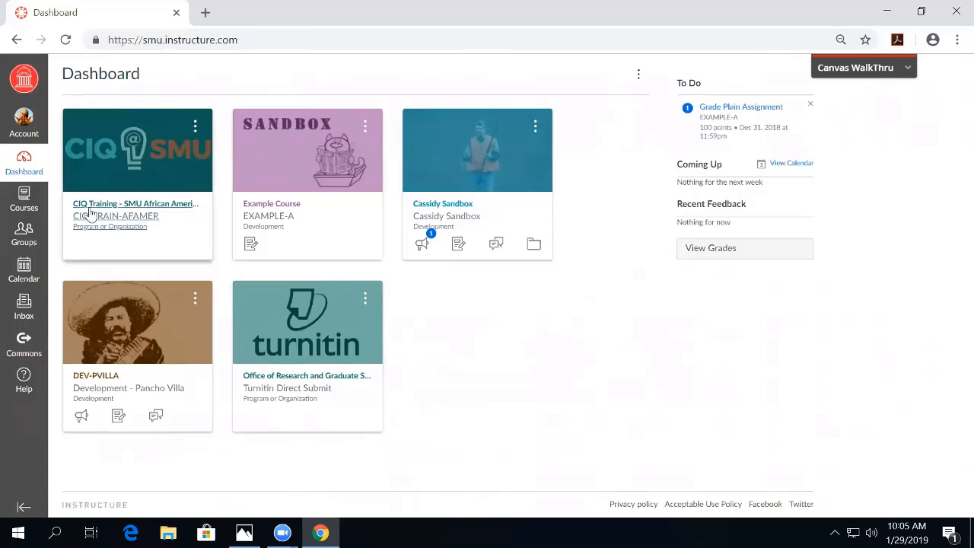
Star EXAMPLE-FSTRY in the full course list to make it a favorite again, and return to the Dashboard
left_click(24, 203)
left_click(89, 266)
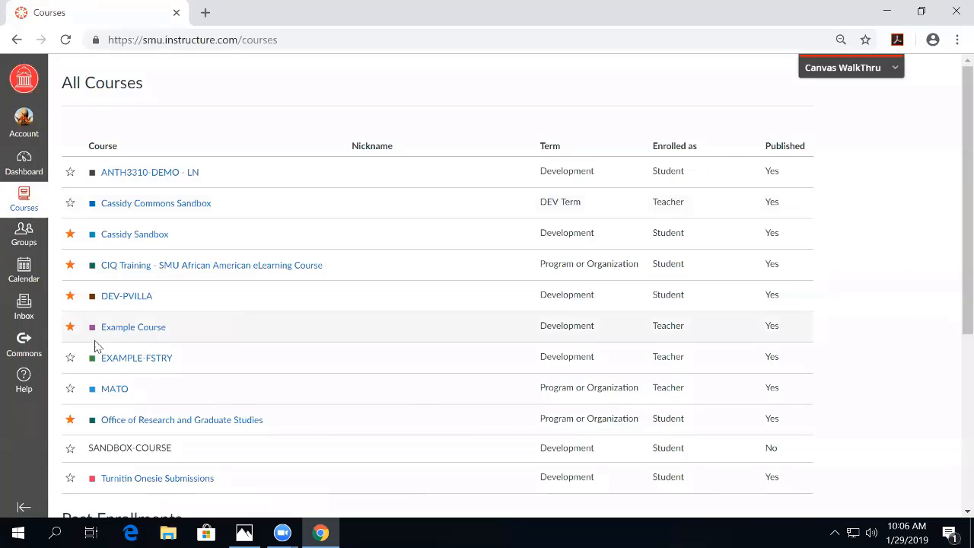
left_click(70, 358)
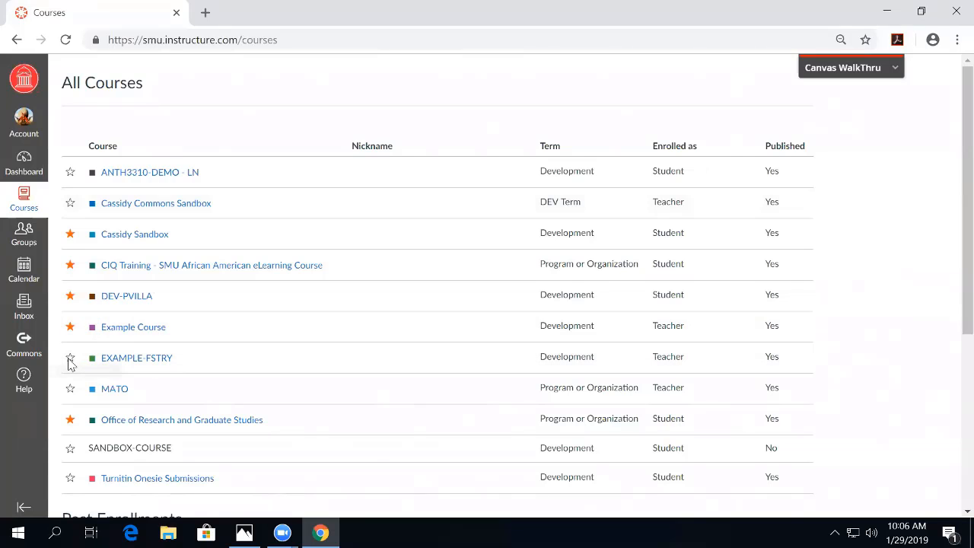
left_click(24, 174)
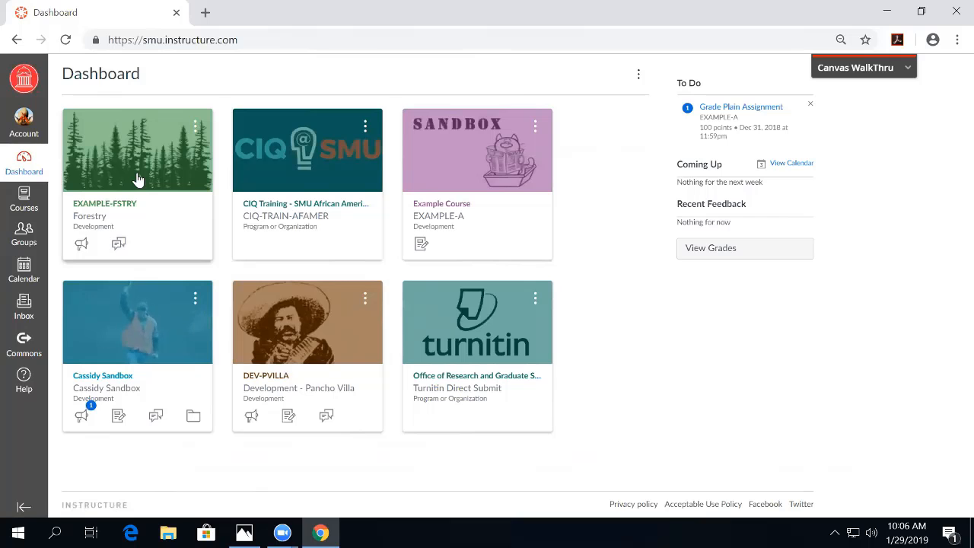
Open the EXAMPLE-FSTRY course, preview it in Student View, and leave Student View
left_click(137, 179)
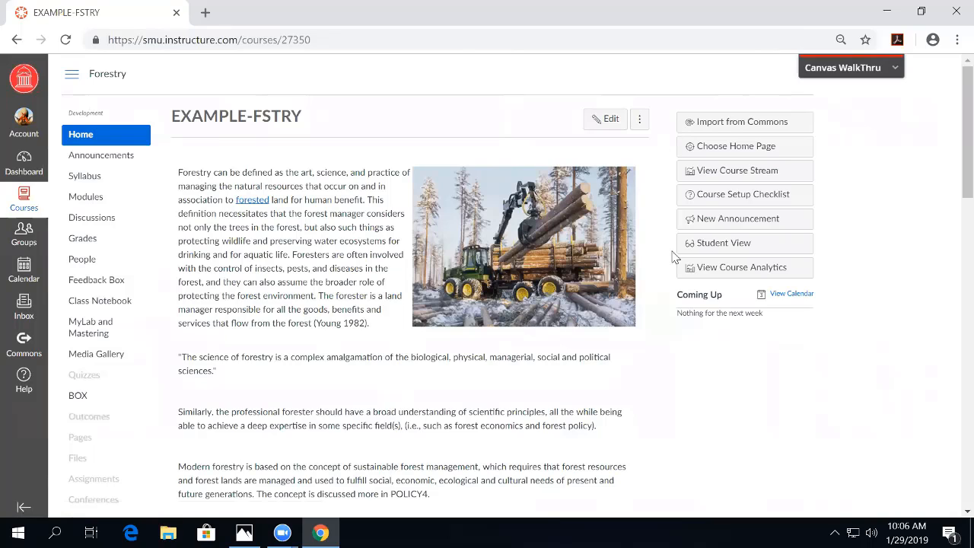
left_click(767, 251)
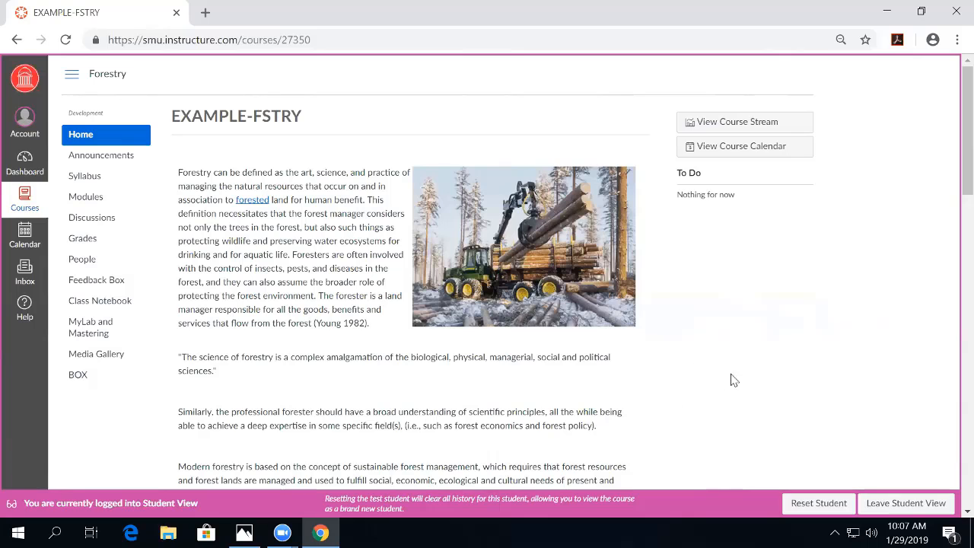
left_click(901, 503)
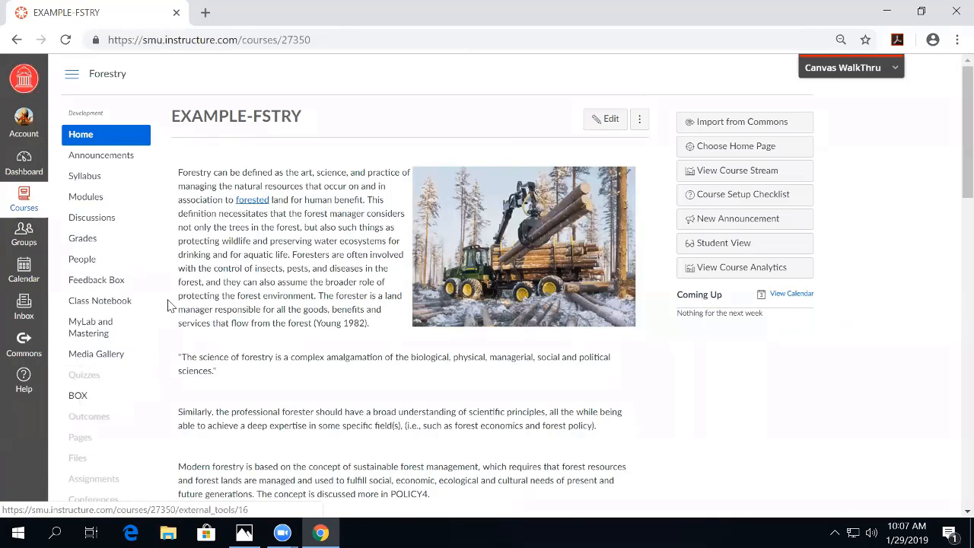
Open the EXAMPLE-FSTRY course settings and reduce the browser window from full screen so the desktop shows
scroll(168, 304, "down", 3)
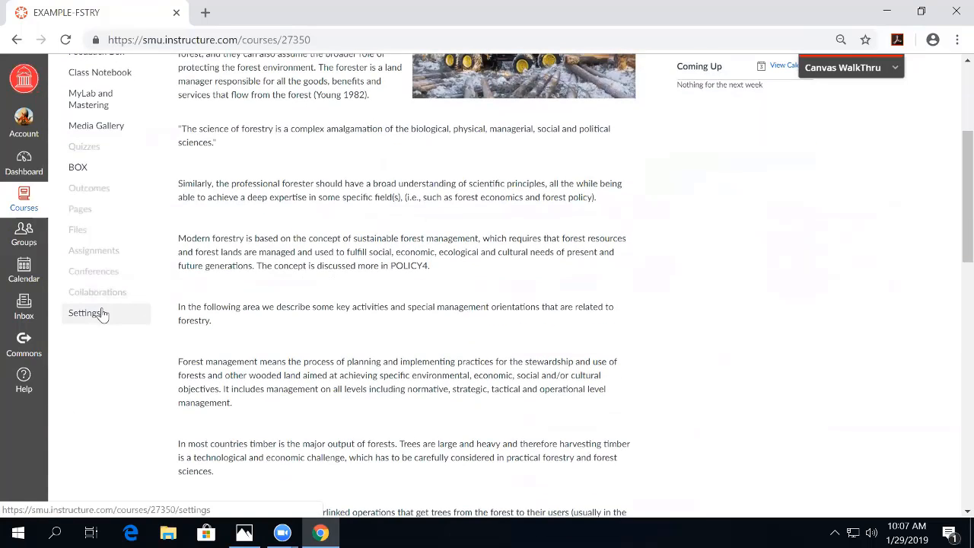
left_click(91, 318)
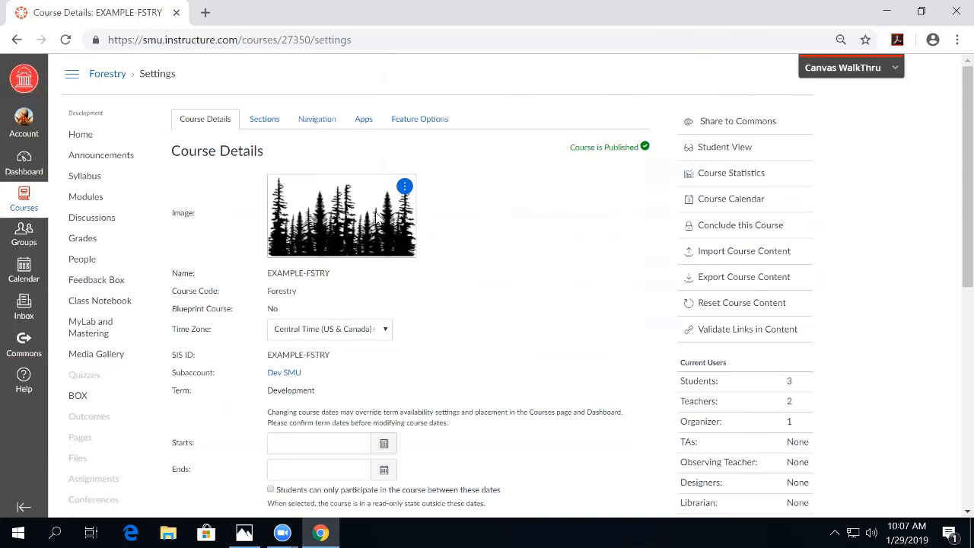
left_click(920, 11)
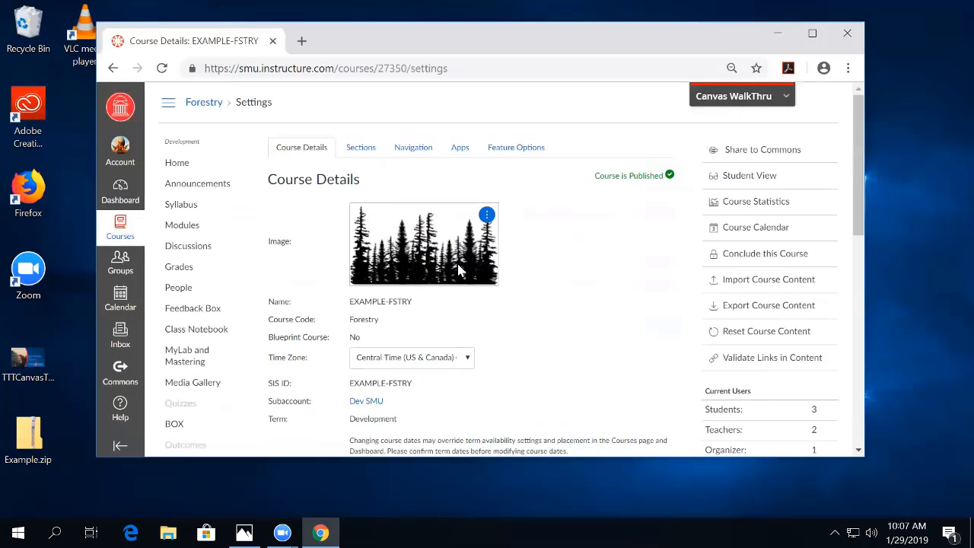
Examine the upload and Flickr options for choosing a course image, and return to the course settings without changing the image
left_click(486, 215)
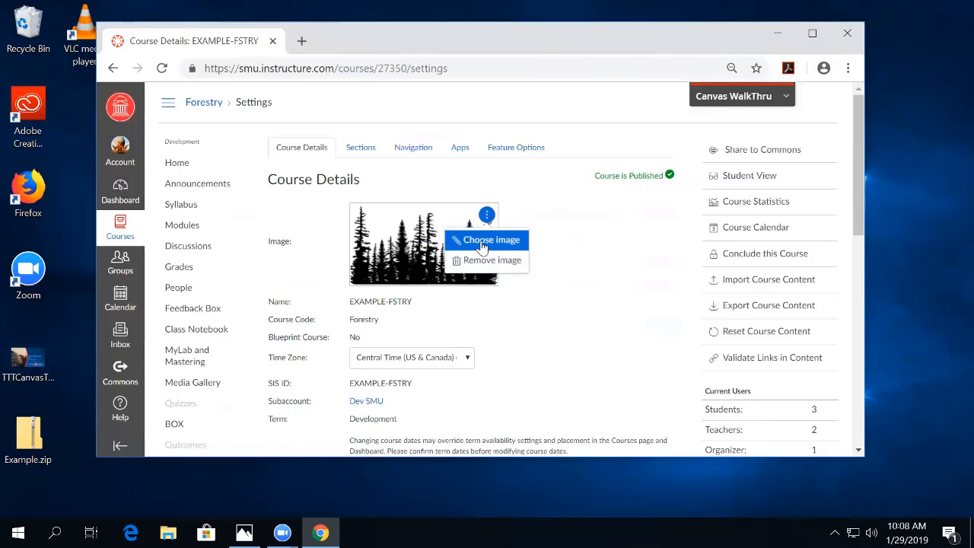
left_click(488, 241)
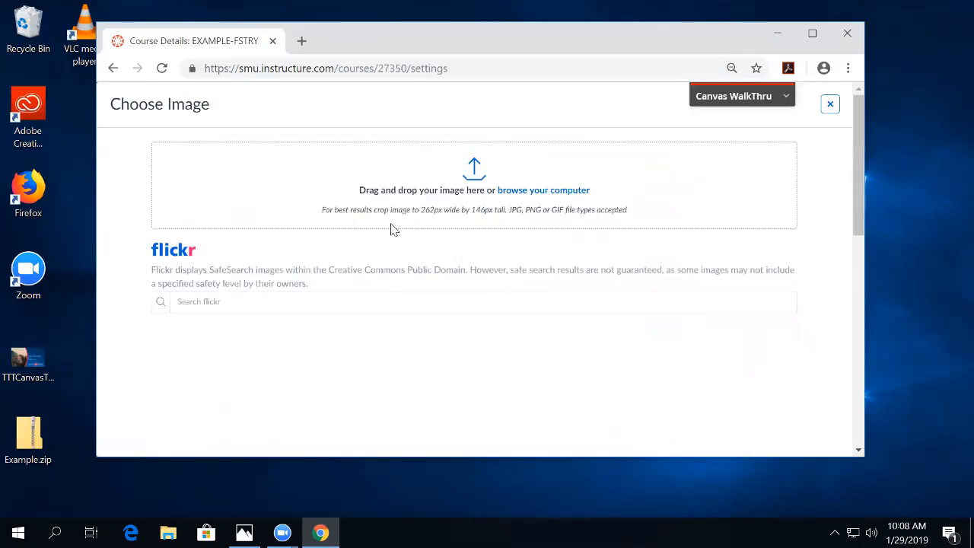
mouse_move(41, 347)
left_mouse_down()
mouse_move(173, 301)
mouse_move(278, 200)
mouse_move(155, 292)
mouse_move(37, 348)
left_mouse_up()
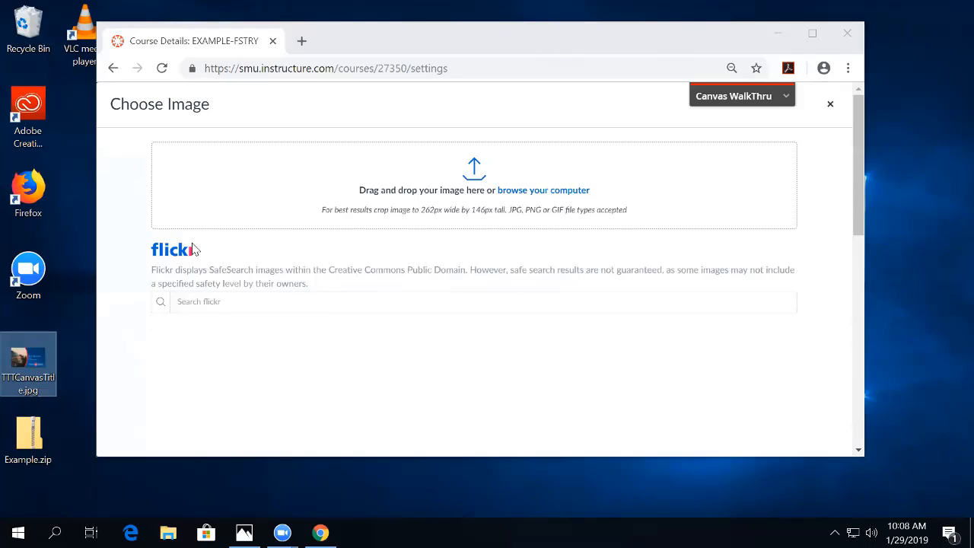
left_click(113, 68)
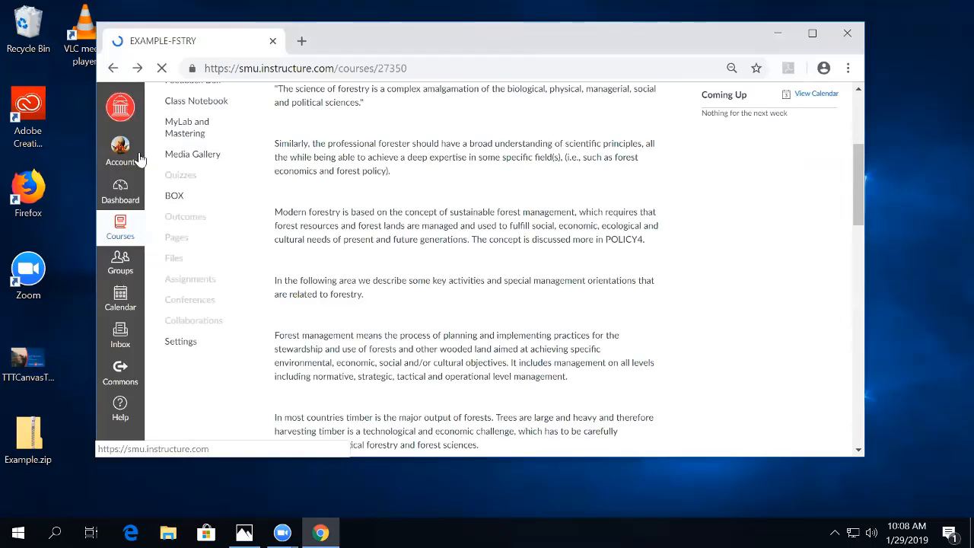
left_click(188, 347)
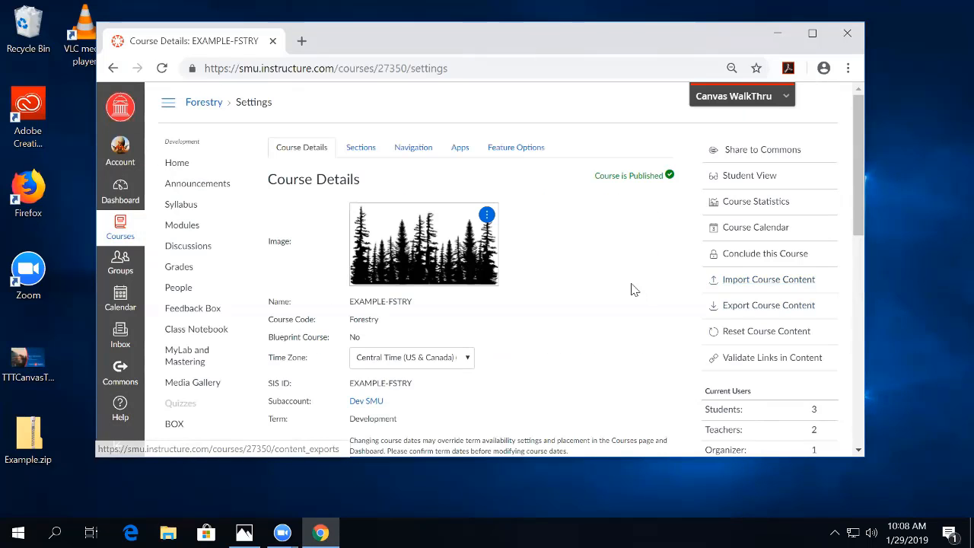
Set the course end date to Jan 31, 2019 at 11:59 pm and limit student participation to the course dates
scroll(609, 274, "down", 4)
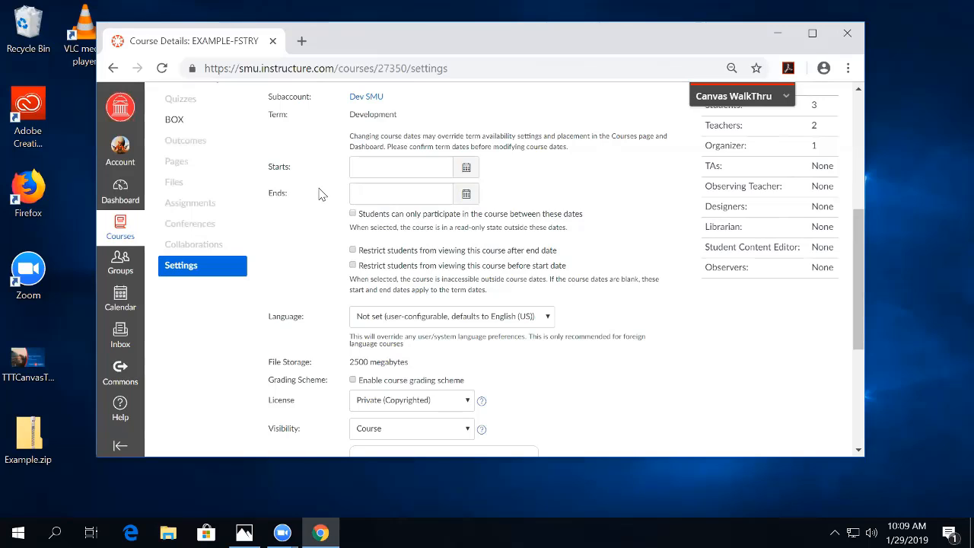
left_click(384, 195)
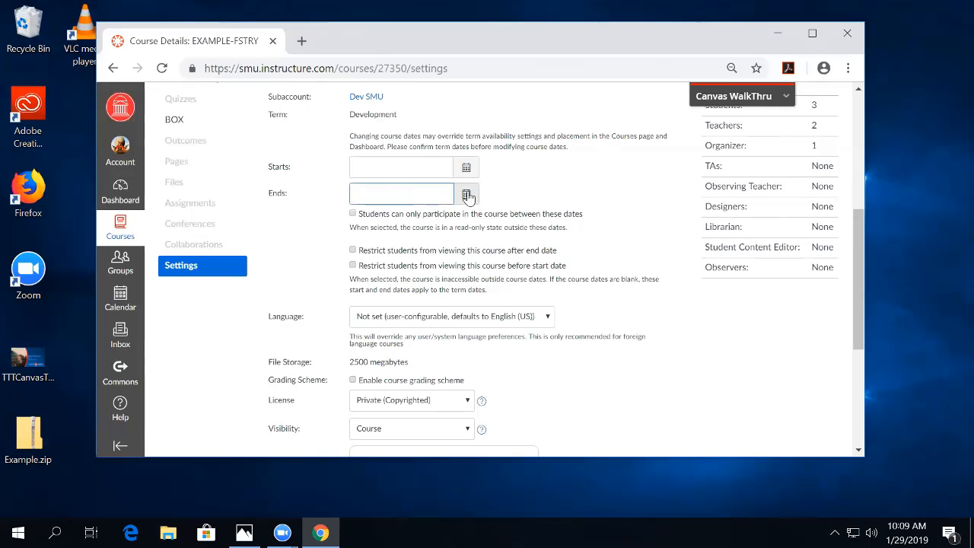
left_click(468, 195)
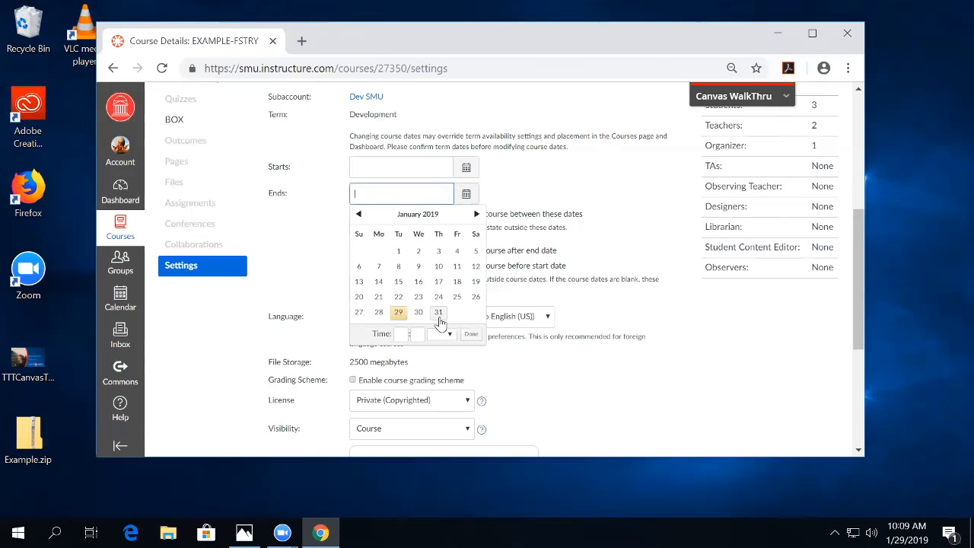
left_click(439, 313)
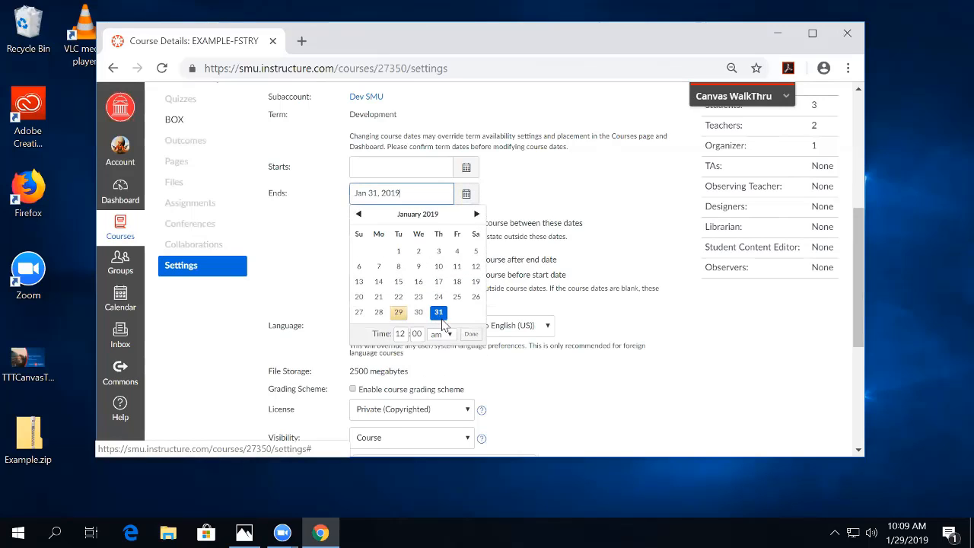
left_click(400, 334)
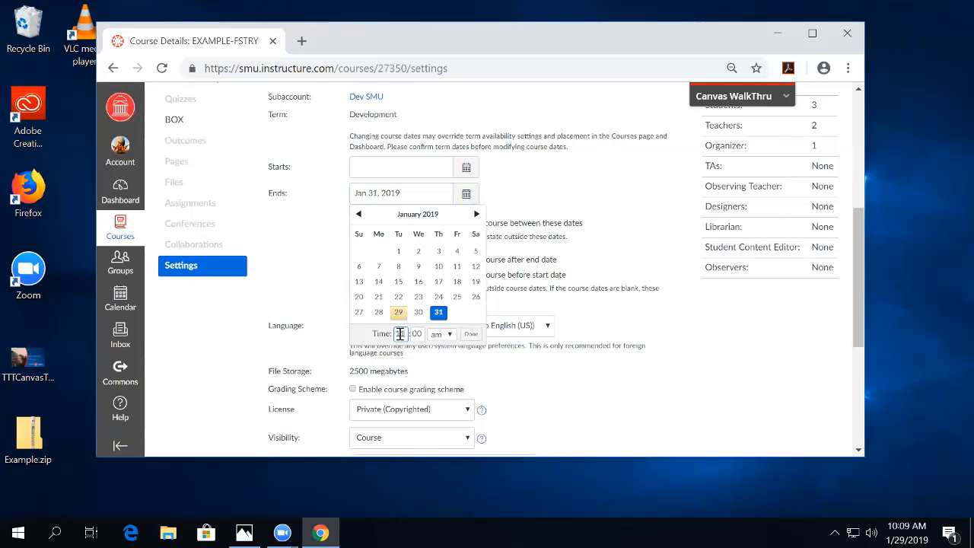
key("Tab")
type("59")
left_click(449, 341)
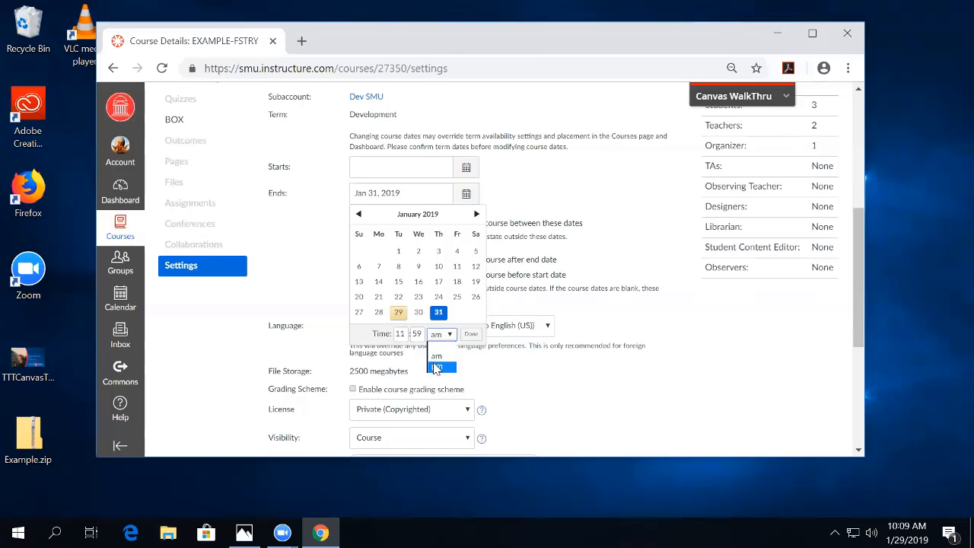
left_click(436, 368)
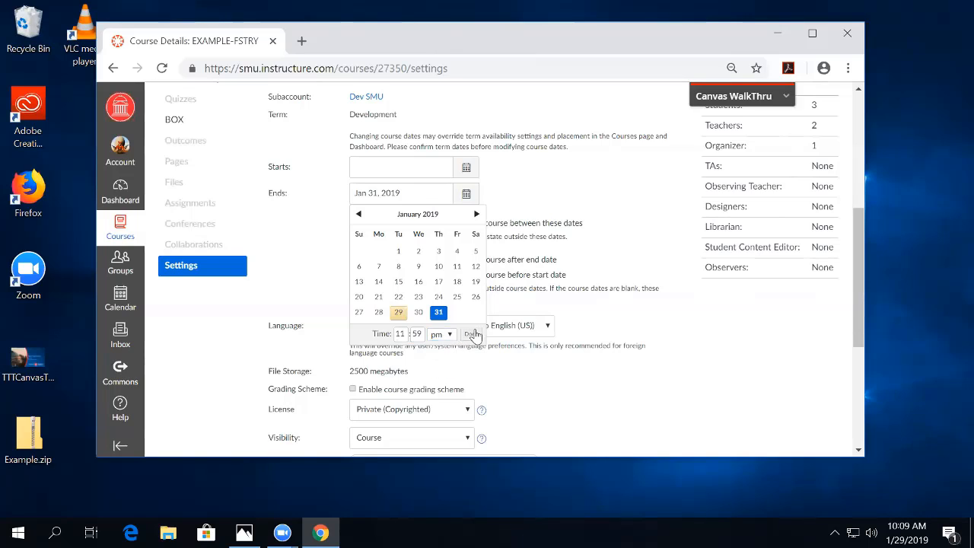
left_click(472, 334)
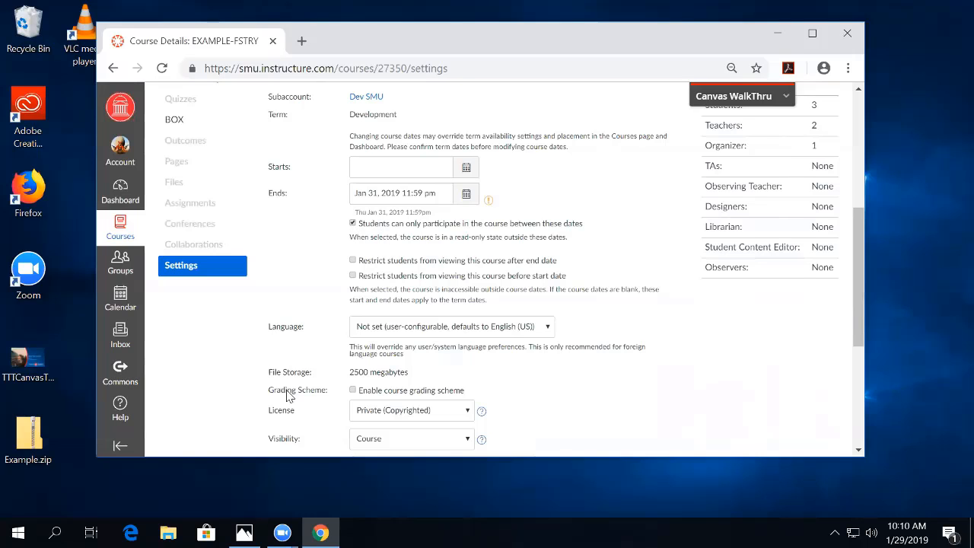
Save the course details with the new end date and participation restriction
scroll(289, 401, "down", 2)
scroll(289, 401, "down", 2)
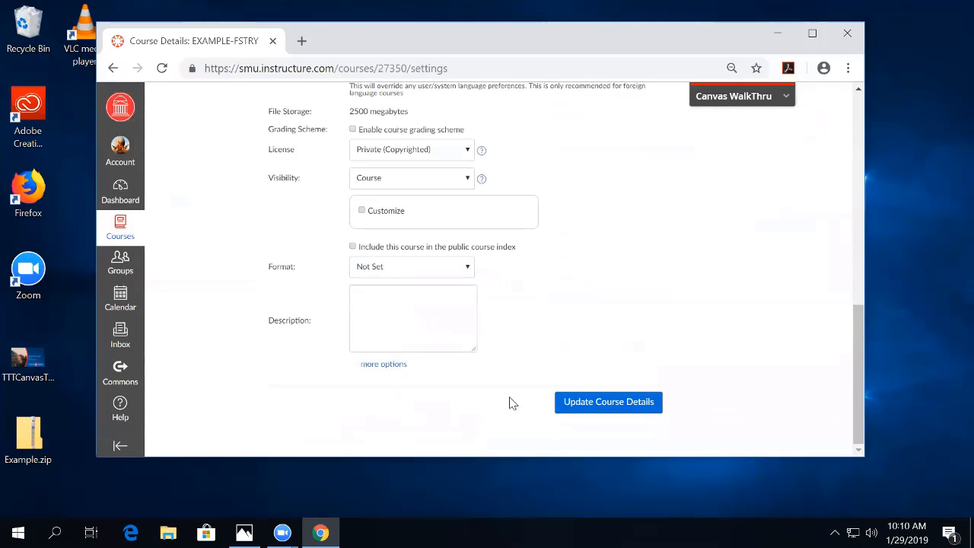
left_click(582, 406)
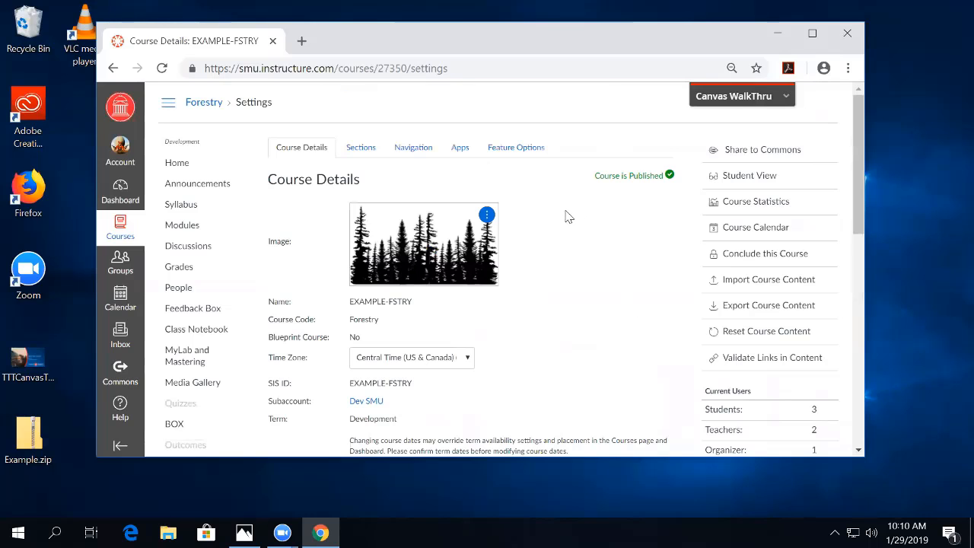
Expand the additional course options and stop letting students create discussion topics and organize their own groups
scroll(565, 217, "down", 5)
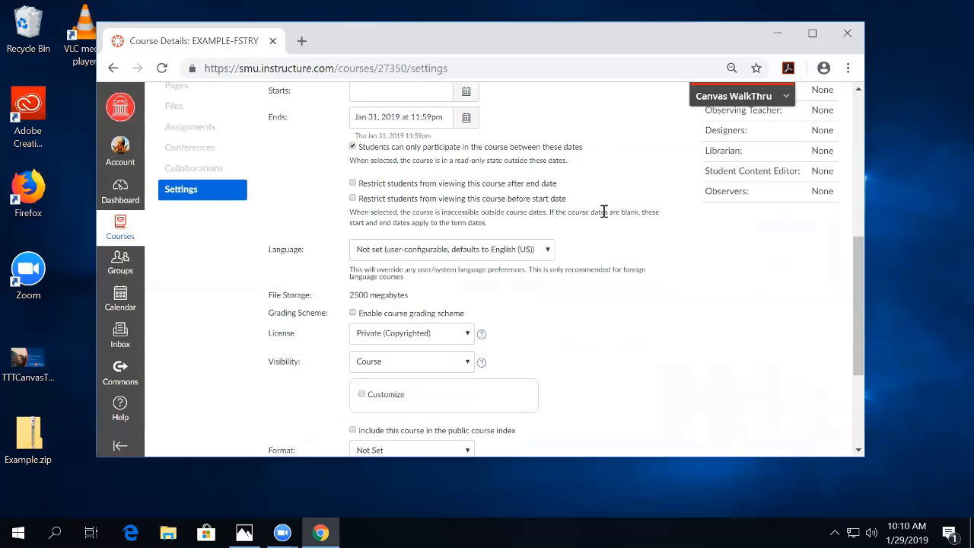
scroll(621, 258, "down", 3)
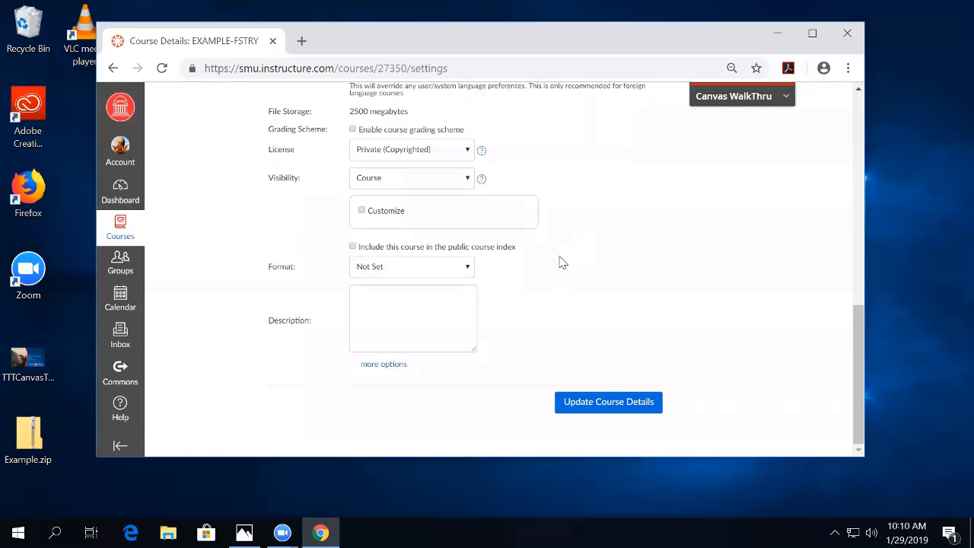
left_click(405, 365)
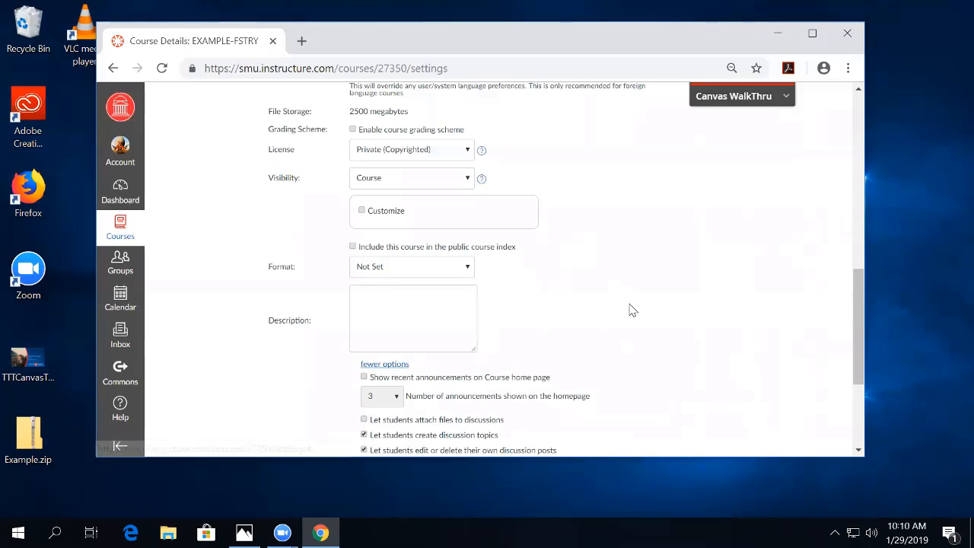
scroll(638, 307, "down", 2)
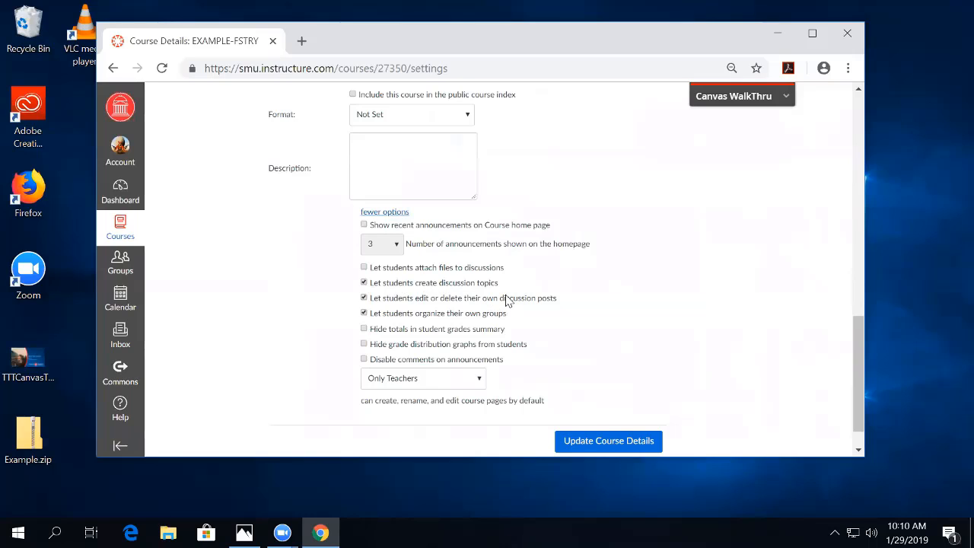
left_click(363, 283)
left_click(363, 314)
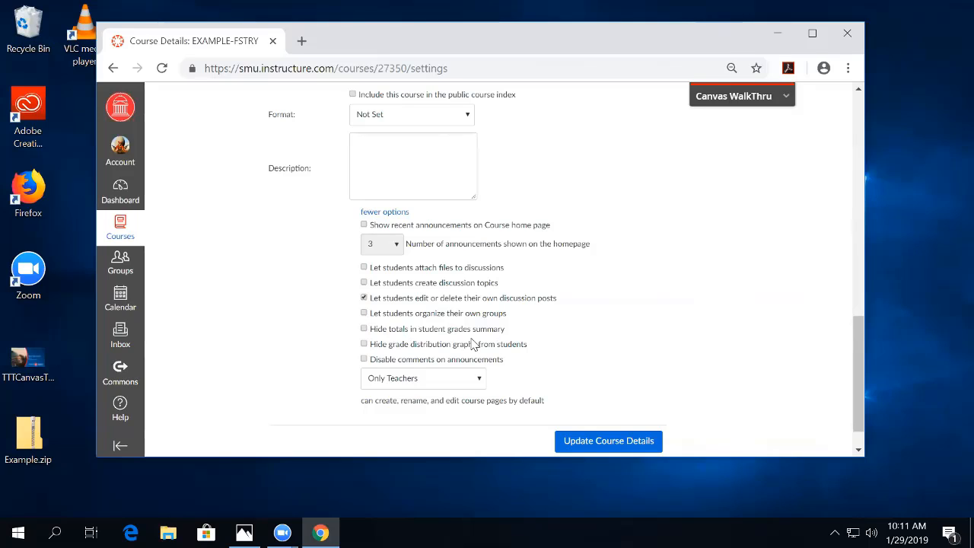
Hide totals in the student grades summary and grade distribution graphs from students, and save the course details
left_click(364, 330)
left_click(363, 346)
left_click(623, 441)
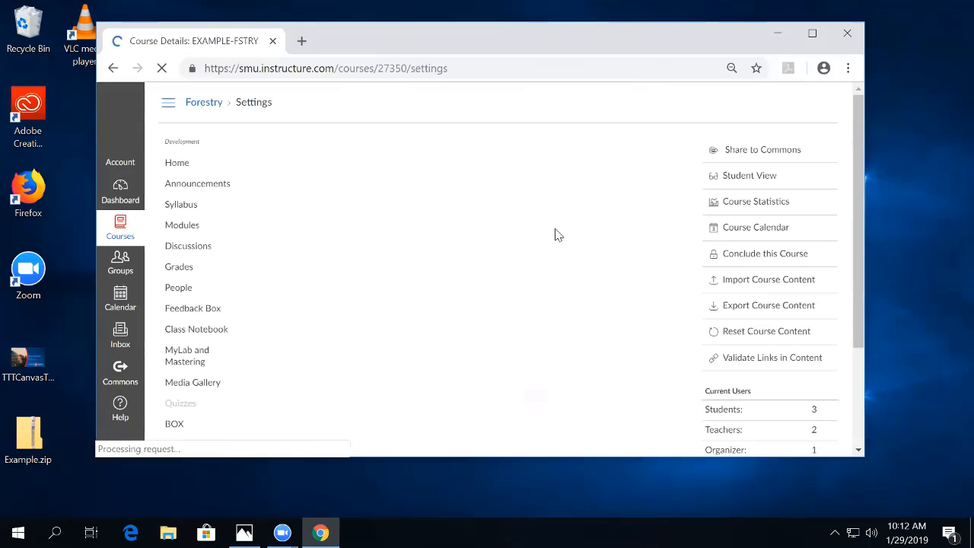
Open the course navigation settings and disable the Class Notebook item
scroll(554, 246, "down", 2)
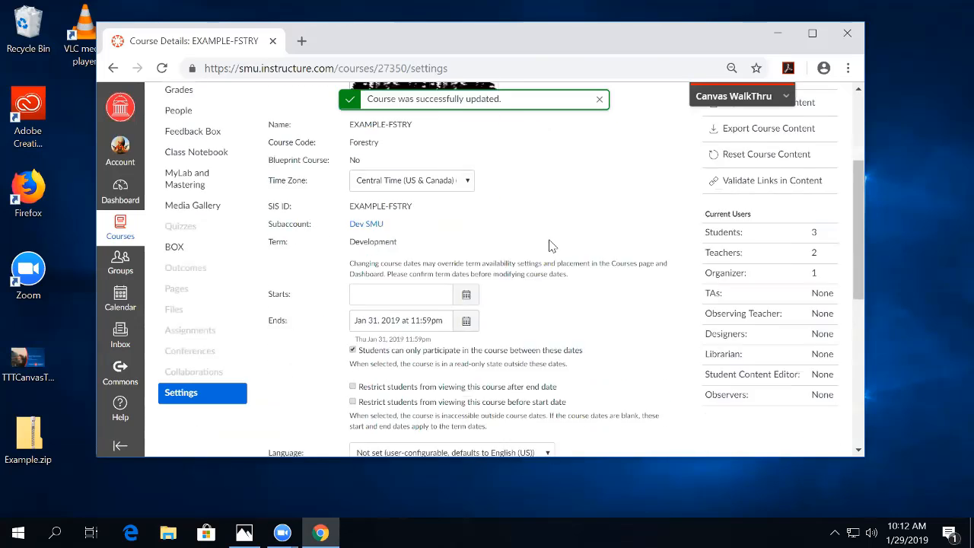
scroll(551, 246, "down", 5)
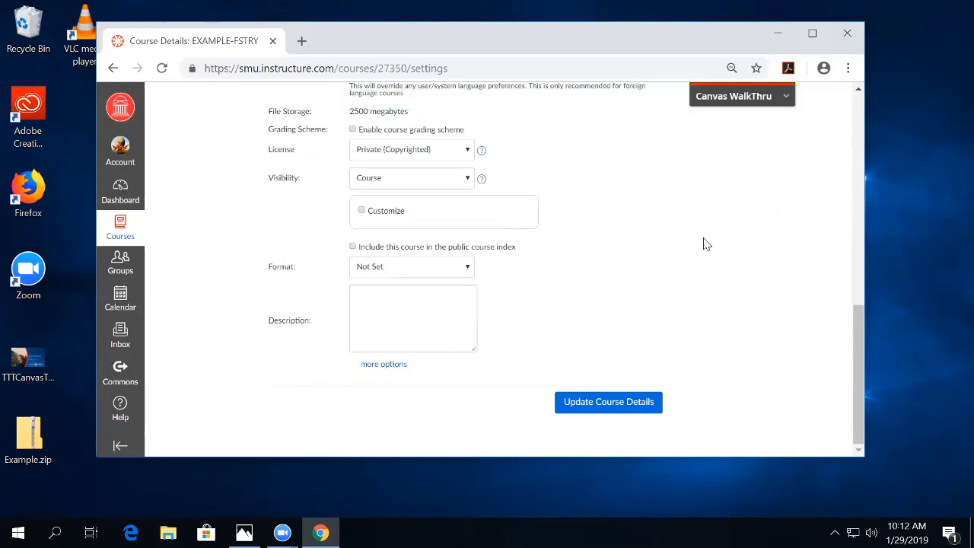
scroll(636, 211, "up", 10)
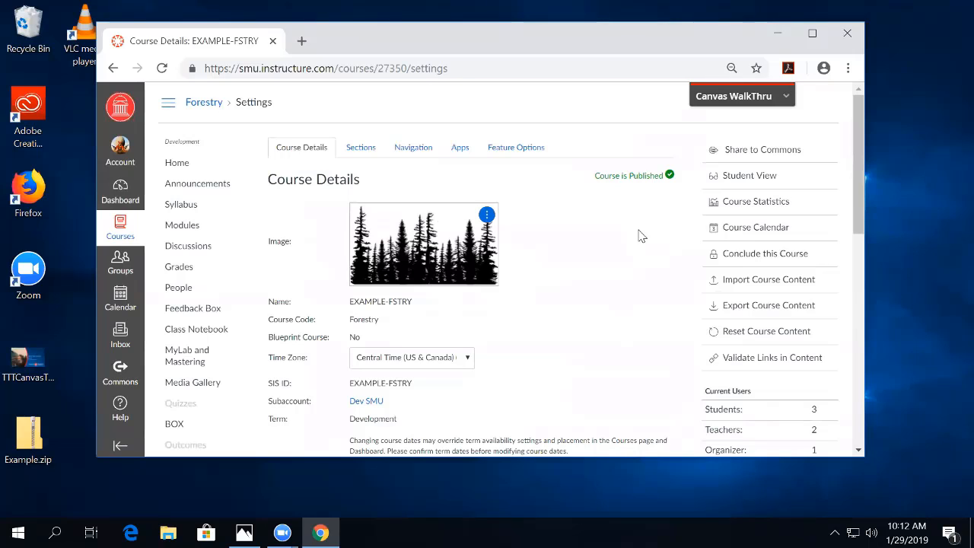
left_click(412, 151)
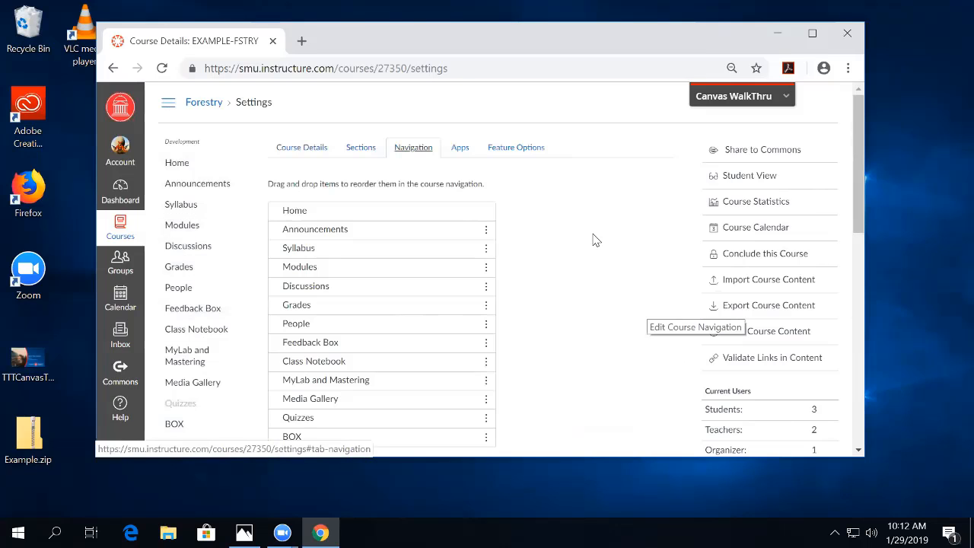
scroll(593, 239, "down", 2)
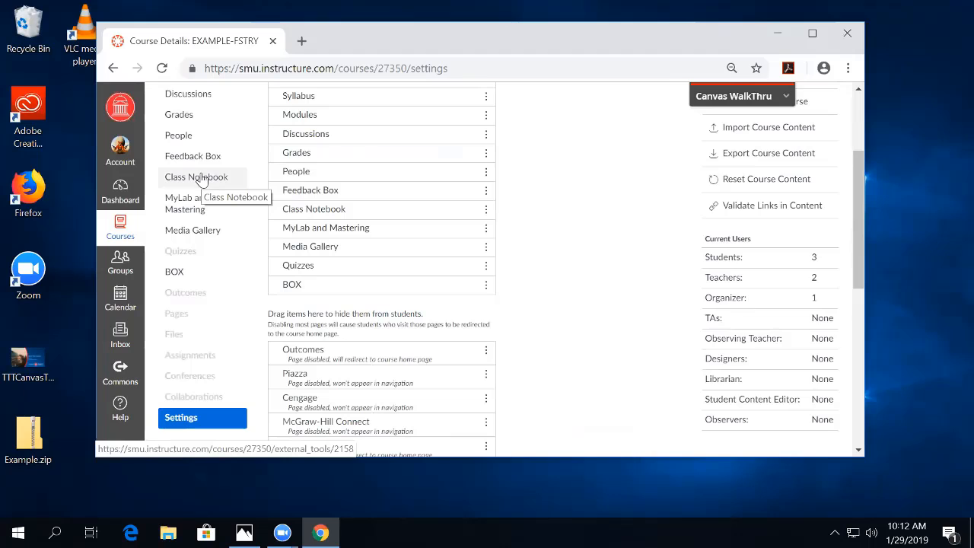
left_click(486, 210)
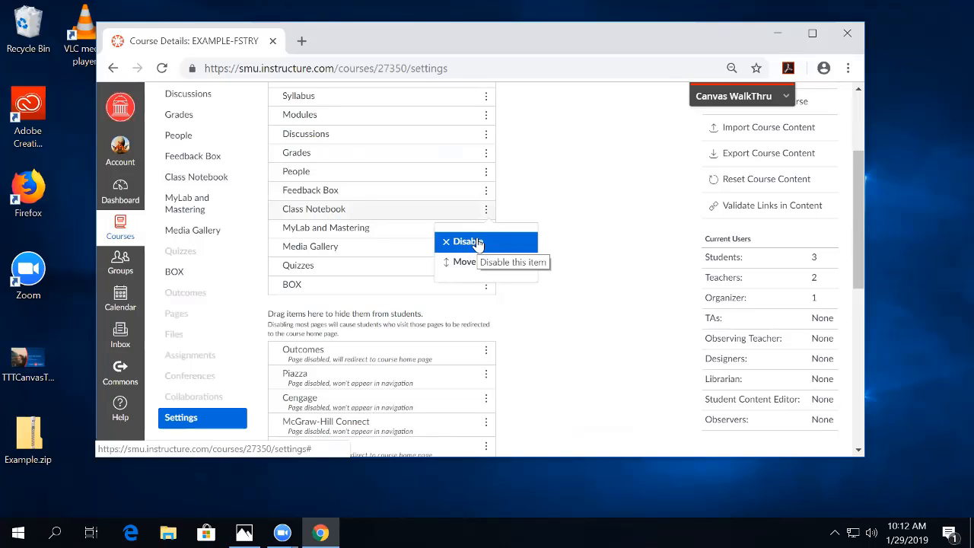
left_click(477, 242)
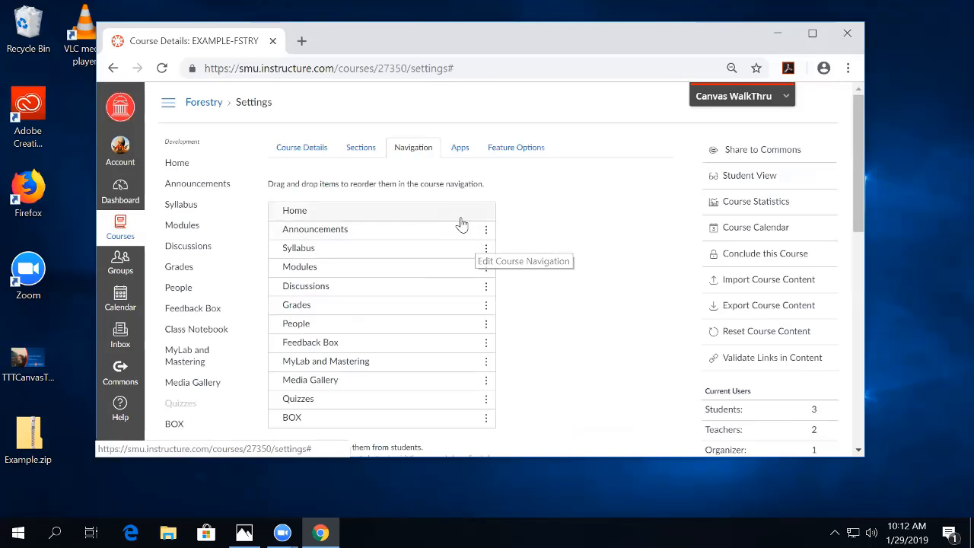
Move MyLab and Mastering and Media Gallery into the list of navigation items hidden from students
scroll(494, 294, "down", 3)
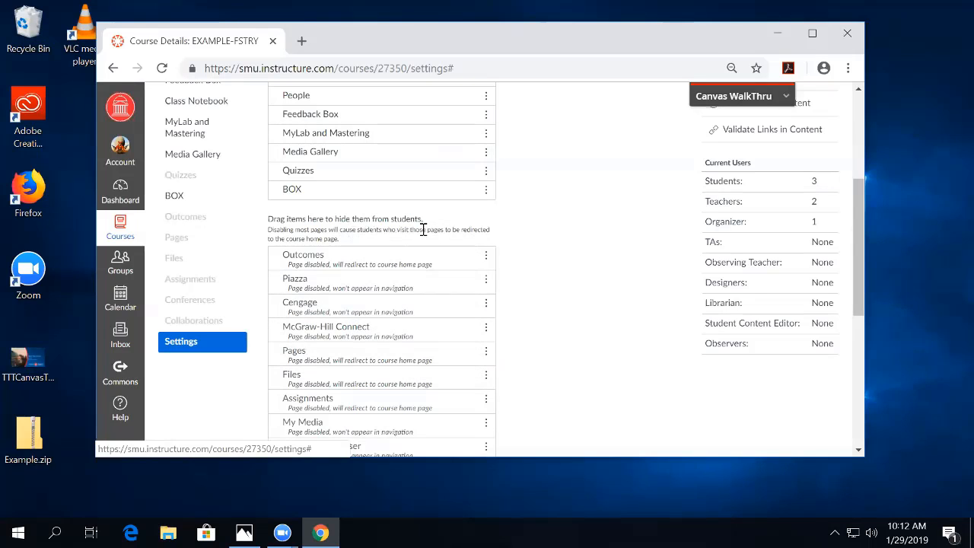
scroll(592, 272, "up", 1)
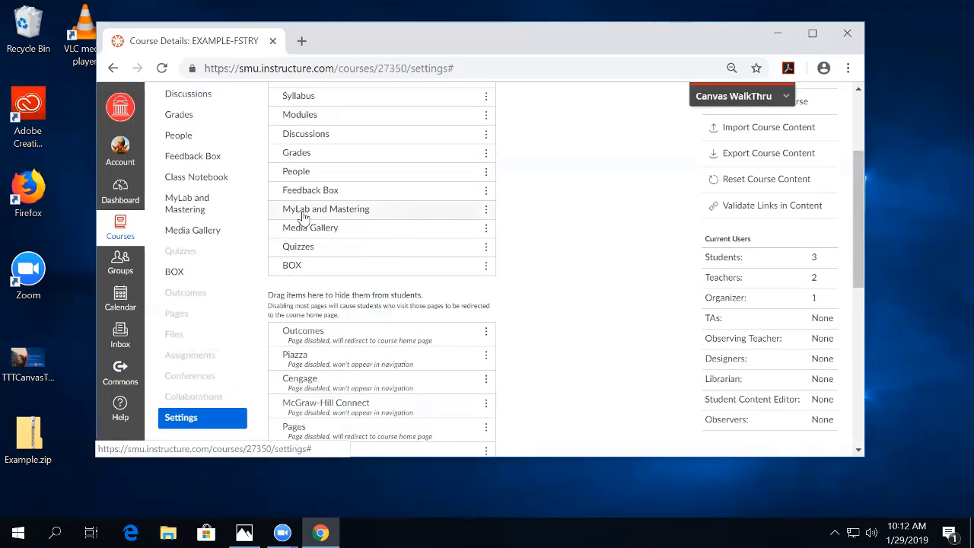
left_click_drag(312, 216, 339, 335)
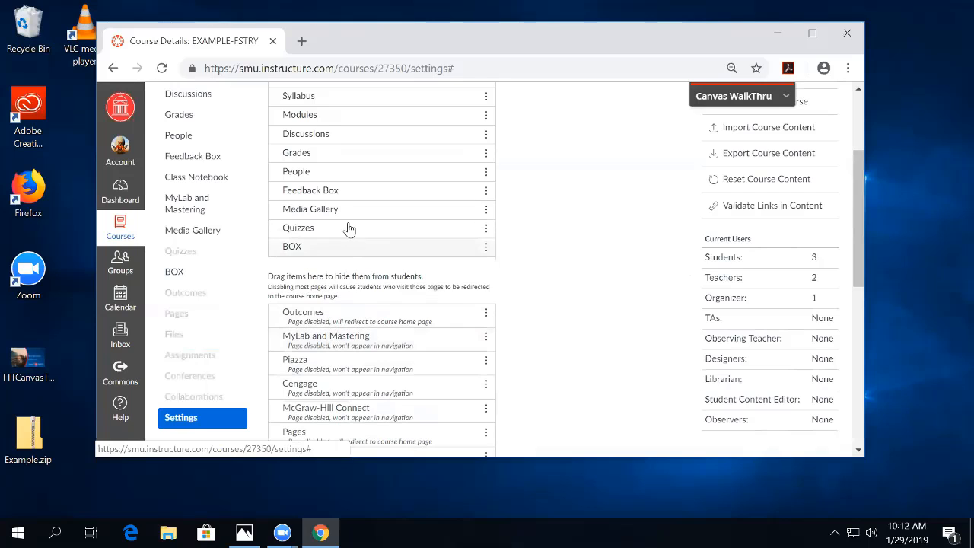
left_click_drag(327, 215, 339, 303)
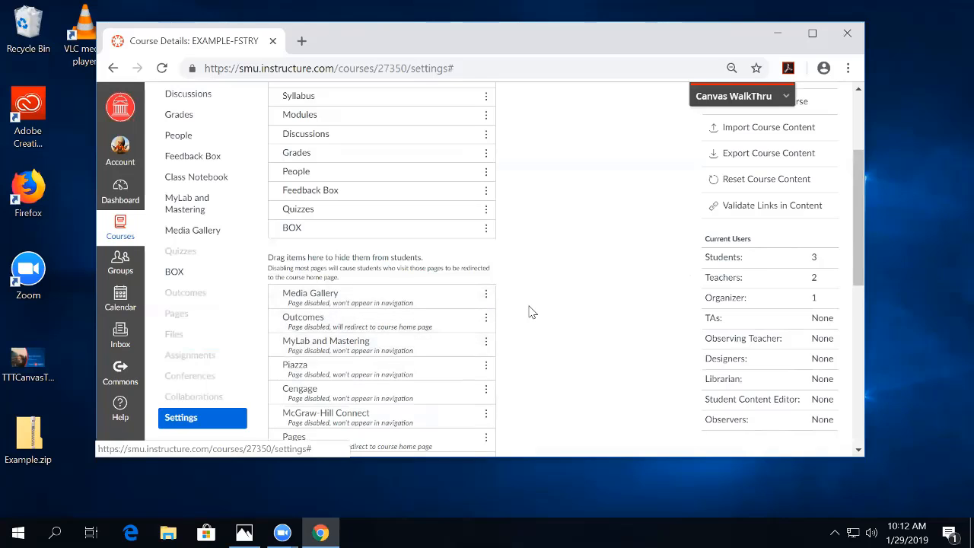
Reorder the visible course navigation items so that Feedback Box comes last, below BOX
scroll(532, 312, "up", 1)
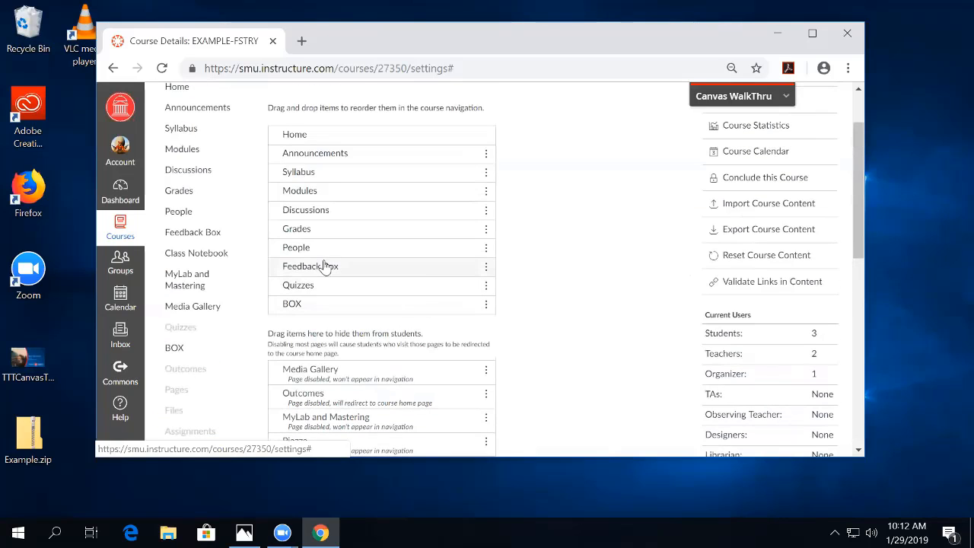
left_click_drag(327, 263, 328, 307)
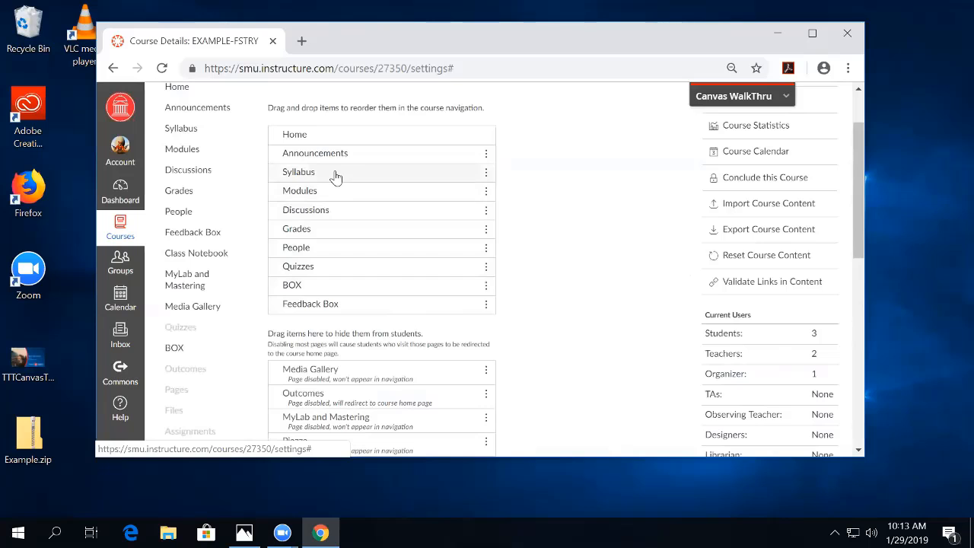
scroll(558, 370, "down", 2)
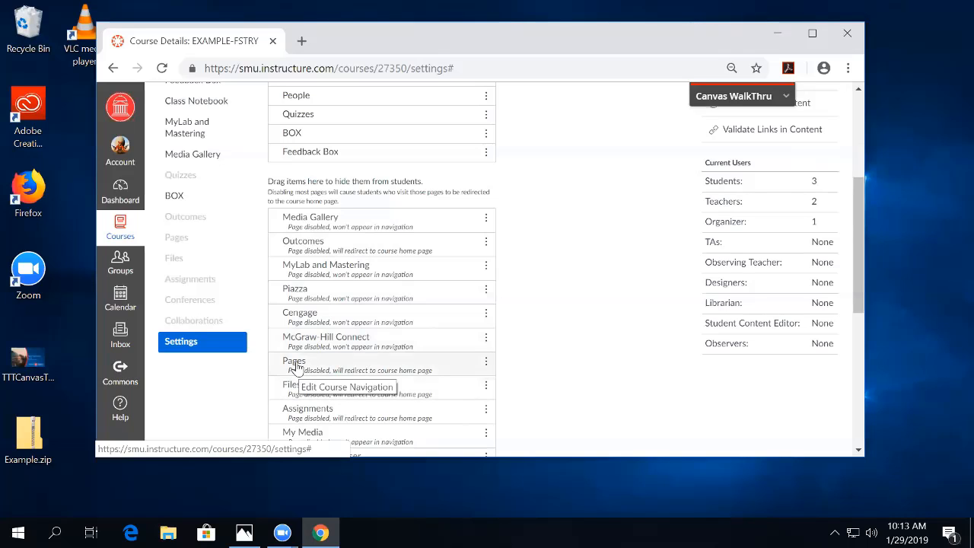
Move Pages into the visible course navigation items between BOX and Feedback Box, and save the navigation settings
left_click_drag(296, 366, 342, 155)
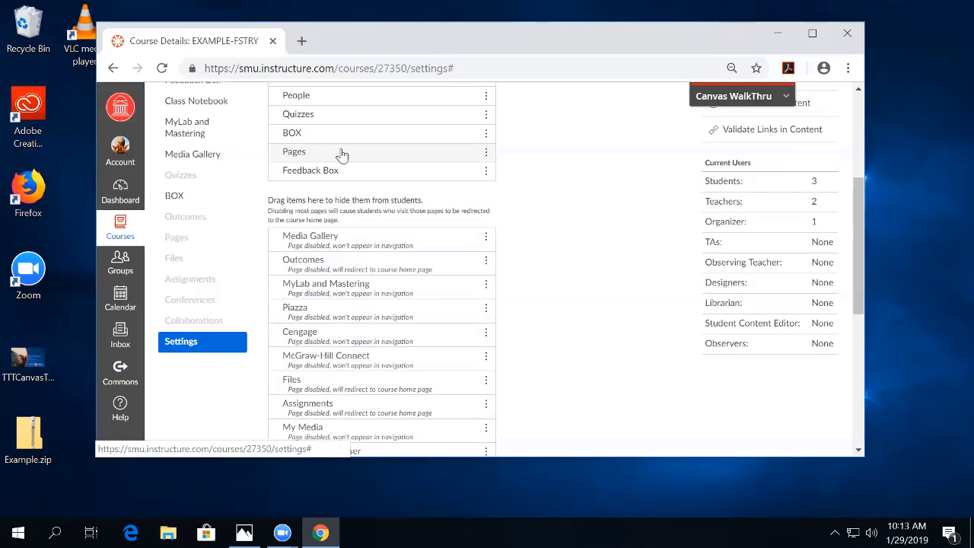
left_click(486, 238)
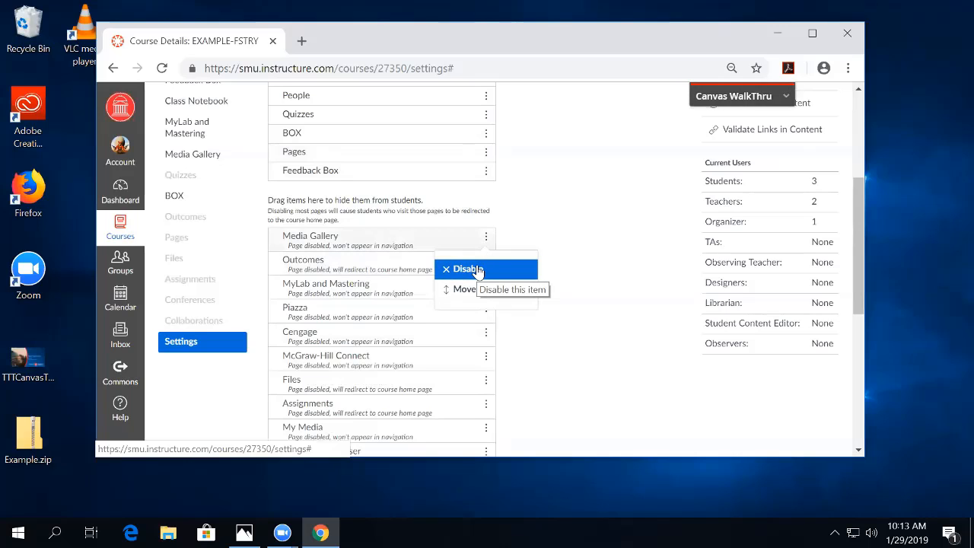
left_click(558, 221)
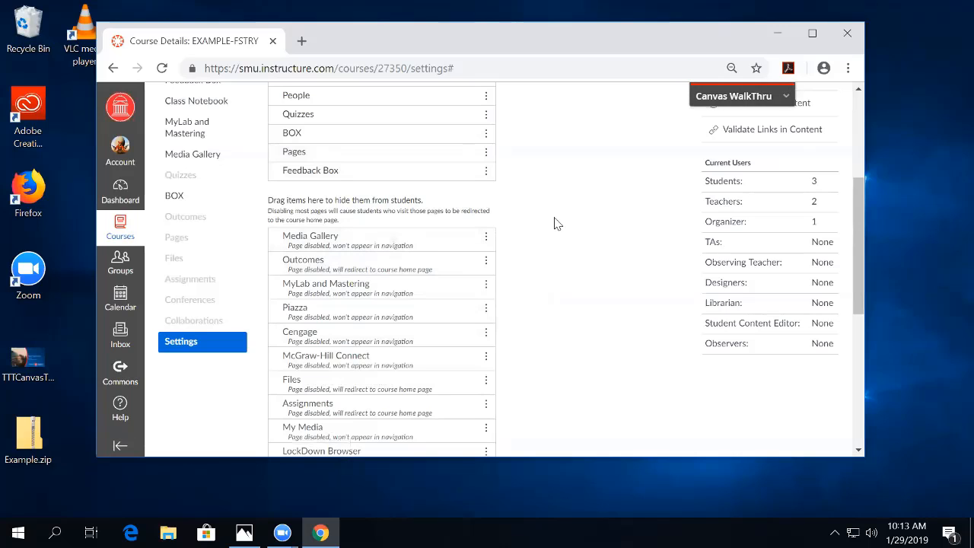
scroll(510, 276, "down", 3)
scroll(510, 276, "down", 2)
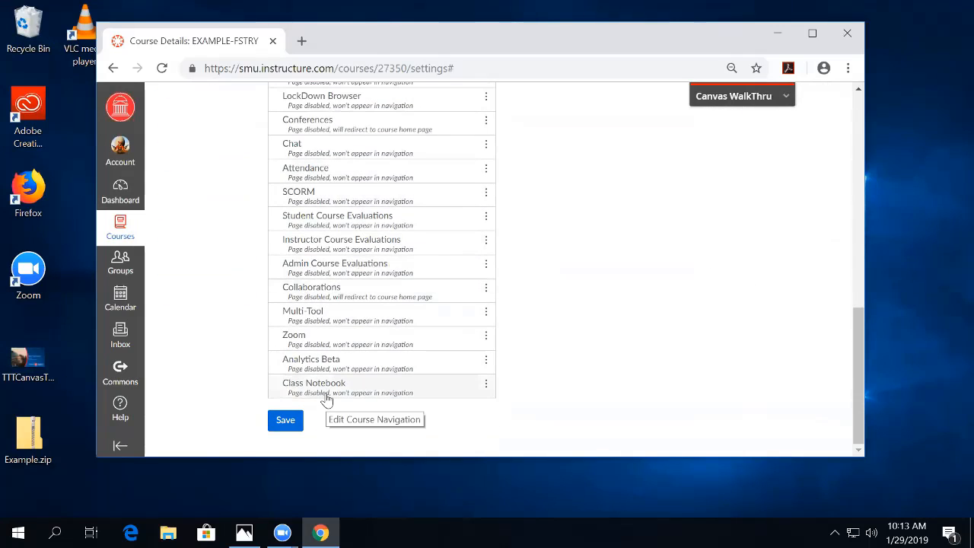
left_click_drag(327, 399, 374, 419)
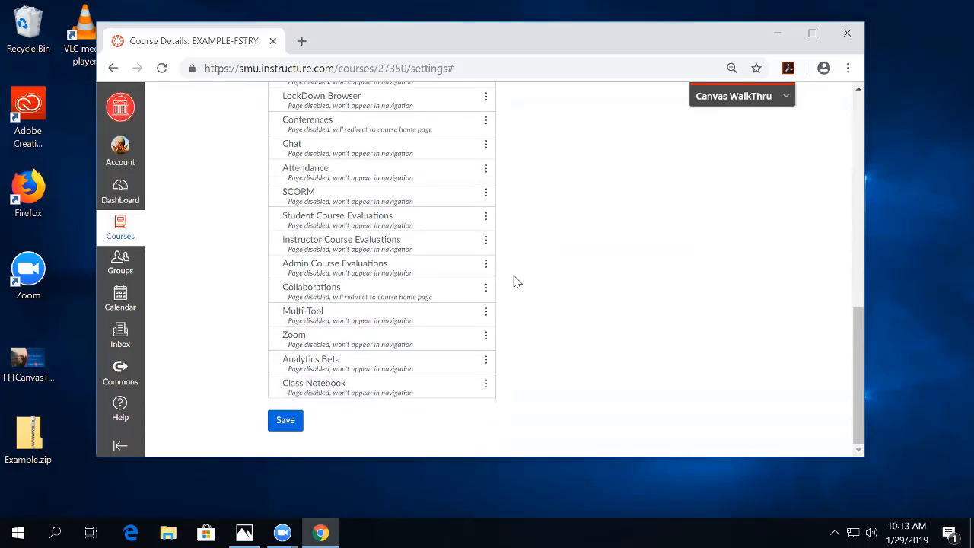
scroll(510, 274, "up", 10)
scroll(532, 282, "down", 10)
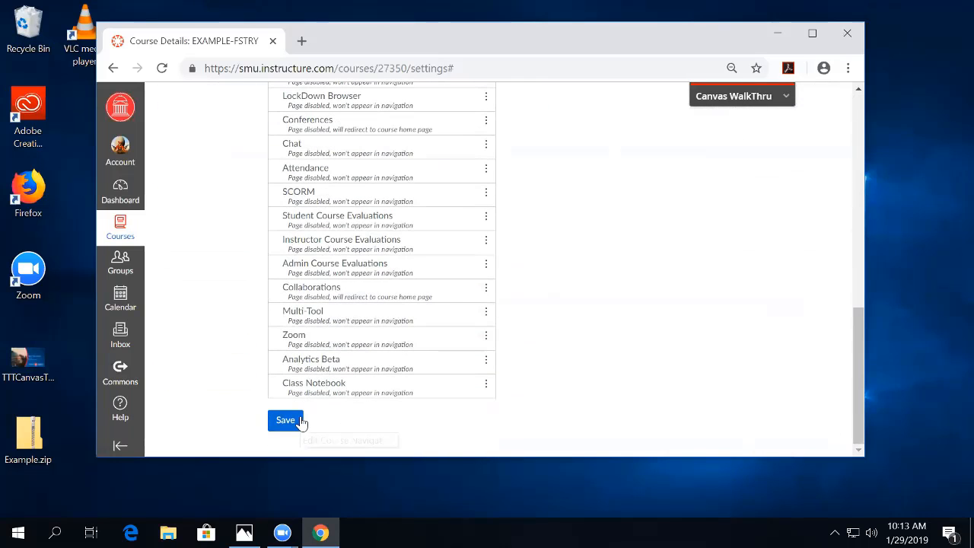
left_click(300, 422)
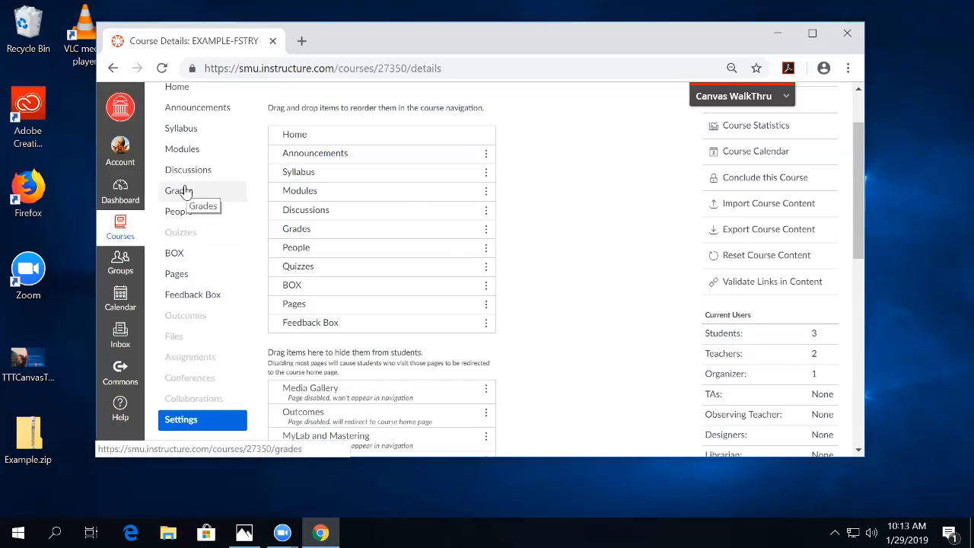
View the course's Quizzes page from the course navigation and return to the course settings
left_click(189, 235)
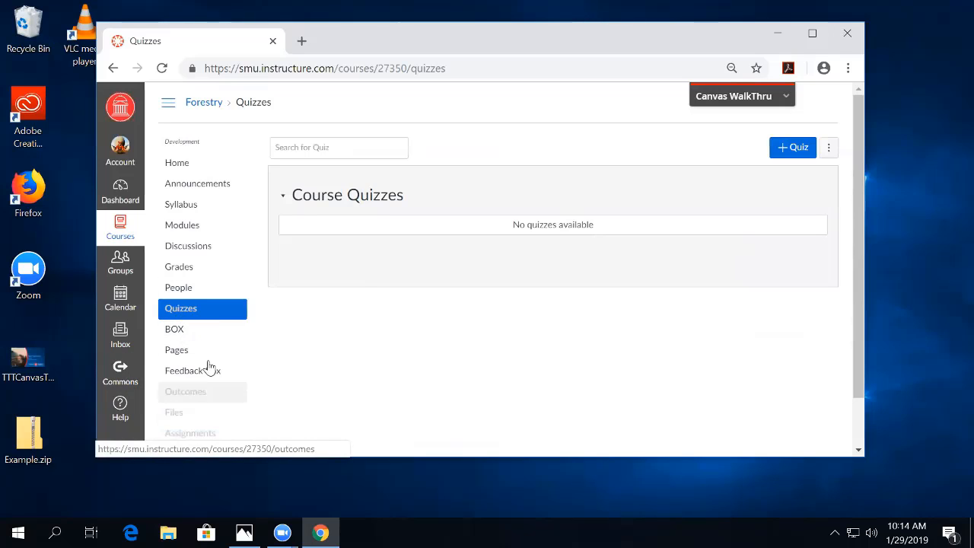
scroll(210, 368, "down", 1)
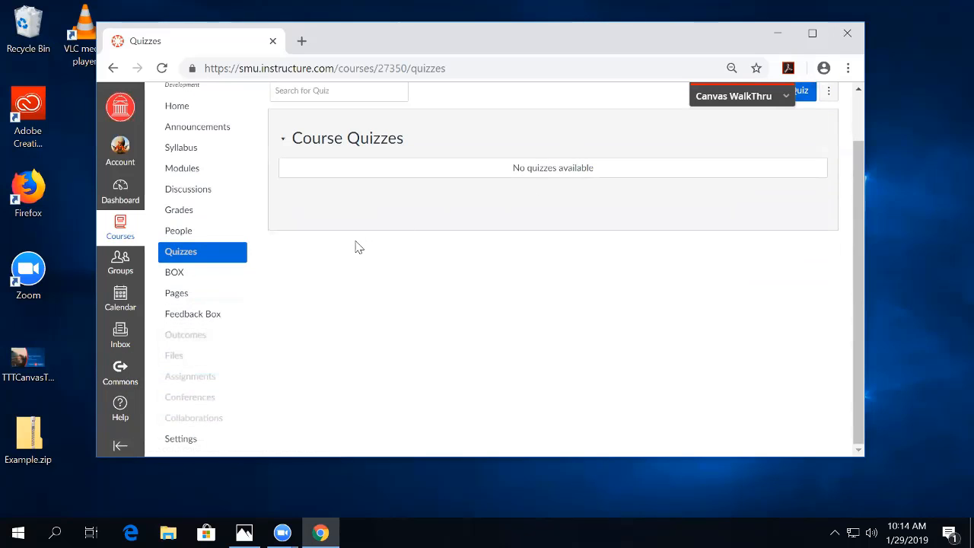
left_click(190, 439)
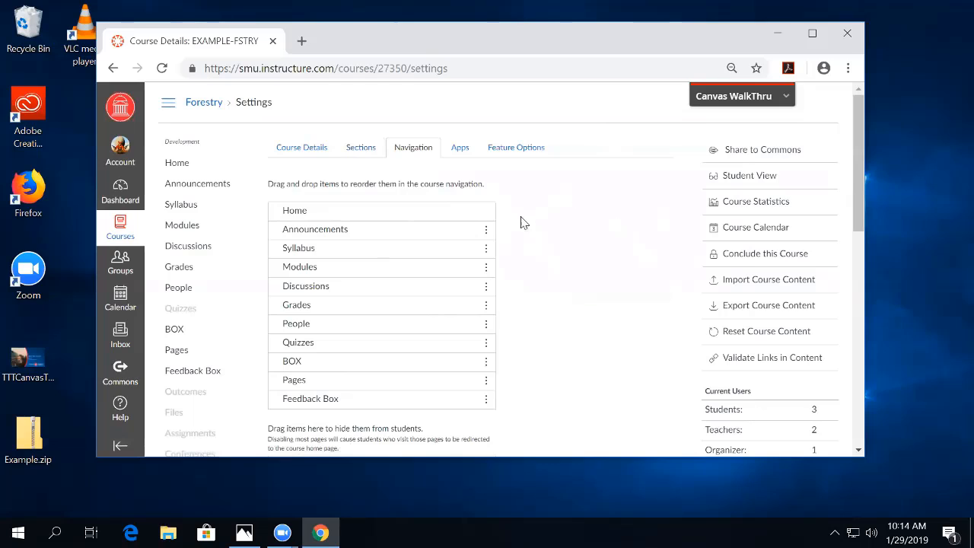
Open the link validator for the course content and examine the reported broken links and unreachable images
left_click(770, 361)
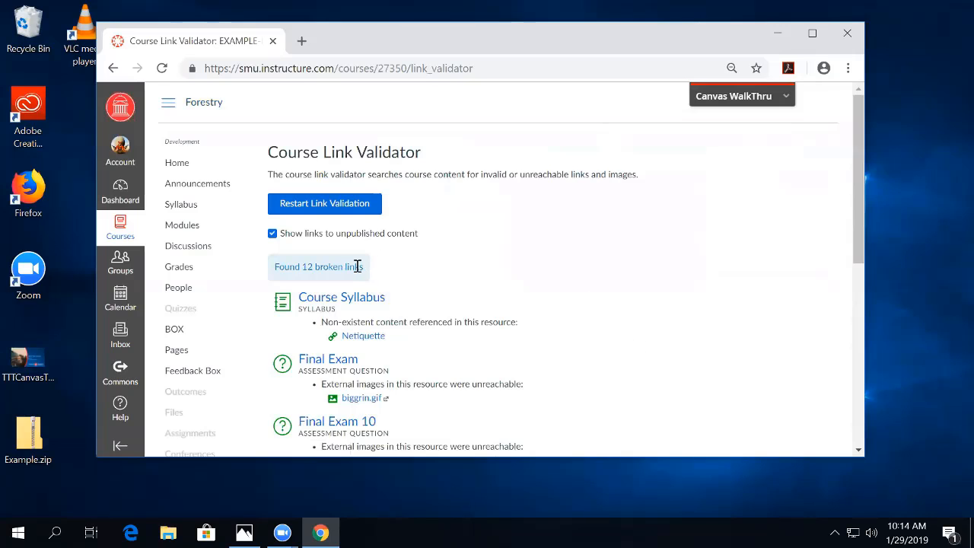
scroll(631, 324, "down", 3)
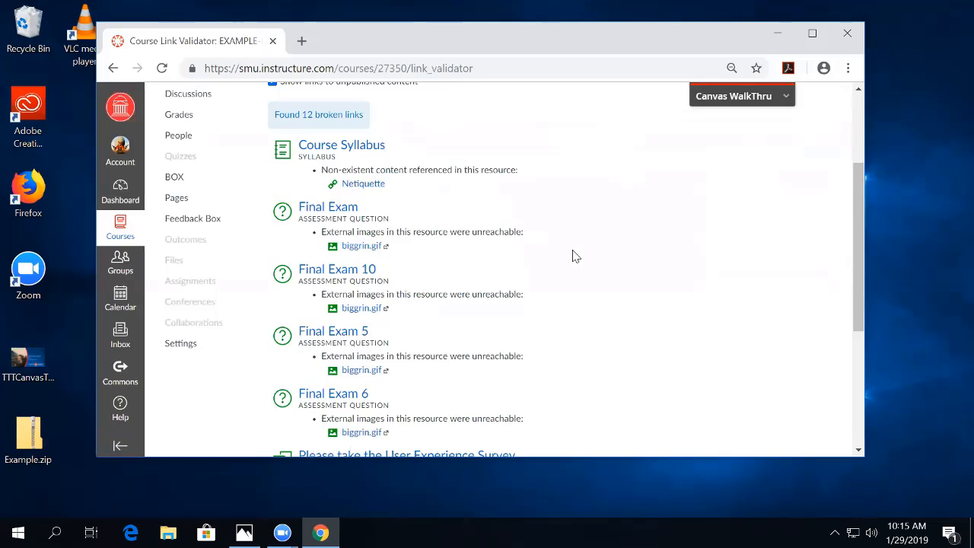
scroll(573, 254, "down", 2)
scroll(571, 265, "up", 1)
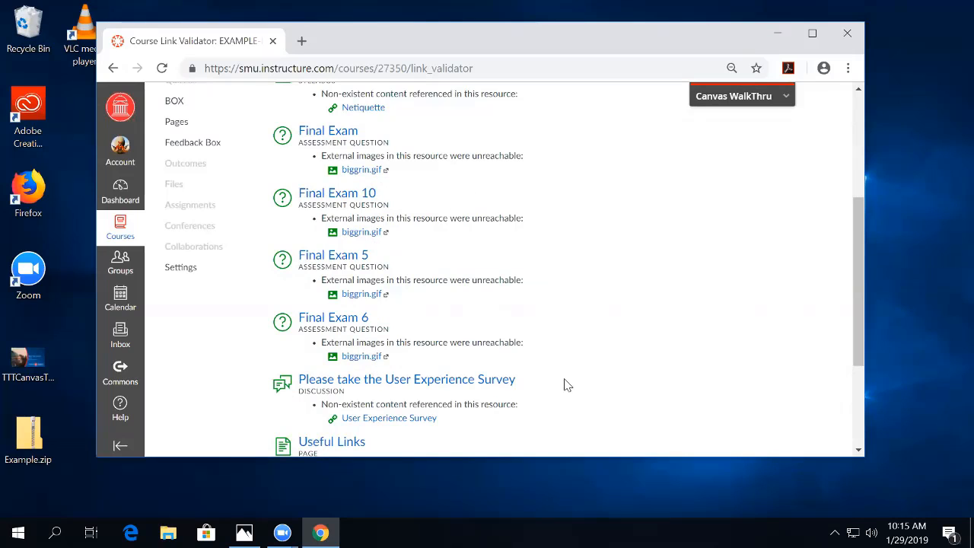
scroll(593, 264, "down", 1)
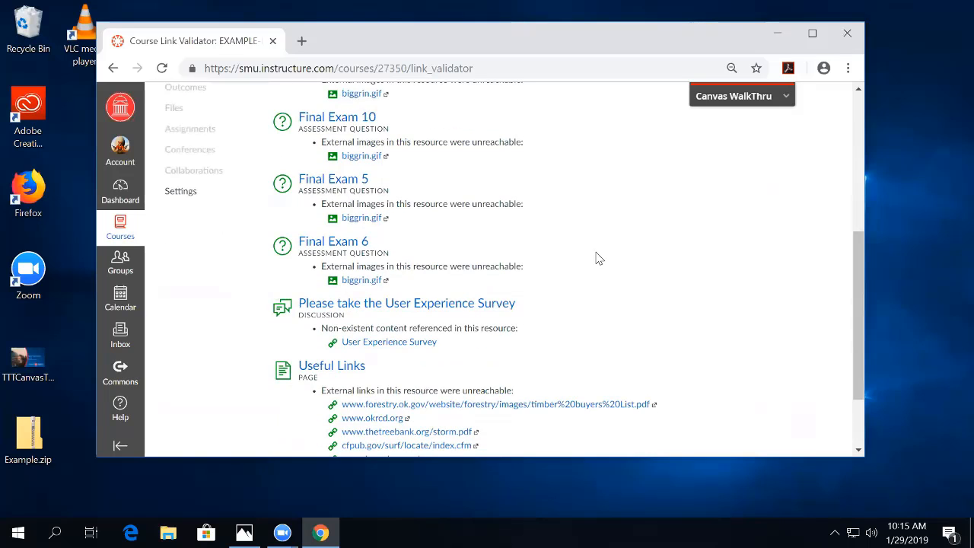
scroll(602, 255, "down", 1)
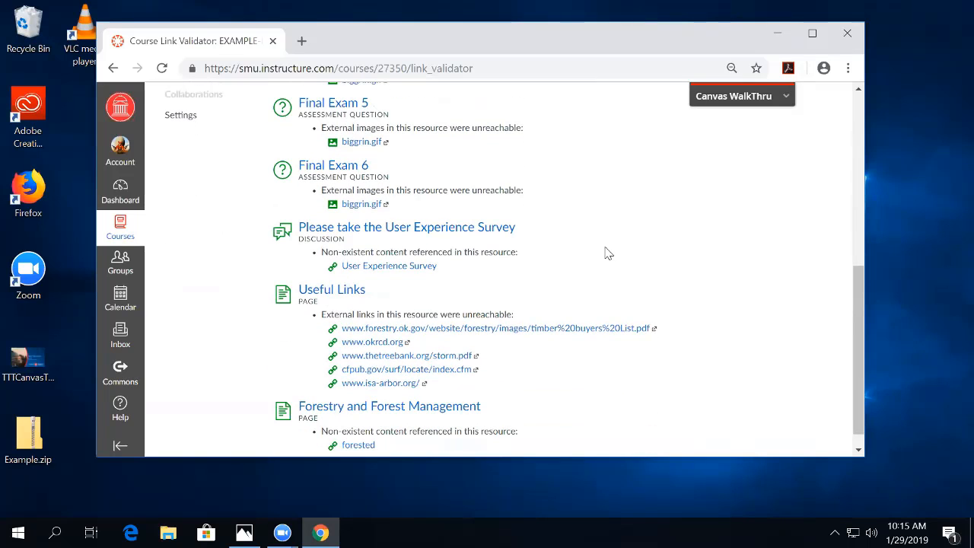
scroll(601, 250, "down", 1)
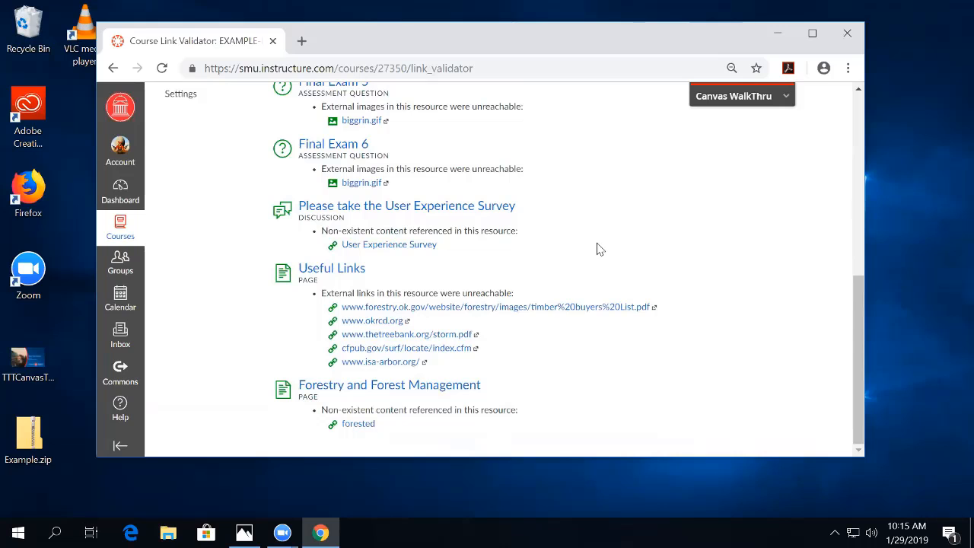
scroll(593, 243, "up", 1)
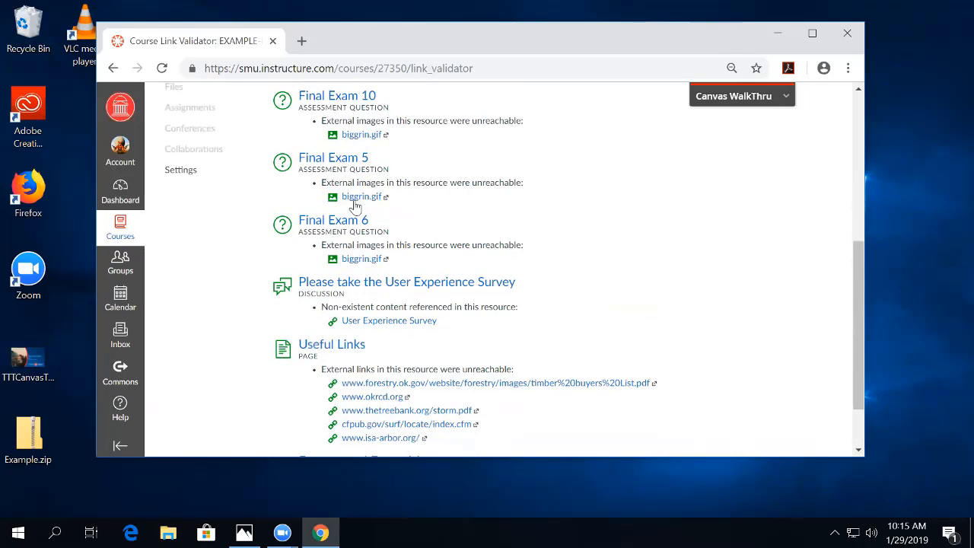
scroll(571, 260, "down", 1)
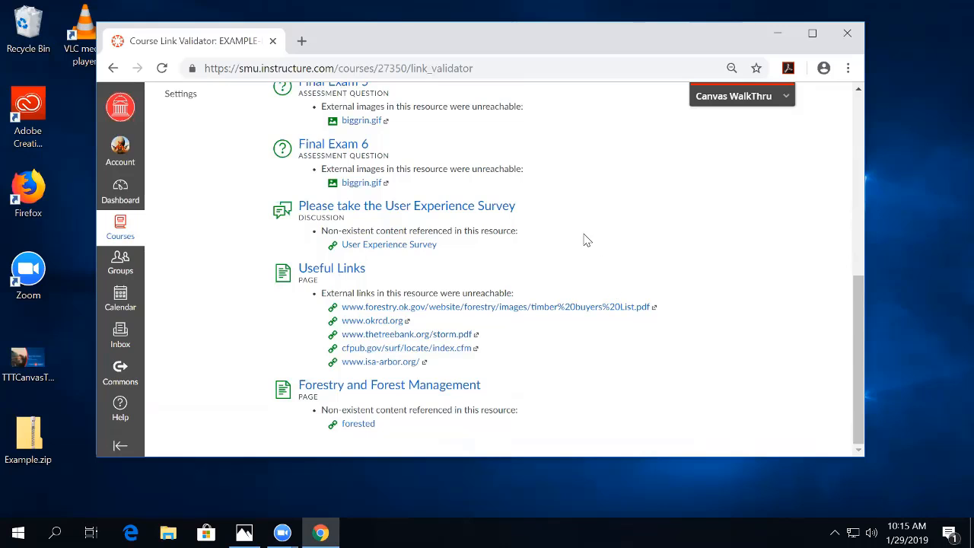
scroll(585, 238, "up", 5)
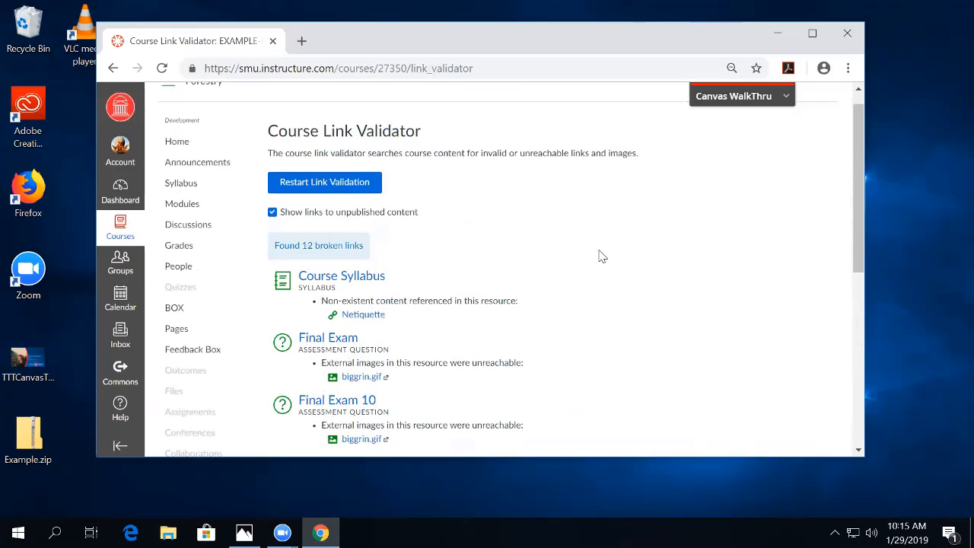
scroll(595, 246, "up", 1)
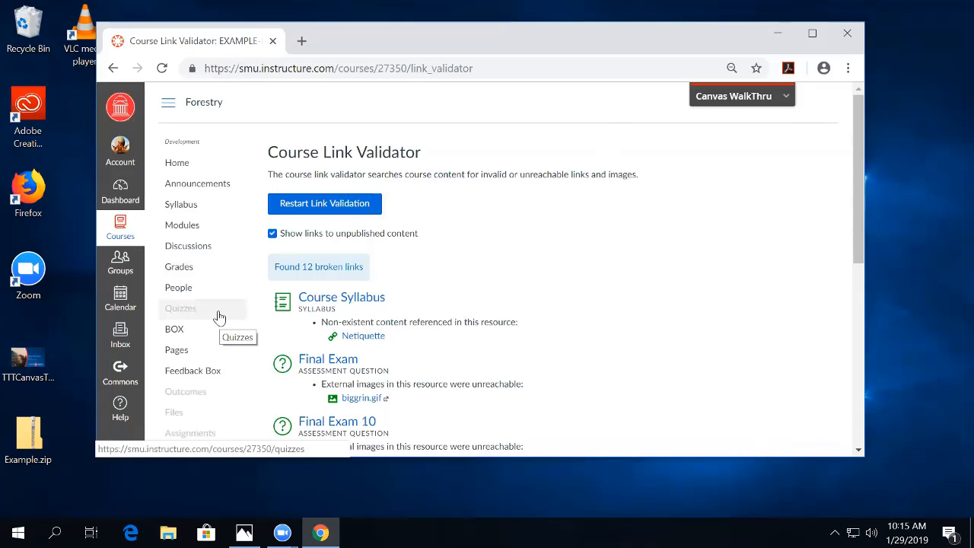
Return to the course settings and open the course sections
scroll(217, 318, "down", 1)
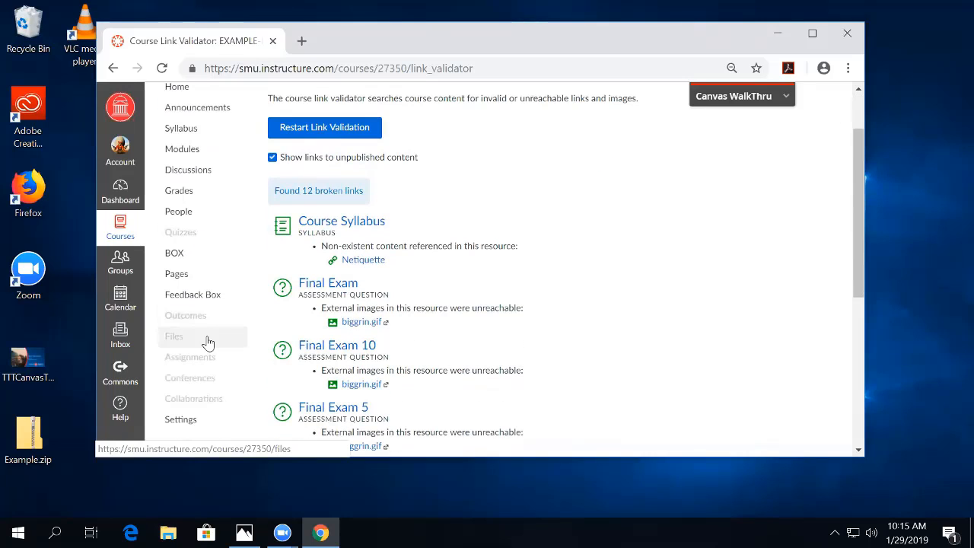
left_click(179, 425)
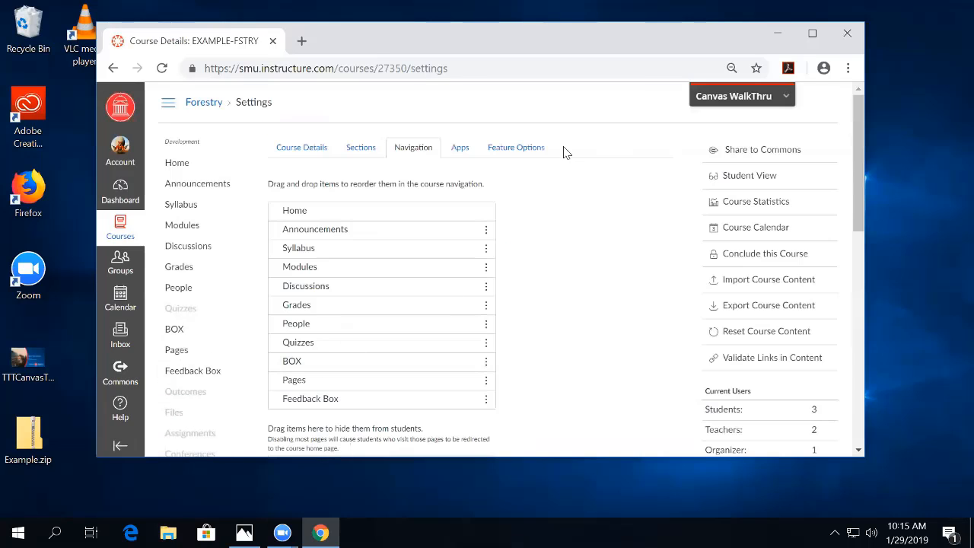
left_click(375, 147)
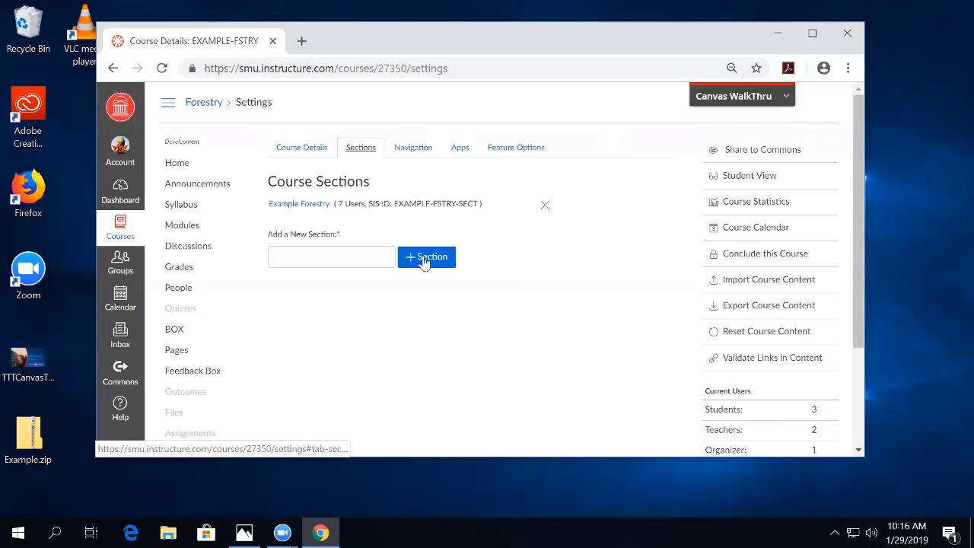
left_click(346, 258)
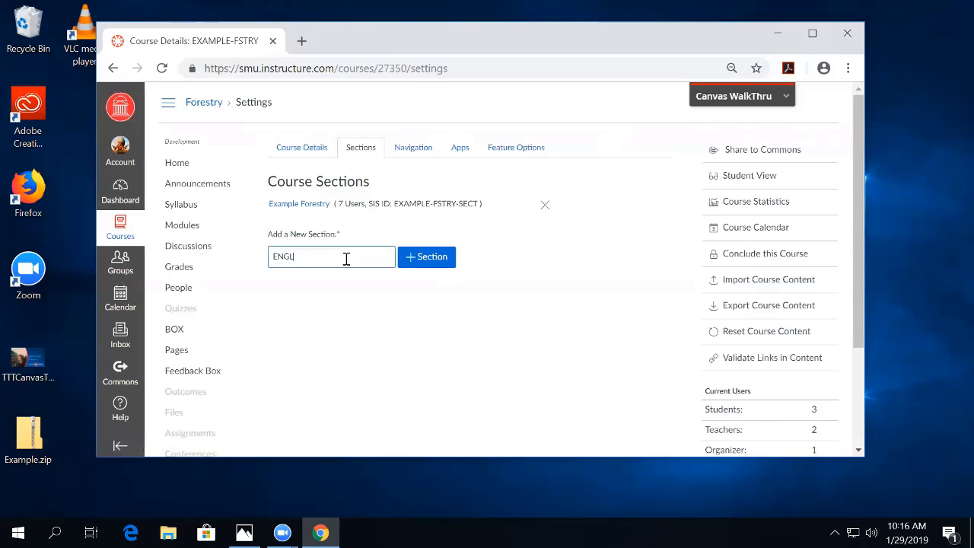
type("ENGL1301-002")
left_click_drag(365, 257, 235, 245)
key("BackSpace")
View the Canvas WalkThru help options and close them
scroll(340, 369, "down", 1)
scroll(327, 380, "down", 2)
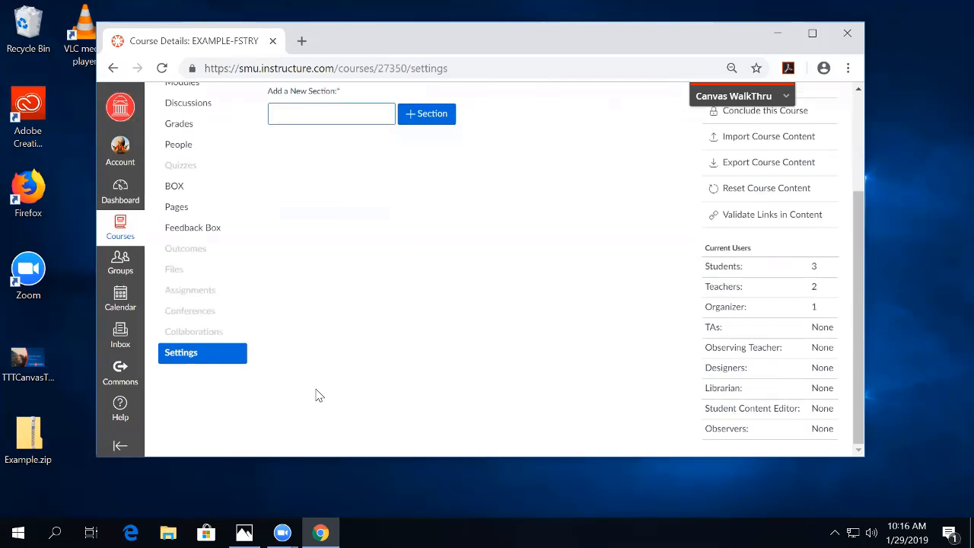
scroll(318, 395, "up", 3)
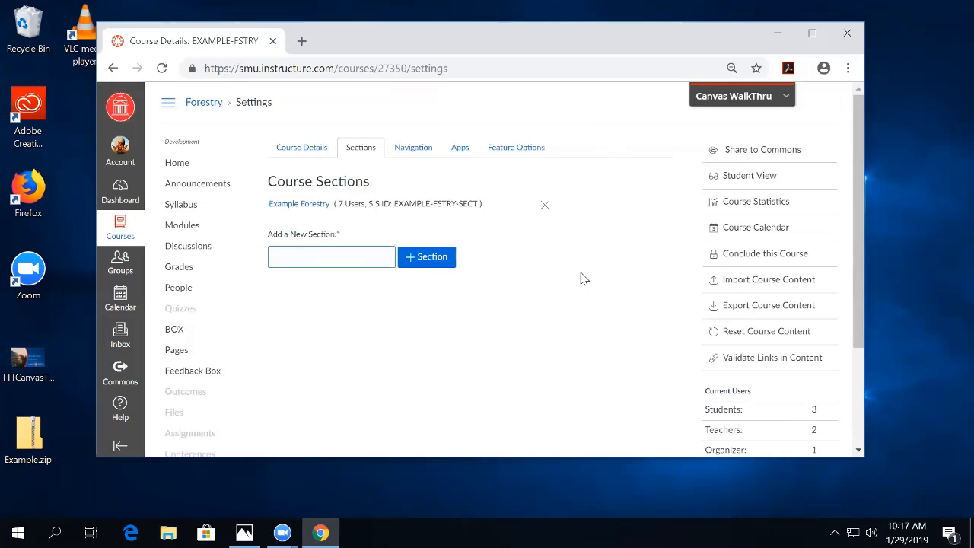
left_click(779, 104)
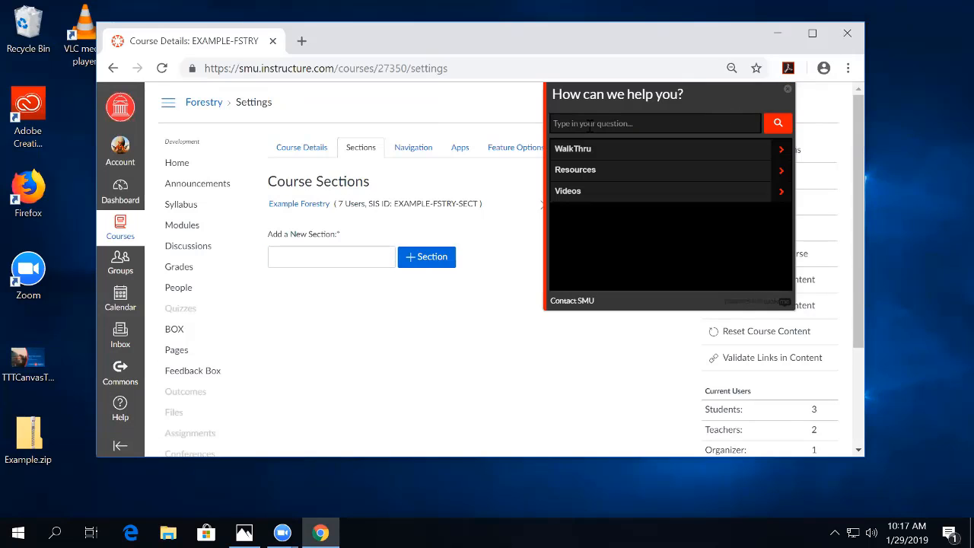
left_click(788, 89)
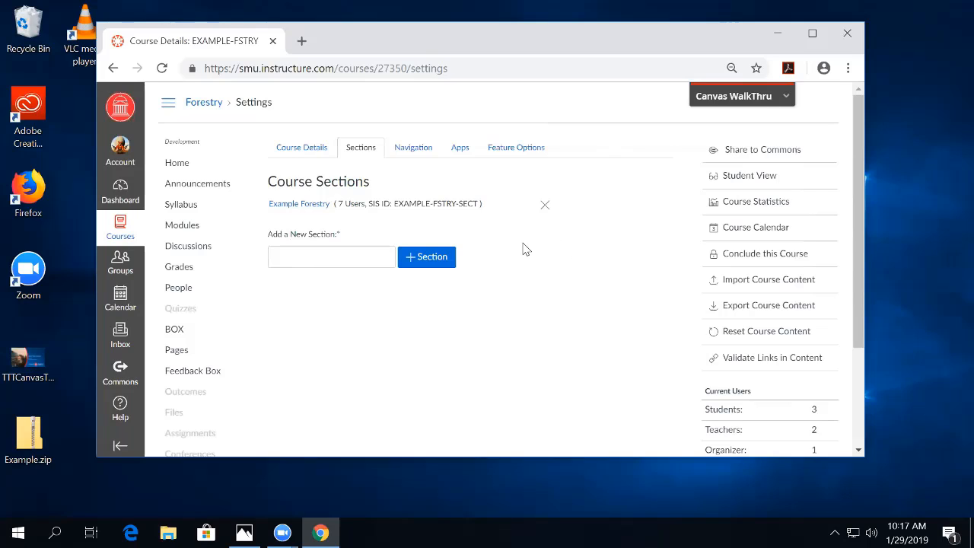
Open the course's feature options, look through the list and expand the description of New Gradebook
left_click(517, 149)
scroll(522, 262, "down", 1)
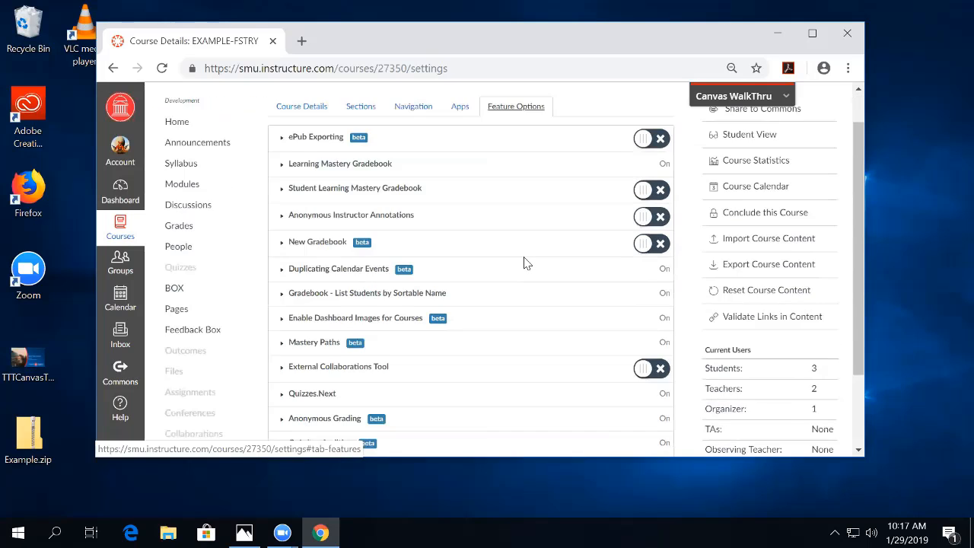
scroll(523, 263, "down", 3)
scroll(523, 263, "up", 4)
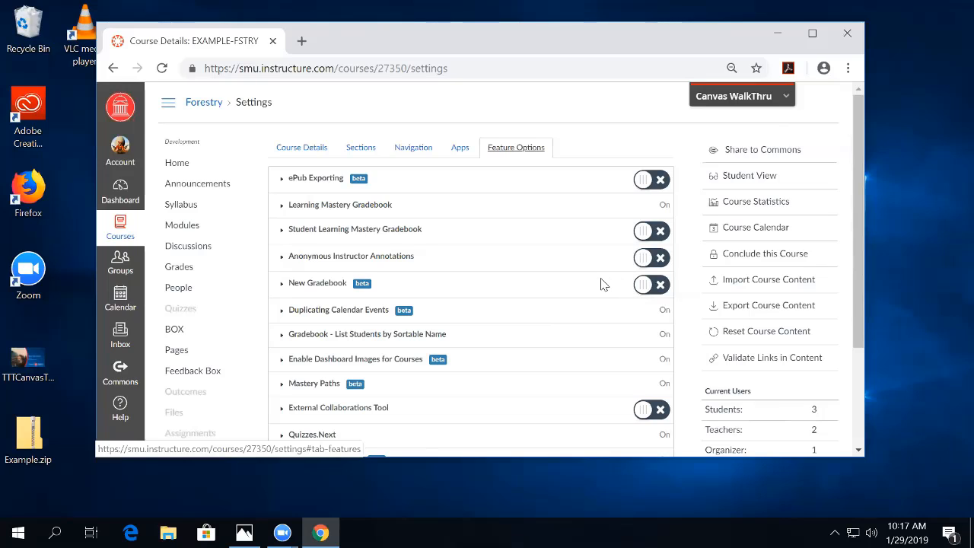
left_click(280, 286)
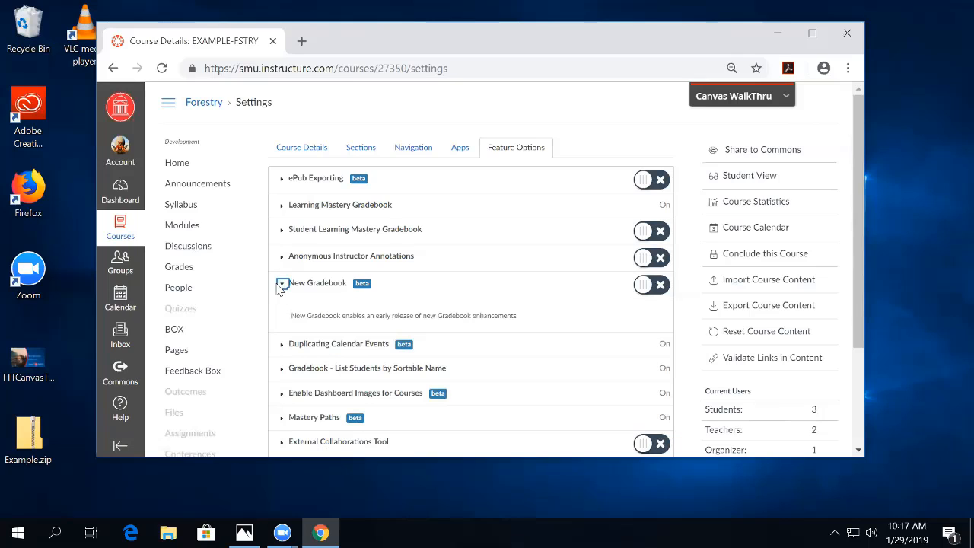
left_click(450, 299)
Maximize the browser window and check the descriptions of Anonymous Instructor Annotations, ePub Exporting and Learning Mastery Gradebook
left_click(809, 34)
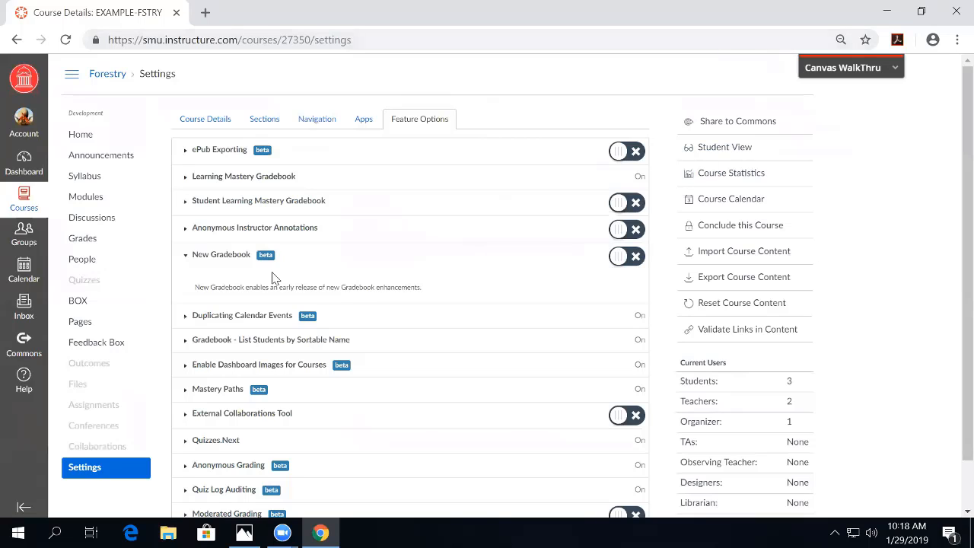
left_click(184, 258)
left_click(185, 230)
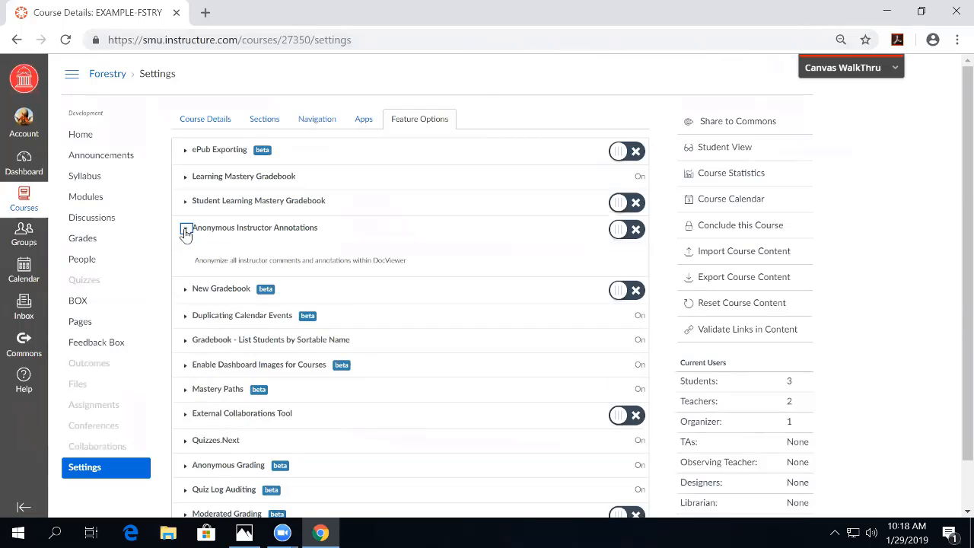
left_click(185, 231)
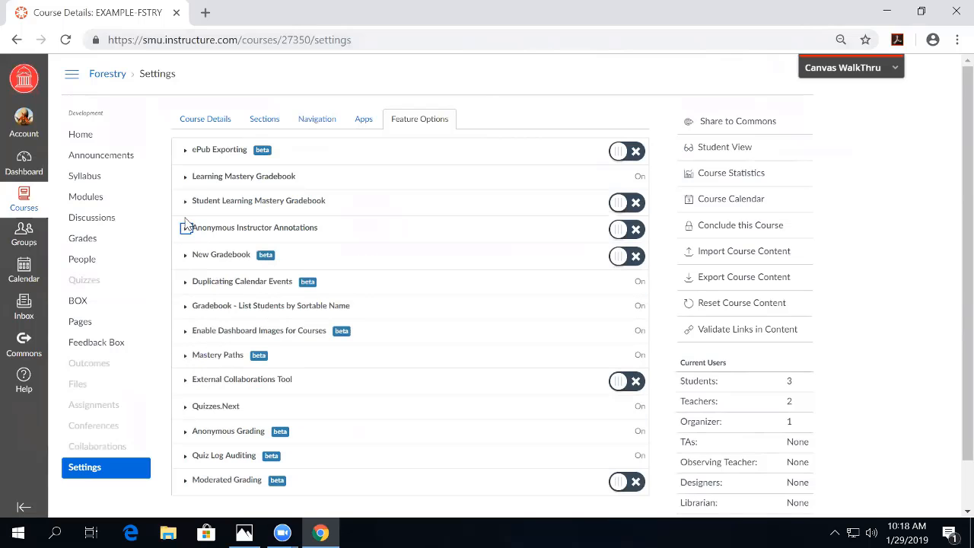
left_click(185, 150)
left_click(185, 155)
left_click(184, 181)
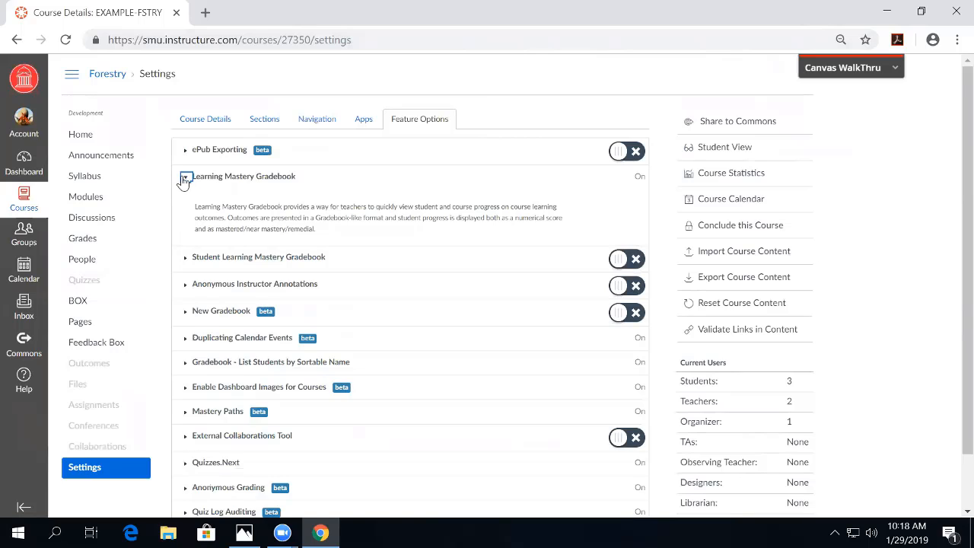
Collapse the Learning Mastery Gradebook description and return to the course details
left_click(184, 178)
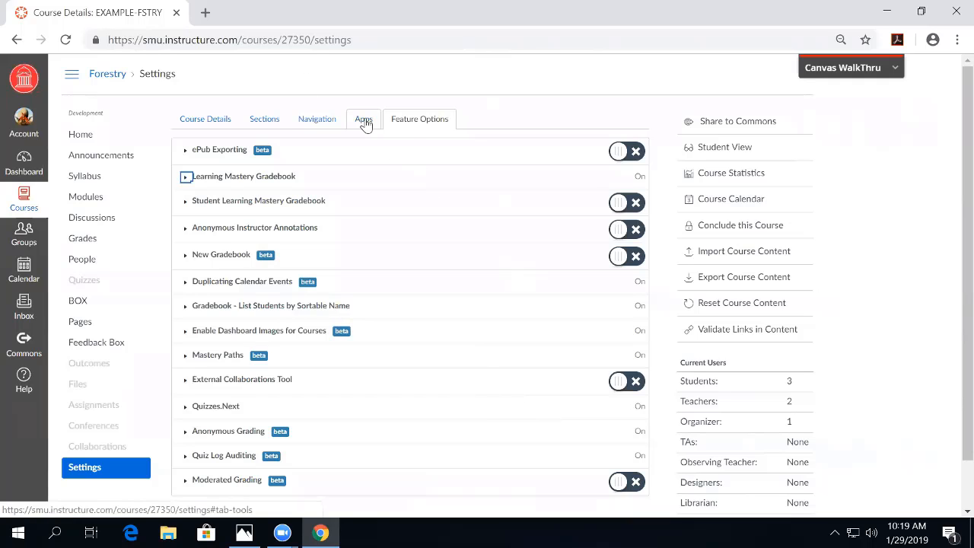
left_click(206, 120)
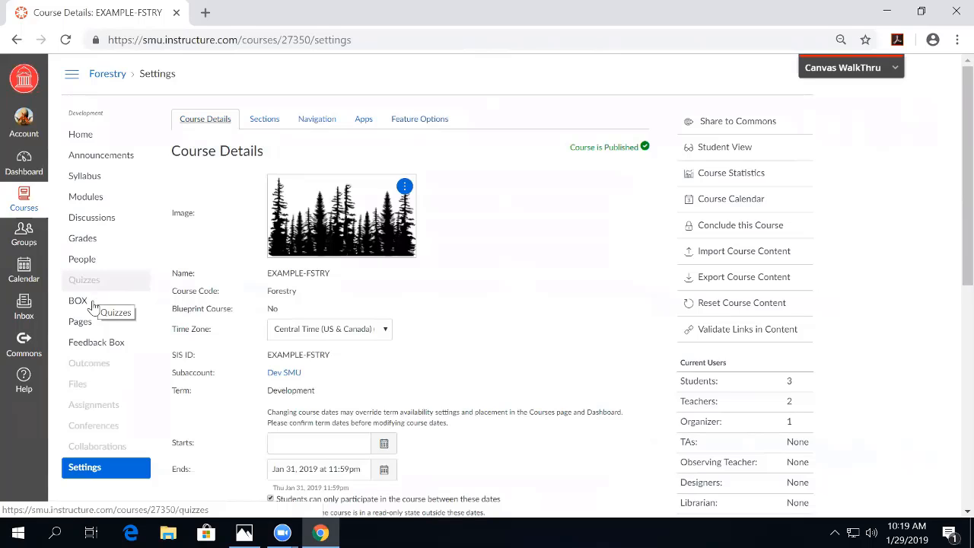
Open the course's files and view the contents of the course_image, pearson and tm folders
left_click(81, 387)
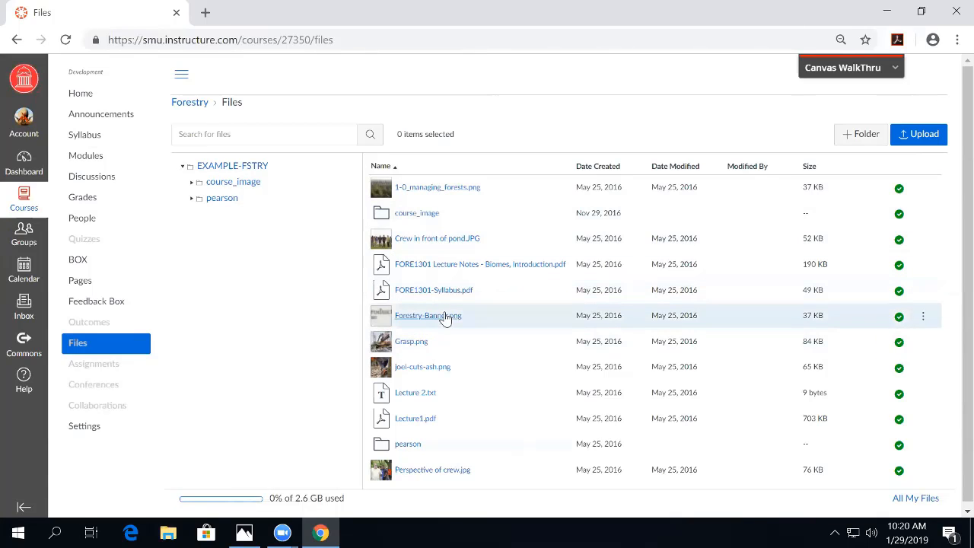
left_click(216, 182)
left_click(212, 198)
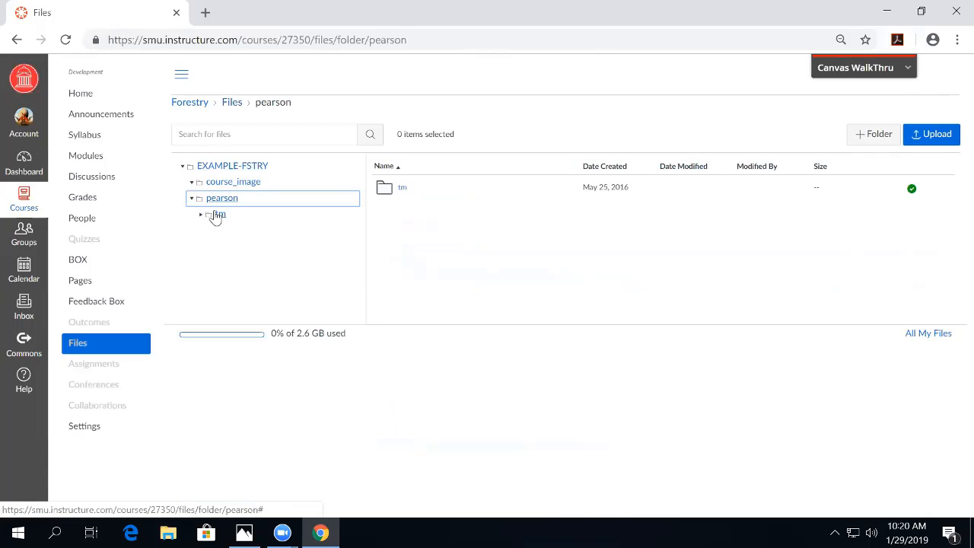
left_click(210, 214)
left_click(213, 183)
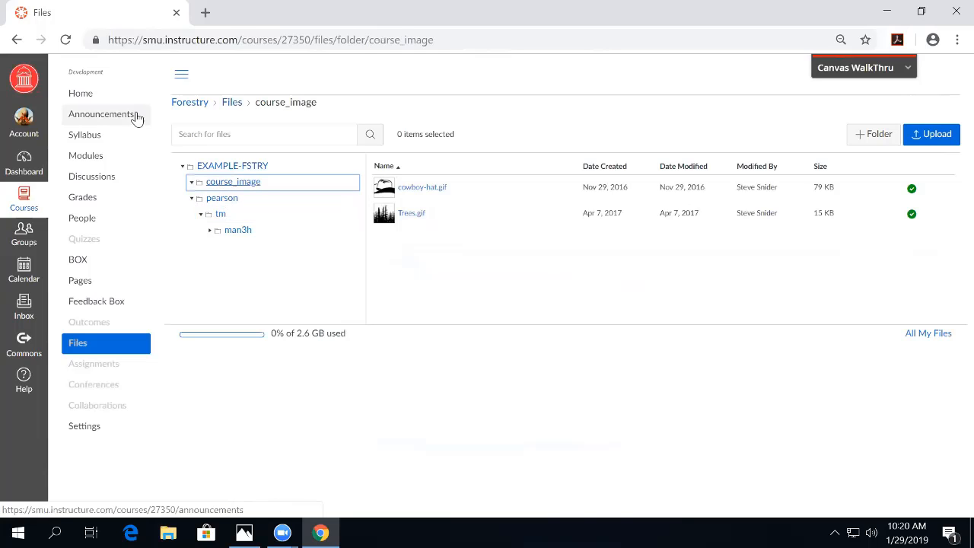
Restore the browser window to its smaller size and look through the files in the EXAMPLE-FSTRY folder
left_click(919, 9)
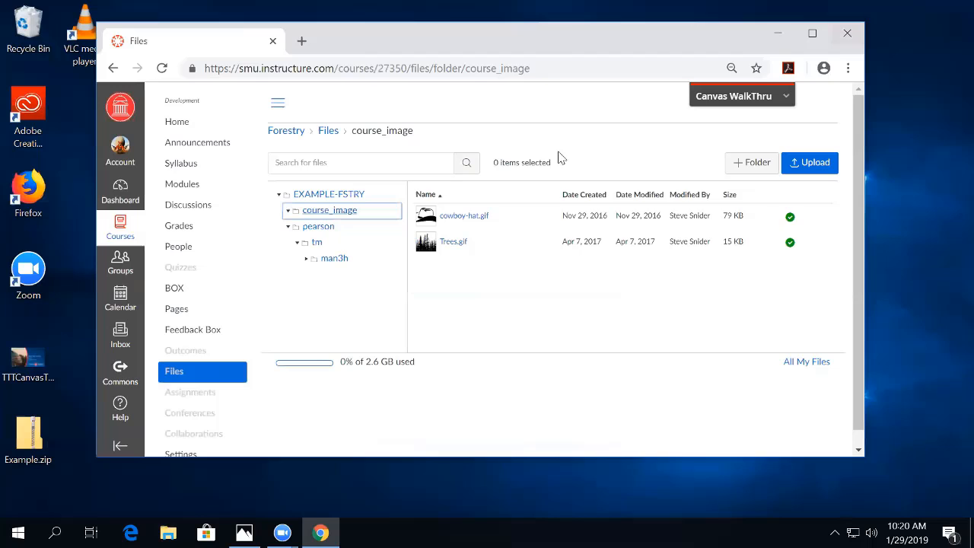
left_click(329, 194)
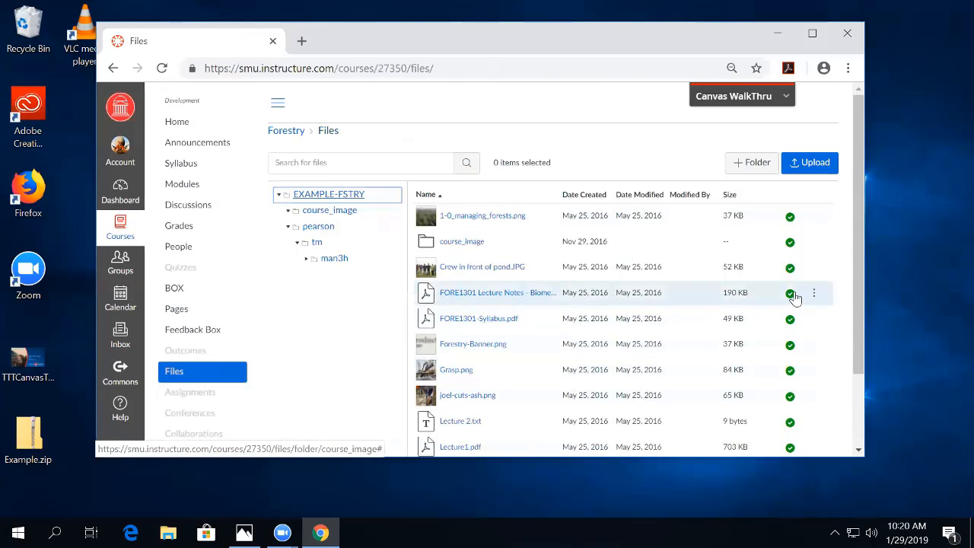
scroll(721, 337, "down", 1)
scroll(720, 335, "down", 2)
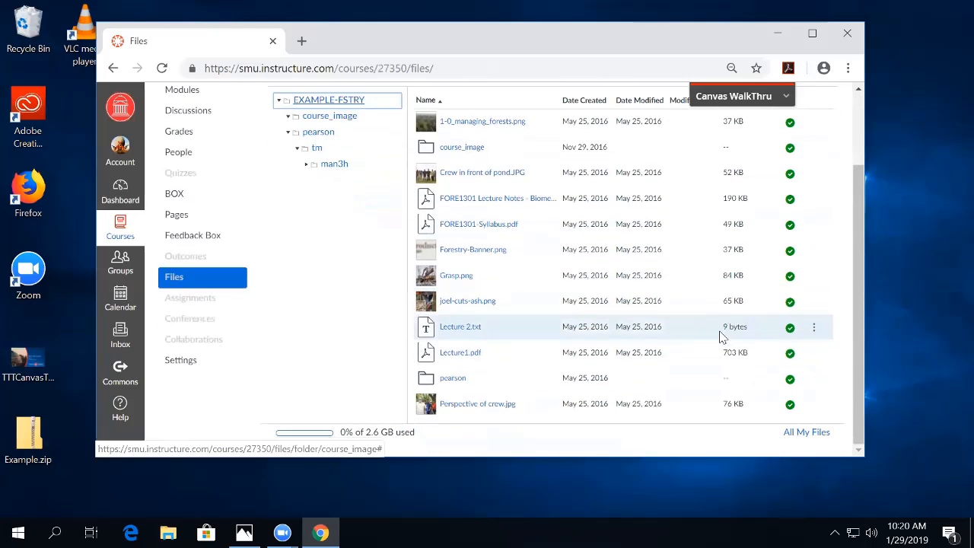
scroll(721, 333, "up", 2)
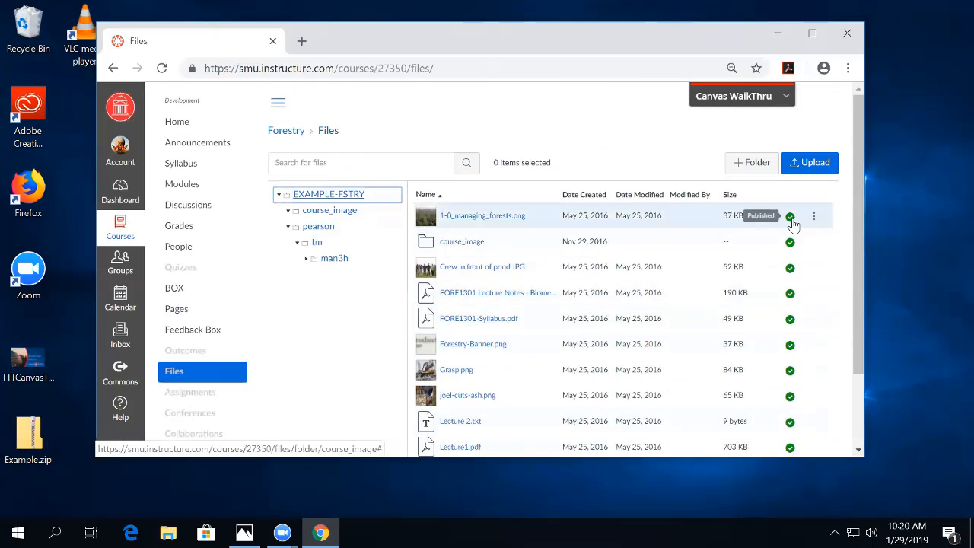
Edit the permissions of FORE1301 Lecture Notes - Biomes, Introduction.pdf, trying Unpublish and choosing Restricted Access with scheduled student availability
left_click(790, 295)
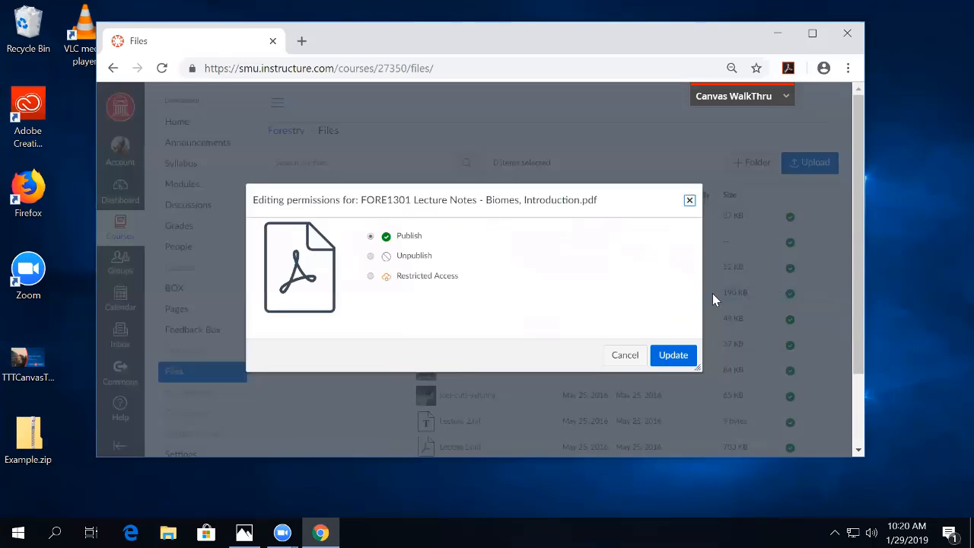
left_click(369, 257)
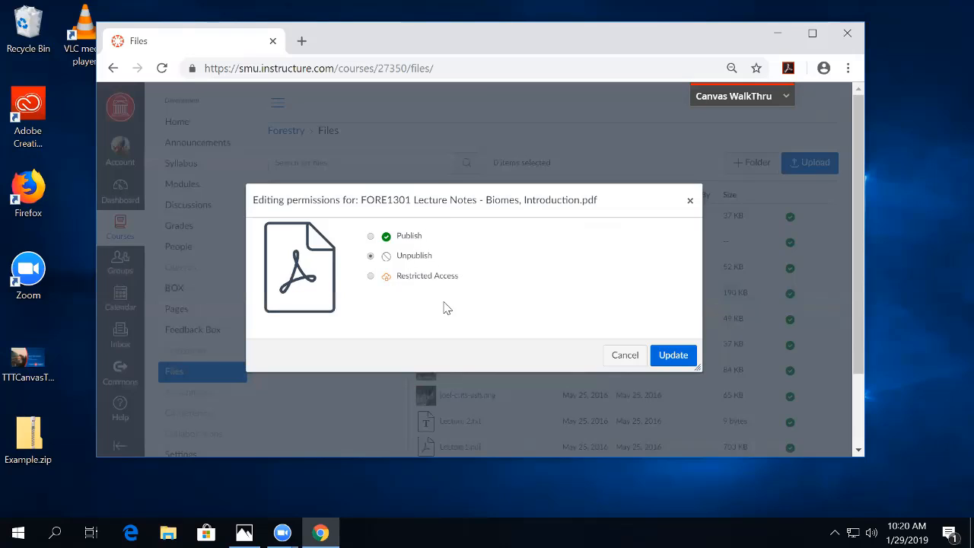
left_click(372, 277)
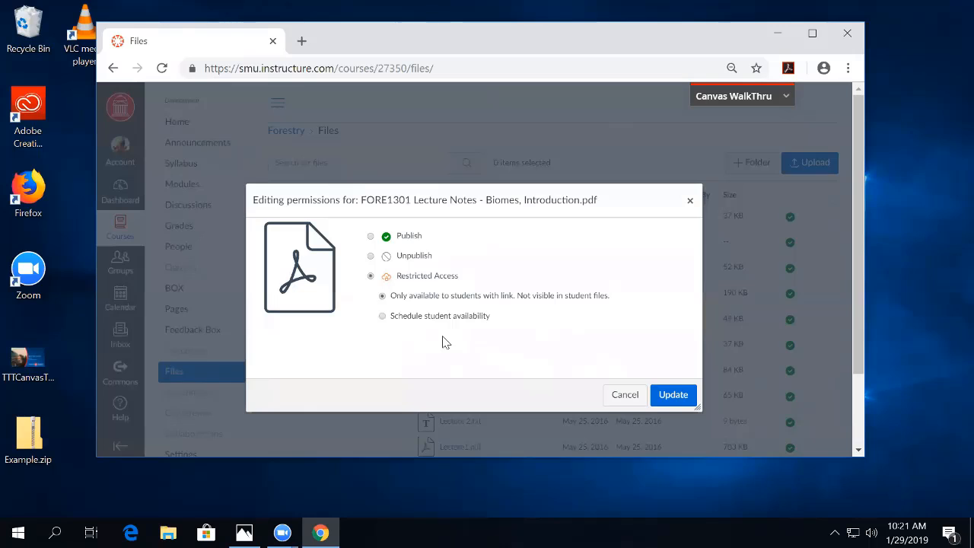
left_click(382, 316)
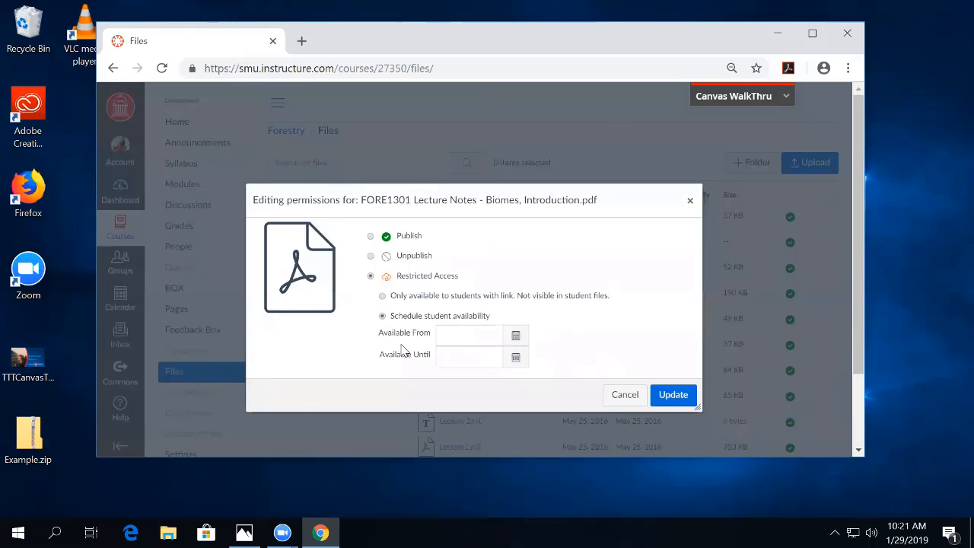
Schedule the lecture notes' availability from Jan 29, 2019 until Feb 5, 2019
left_click(515, 335)
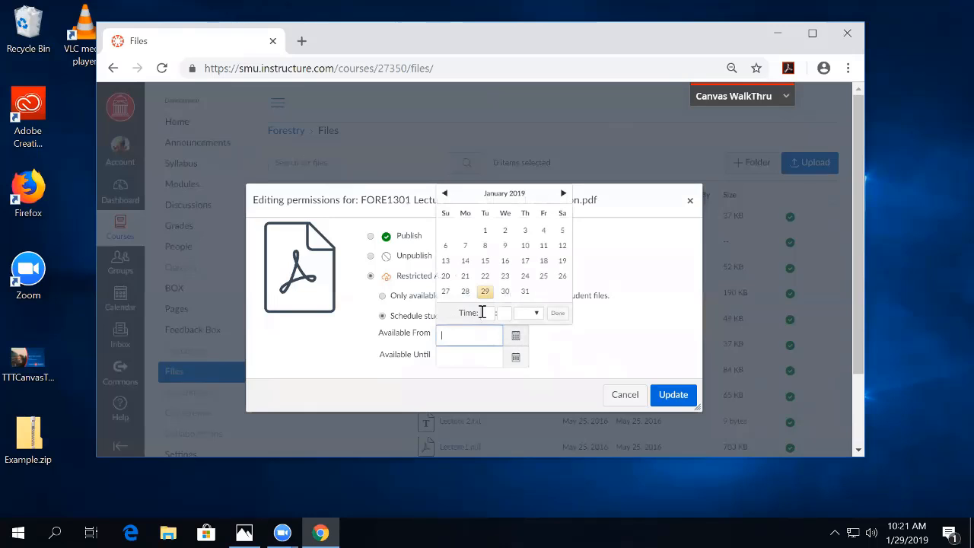
left_click(485, 291)
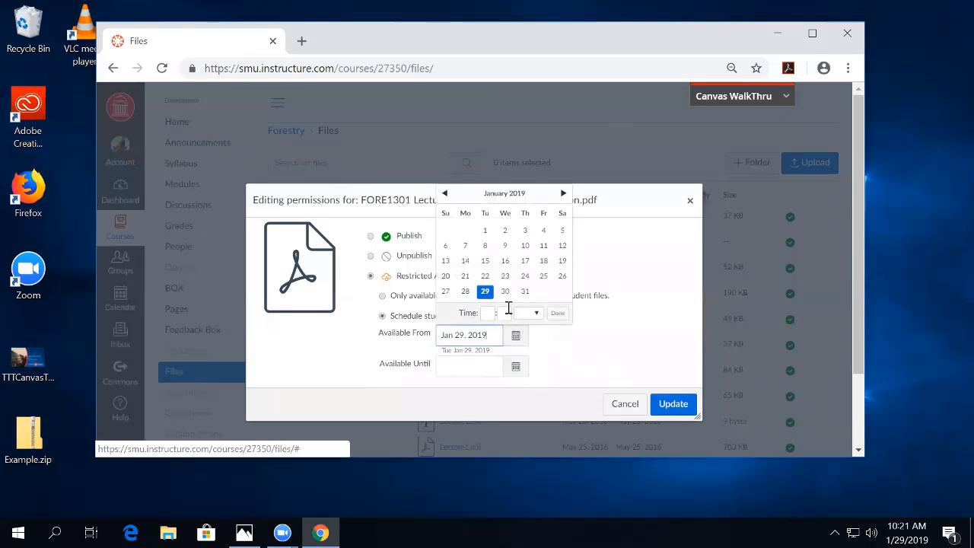
left_click(558, 313)
left_click(515, 367)
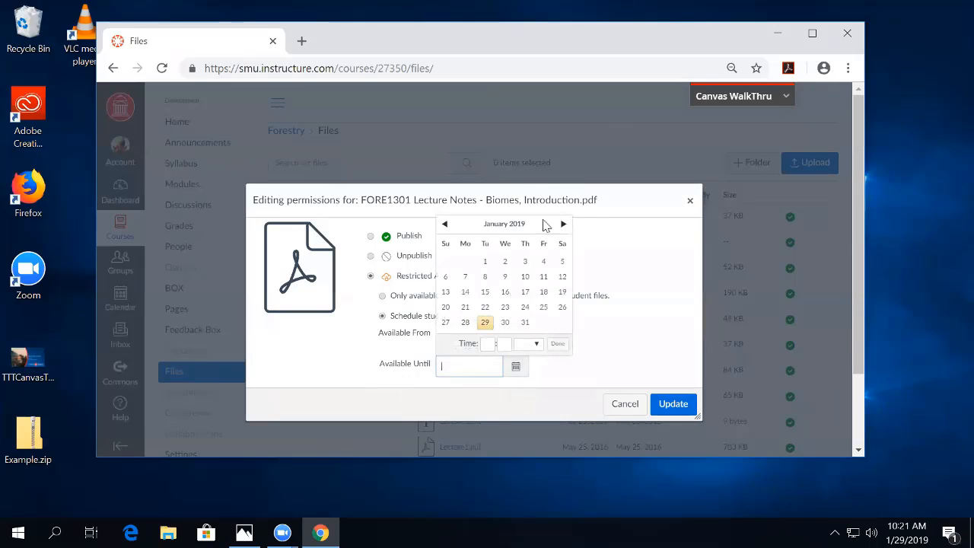
left_click(563, 223)
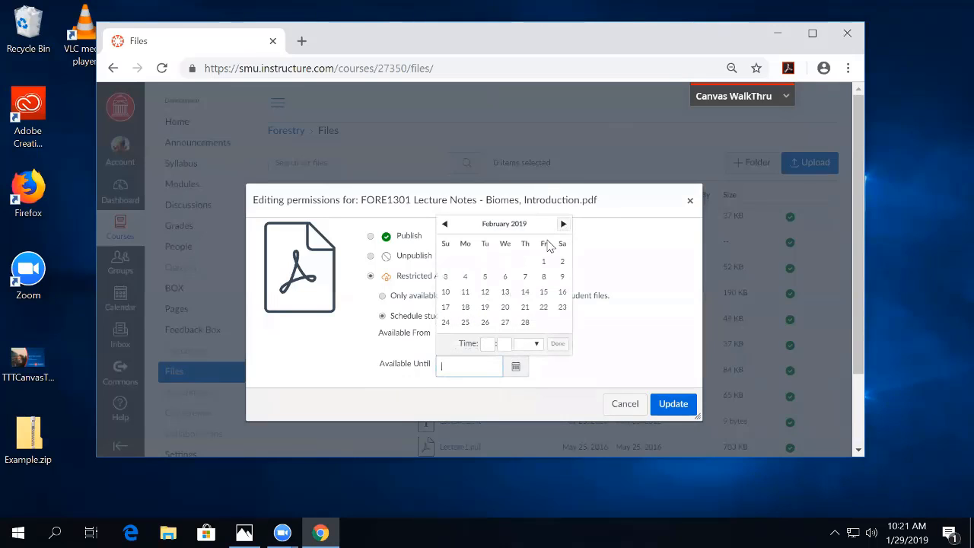
left_click(485, 277)
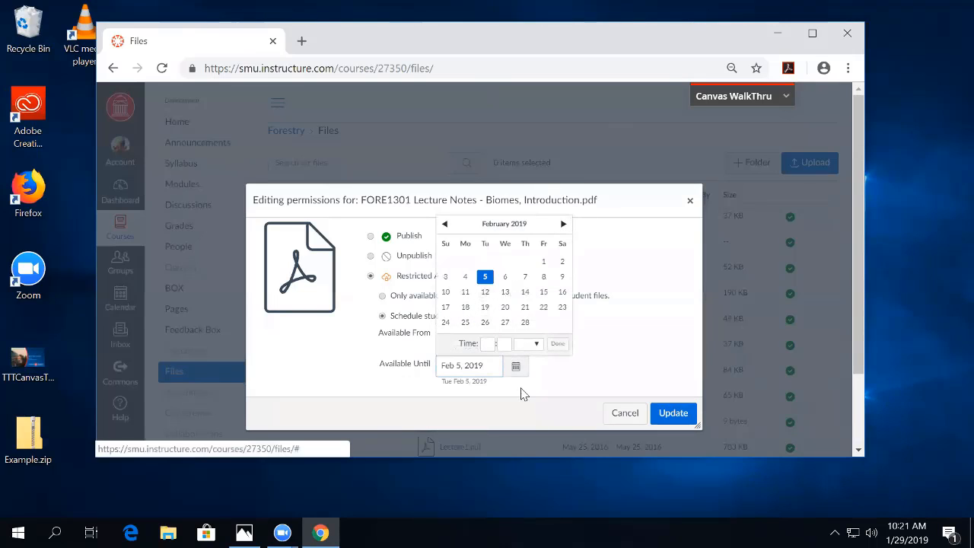
left_click(558, 346)
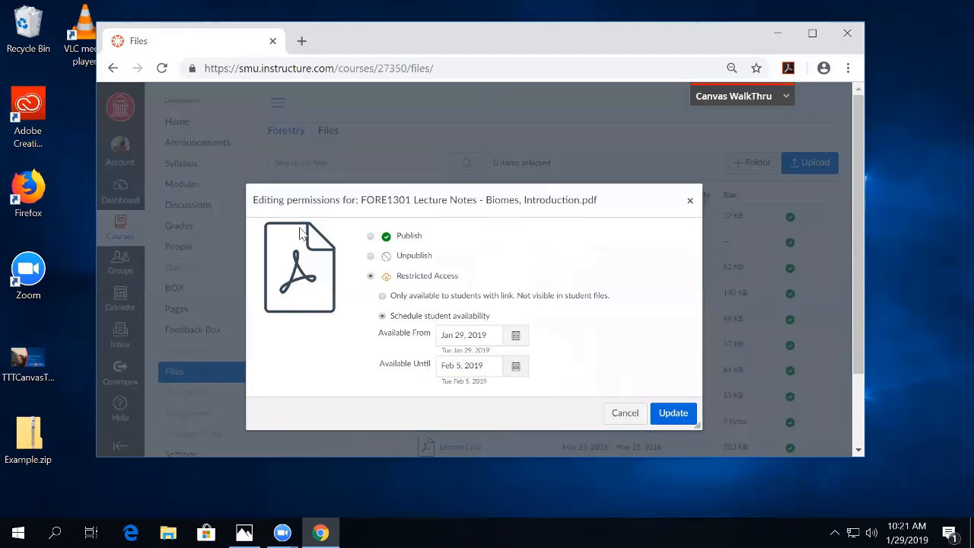
Set the lecture notes' permission back to Publish and save the permissions
left_click(370, 236)
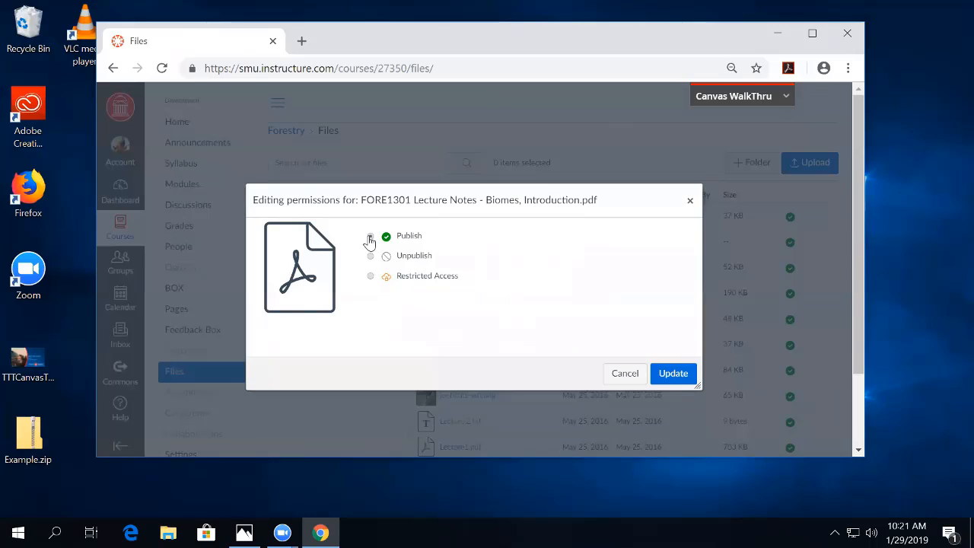
left_click(679, 376)
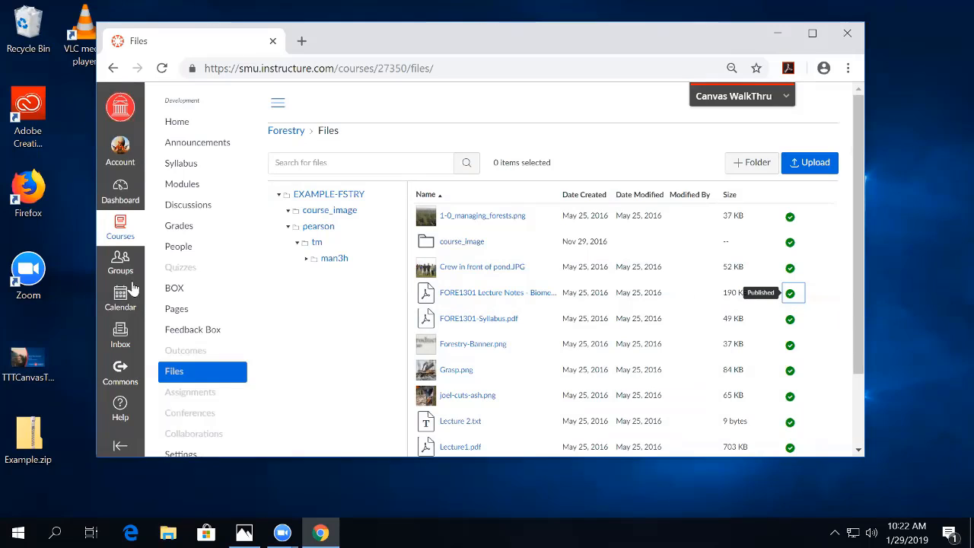
Upload TTTCanvasTitle.jpg from the desktop into the course_image folder
left_click(327, 211)
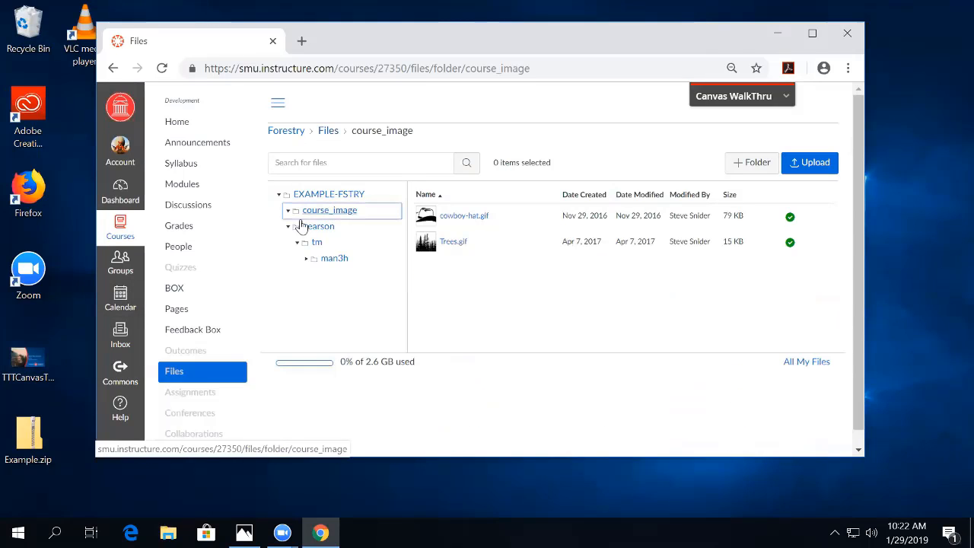
left_click_drag(31, 358, 502, 289)
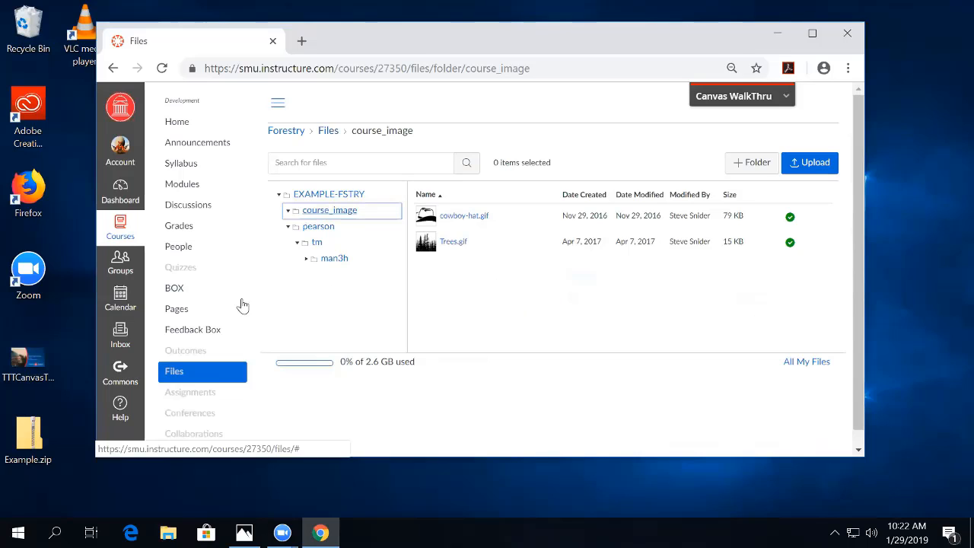
left_click_drag(11, 358, 656, 314)
left_click_drag(17, 366, 490, 228)
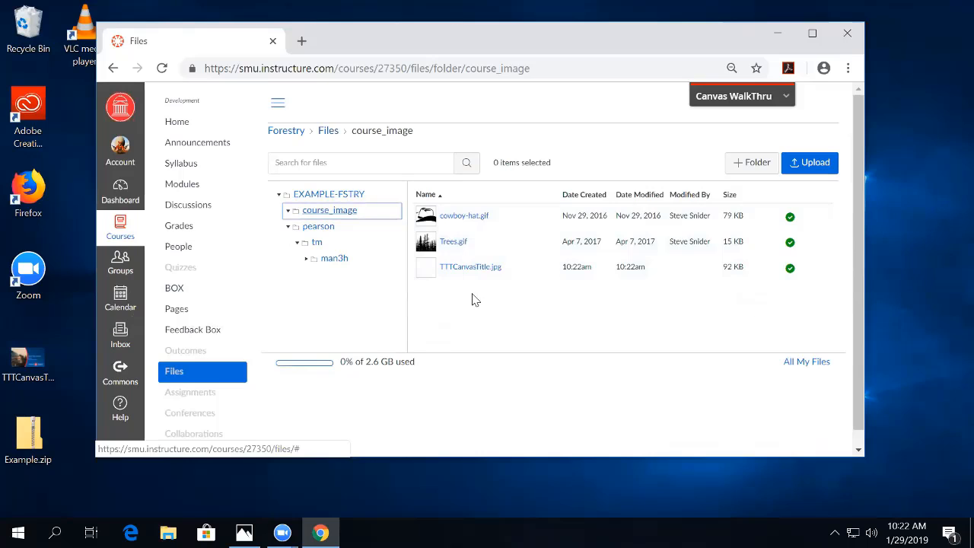
Return to the EXAMPLE-FSTRY folder and select the 1-0_managing_forests, Crew in front of pond, Forestry-Banner, Grasp and joel-cuts-ash images together
left_click(338, 194)
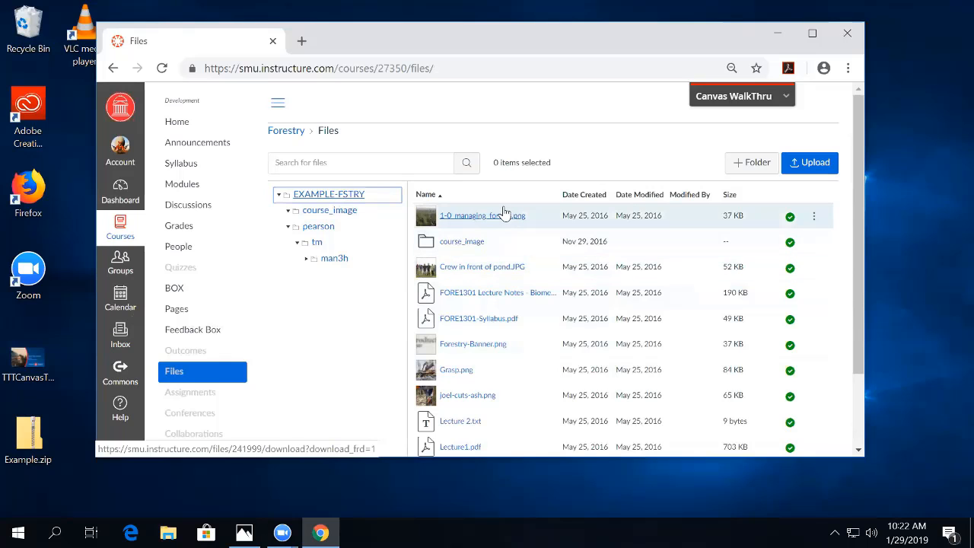
scroll(502, 377, "down", 2)
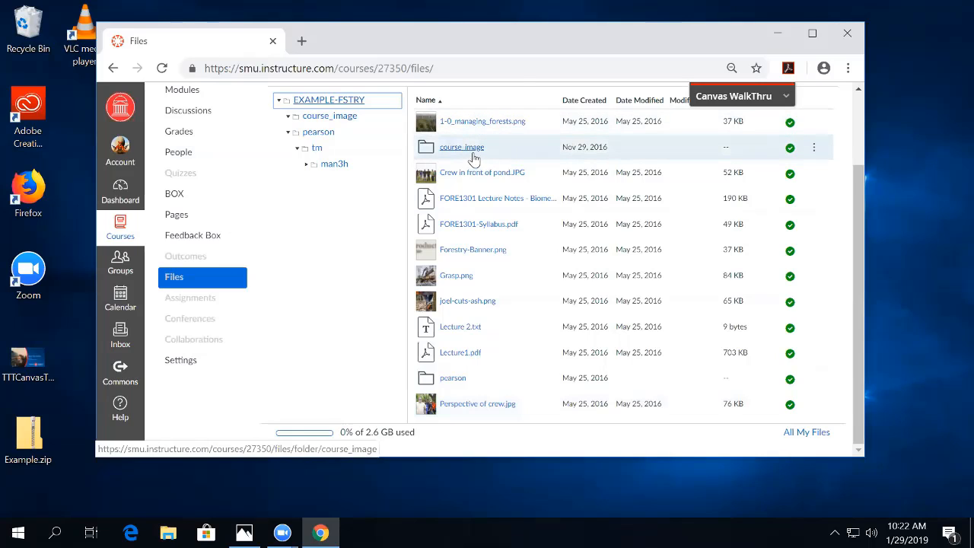
left_click(548, 128)
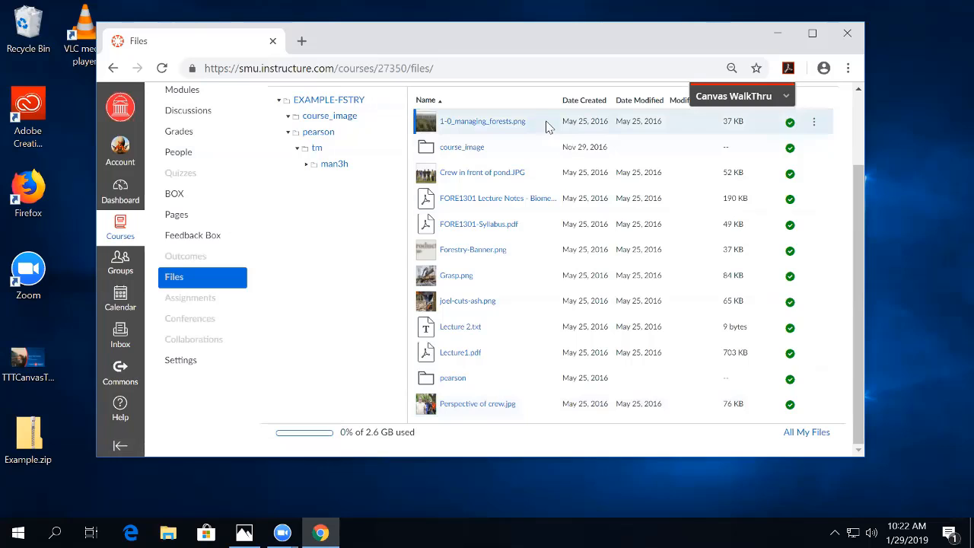
left_click(545, 181)
left_click(539, 141)
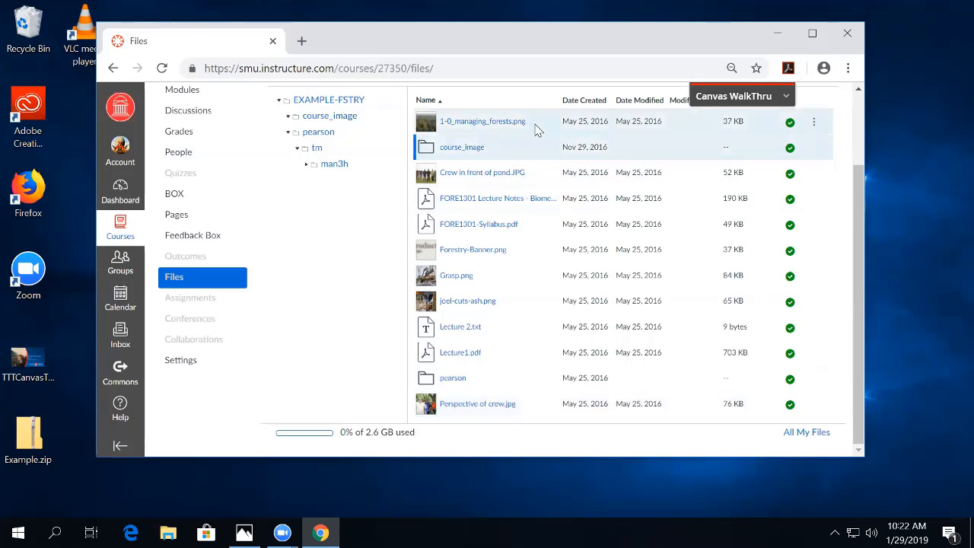
left_click(538, 126)
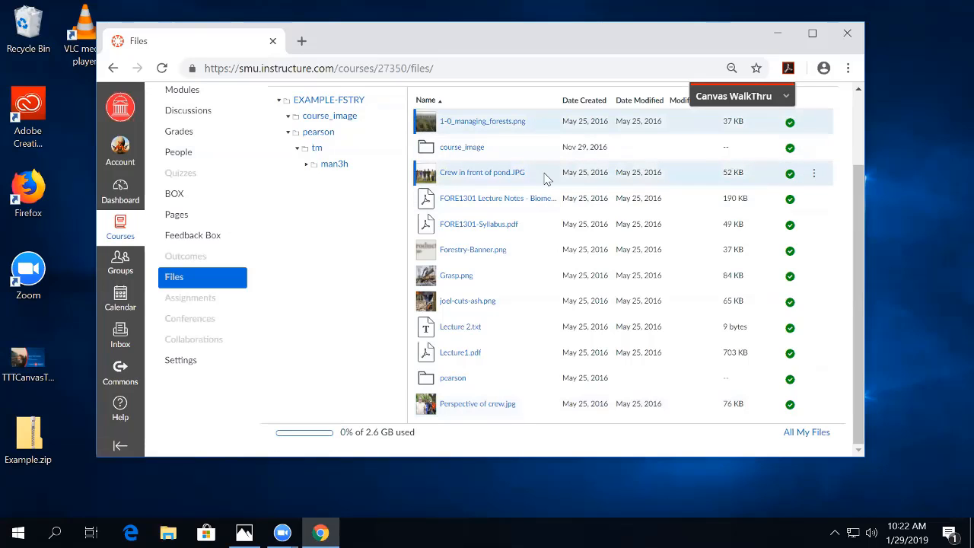
left_click(535, 254, "ctrl")
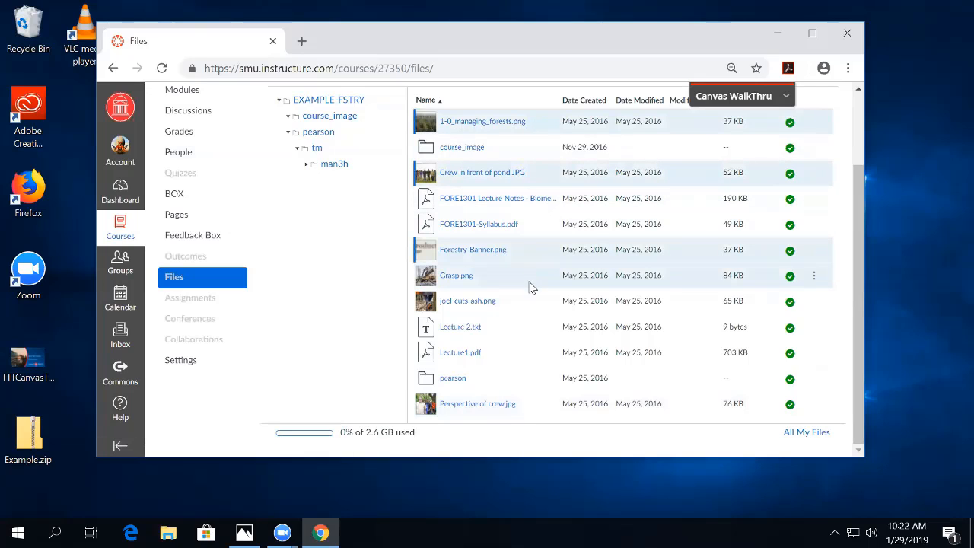
left_click(530, 281, "ctrl")
left_click(515, 306, "ctrl")
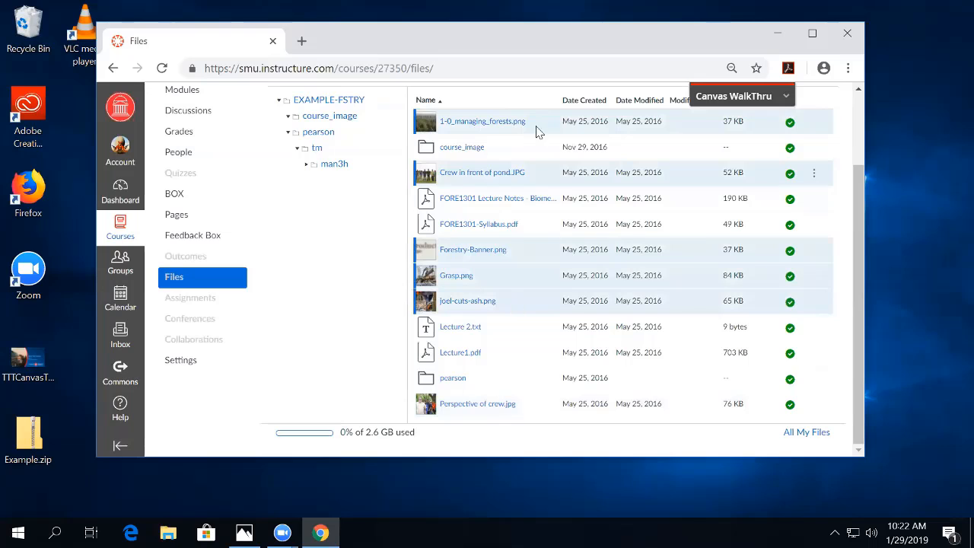
left_click_drag(531, 127, 504, 121)
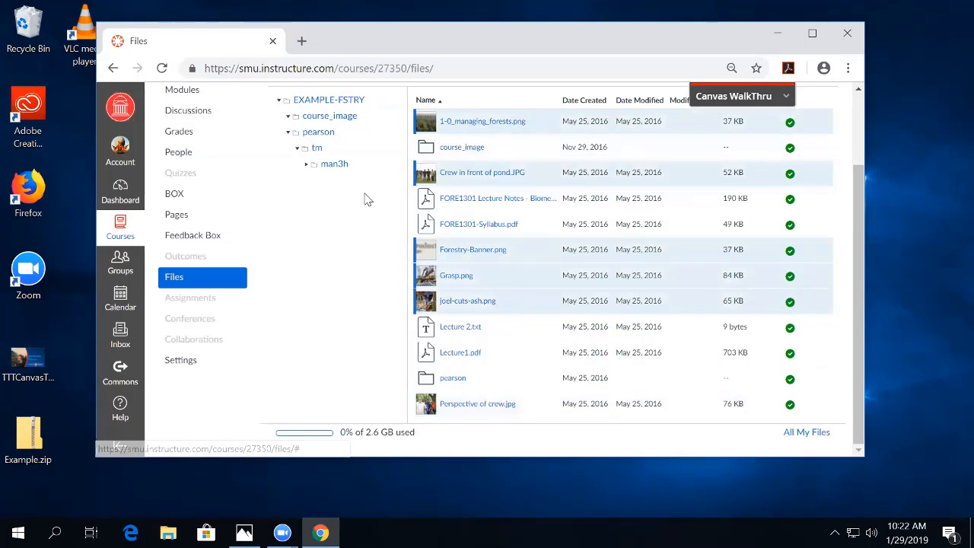
Replace the selection with the continuous range of items from 1-0_managing_forests.png through Lecture1.pdf
left_click(519, 149)
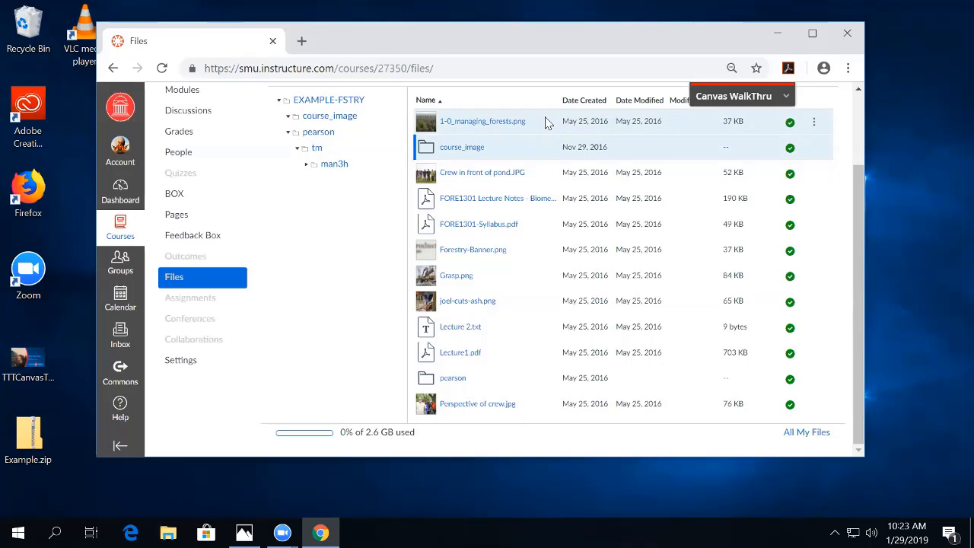
left_click(546, 120)
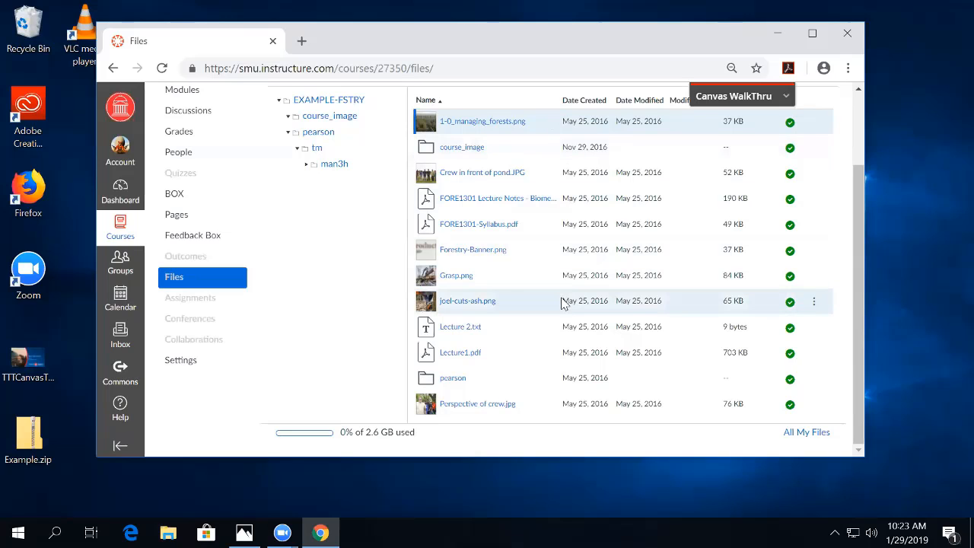
left_click(546, 357, "shift")
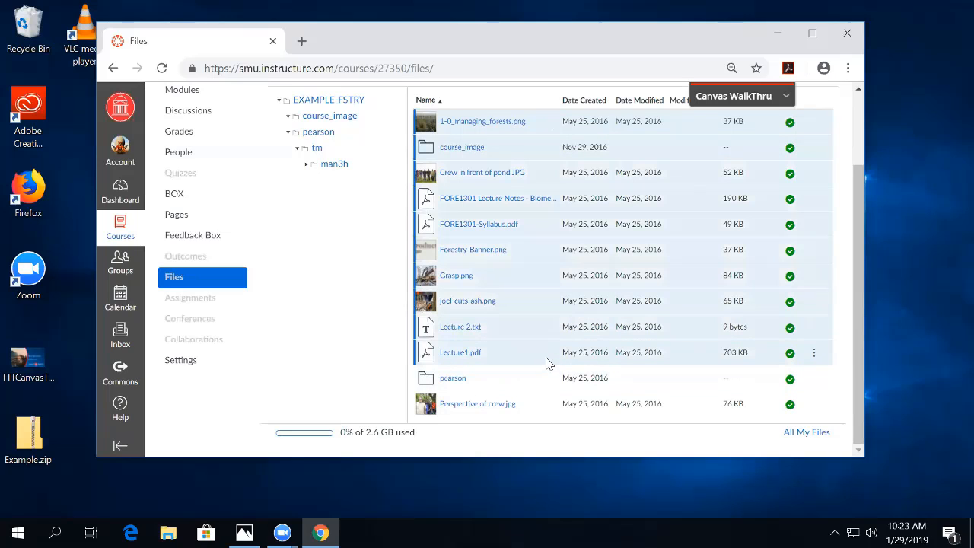
Preview Forestry-Banner.png, maximize the browser window and close the preview
left_click(498, 251)
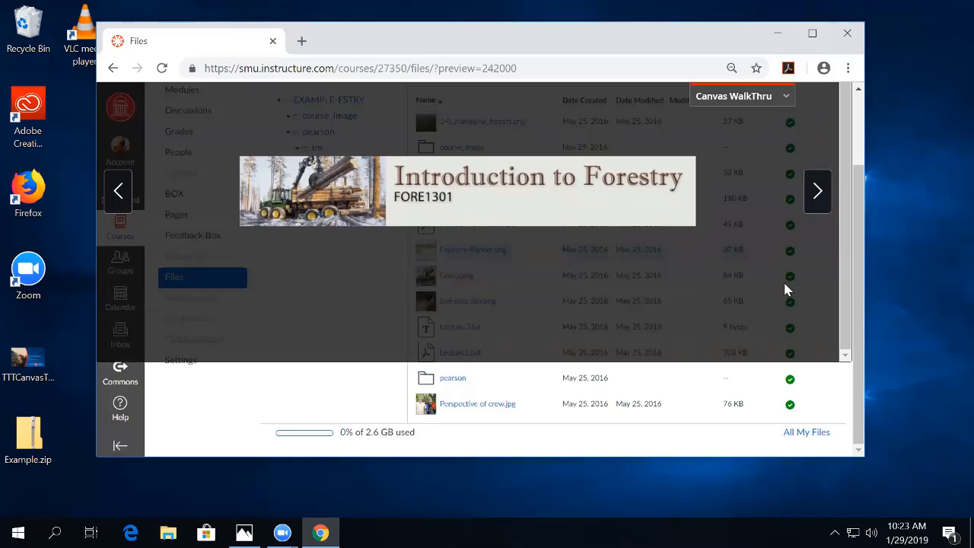
left_click(659, 409)
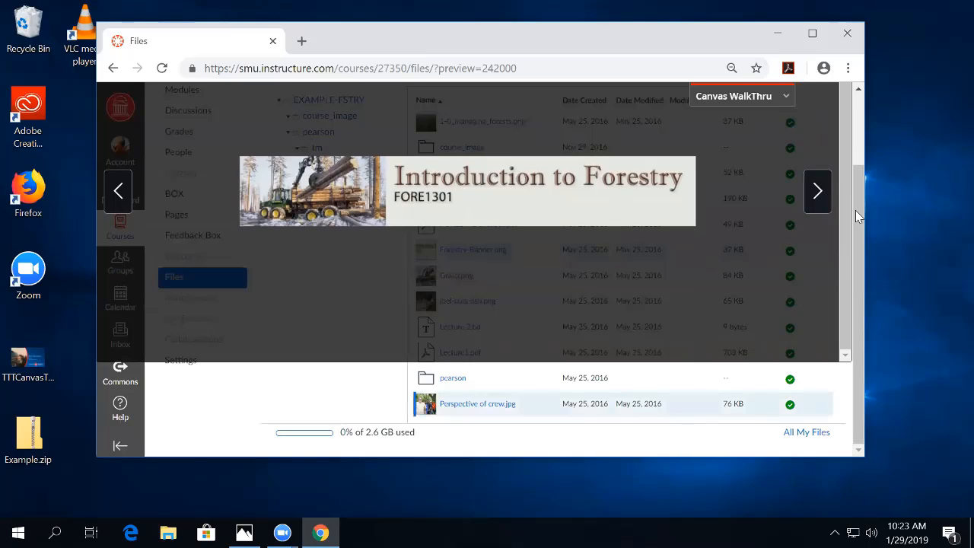
left_click(811, 34)
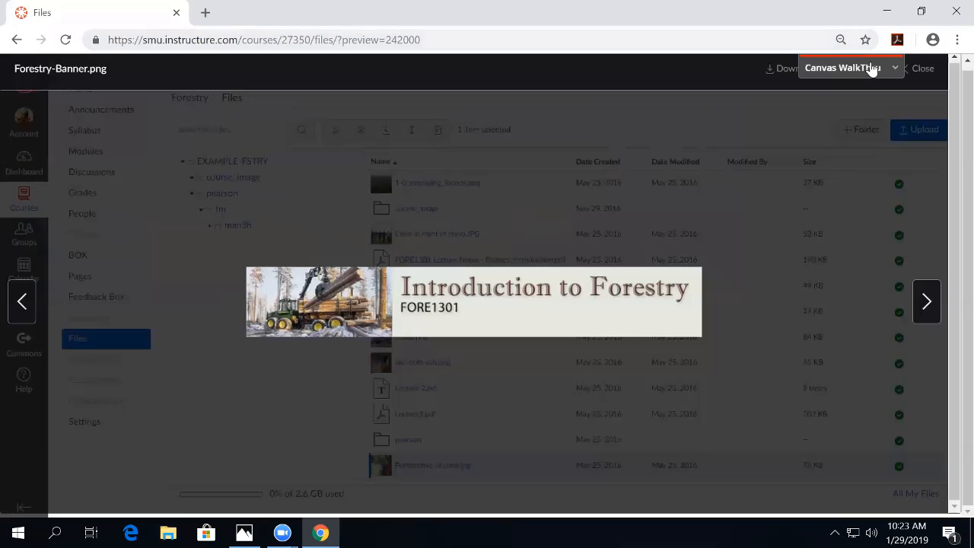
left_click(918, 69)
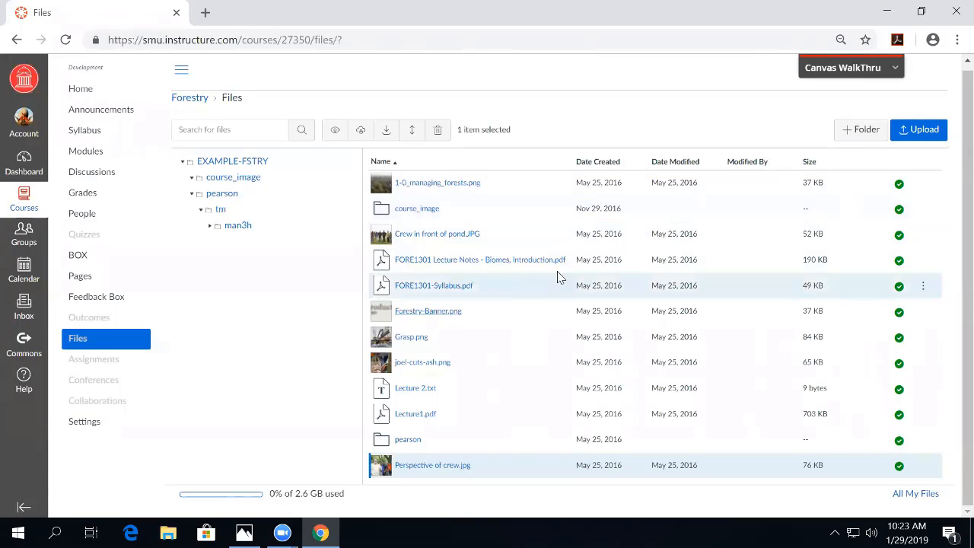
Select 1-0_managing_forests.png, the course_image folder, the FORE1301 lecture notes and FORE1301-Syllabus.pdf together
left_click(515, 190)
left_click(510, 284, "shift")
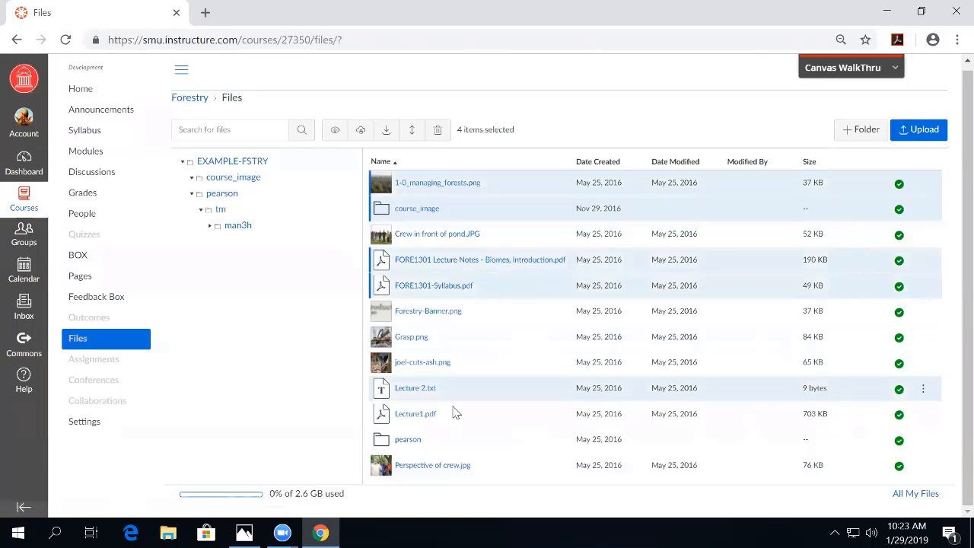
View the contents of the pearson folder and return to the EXAMPLE-FSTRY folder
left_click(443, 441)
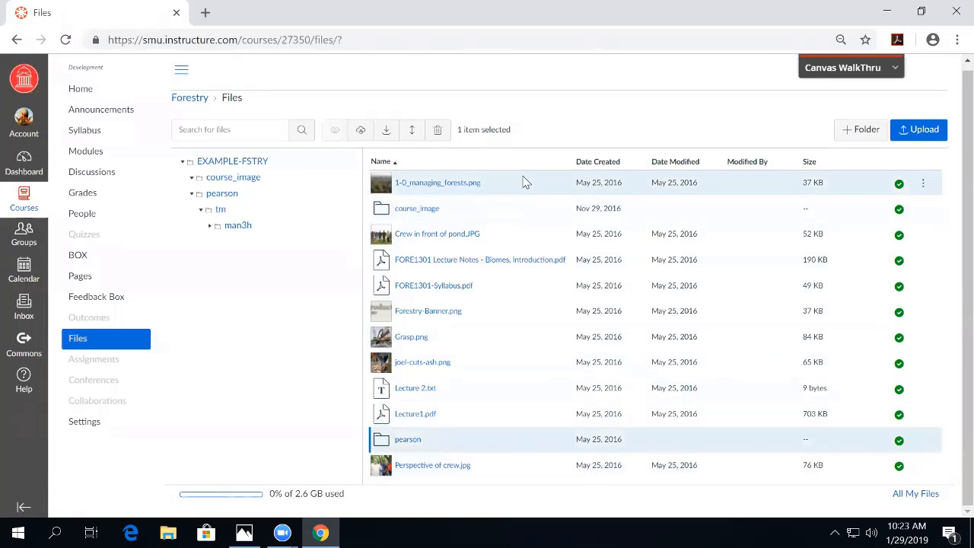
left_click(348, 198)
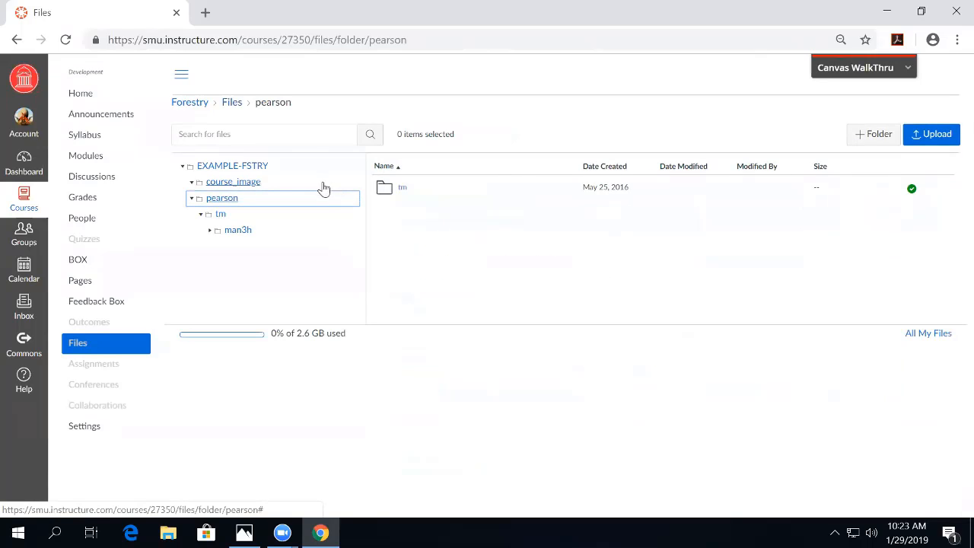
left_click(223, 166)
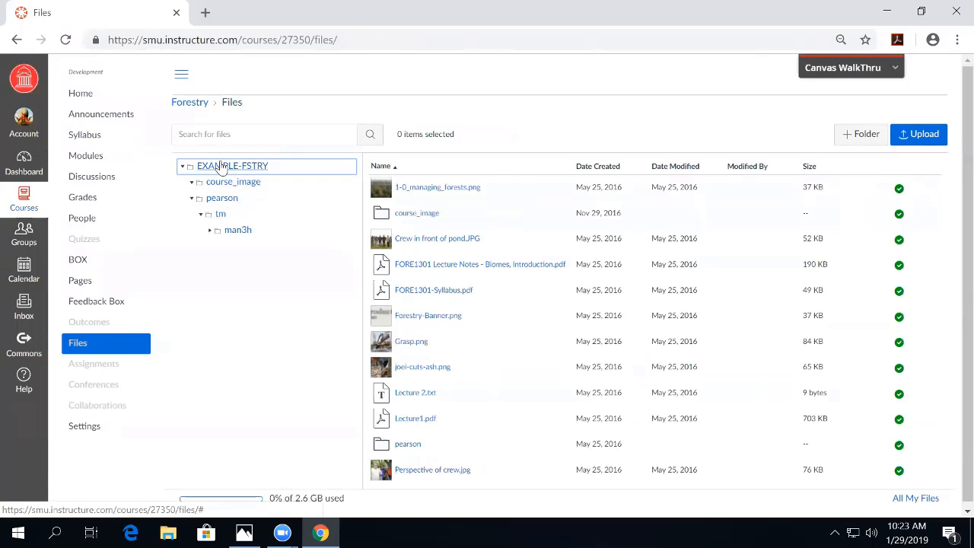
Review the available file actions for 1-0_managing_forests.png and dismiss them
left_click(923, 188)
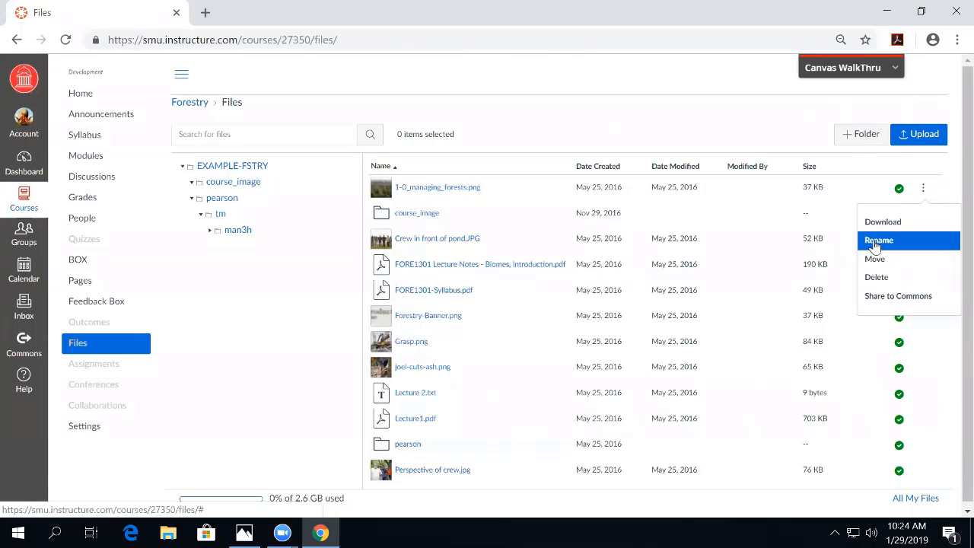
left_click(656, 104)
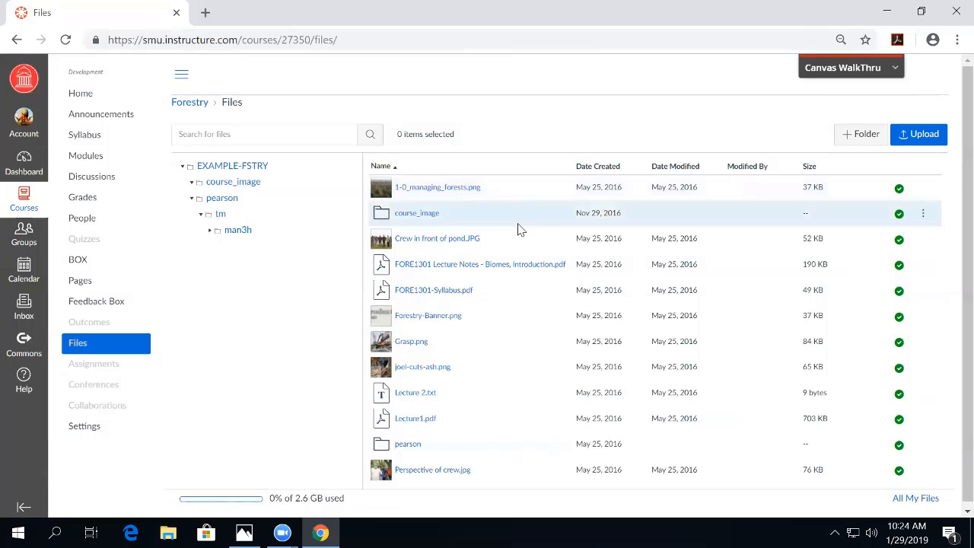
Select the FORE1301 lecture notes, review their access permission options and close them without saving changes
left_click_drag(522, 270, 647, 274)
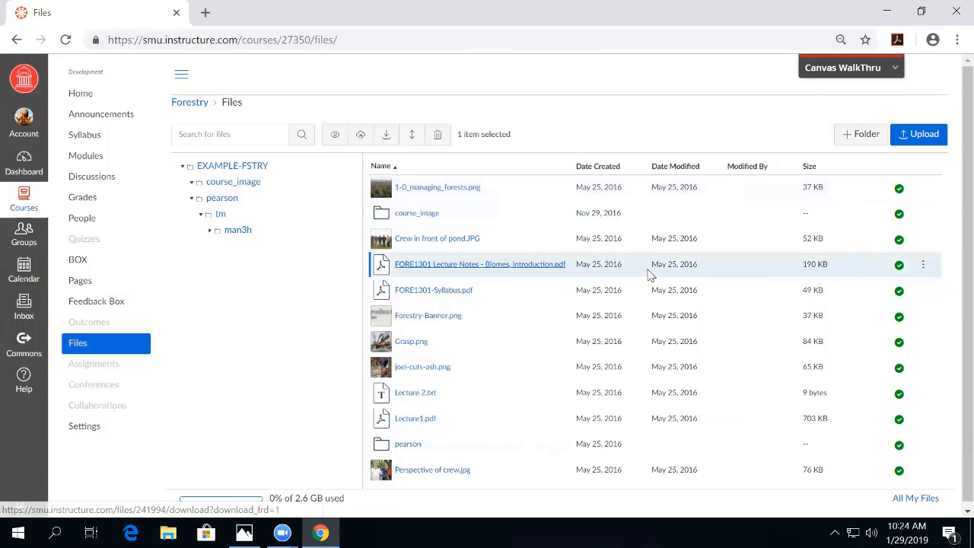
left_click(637, 263)
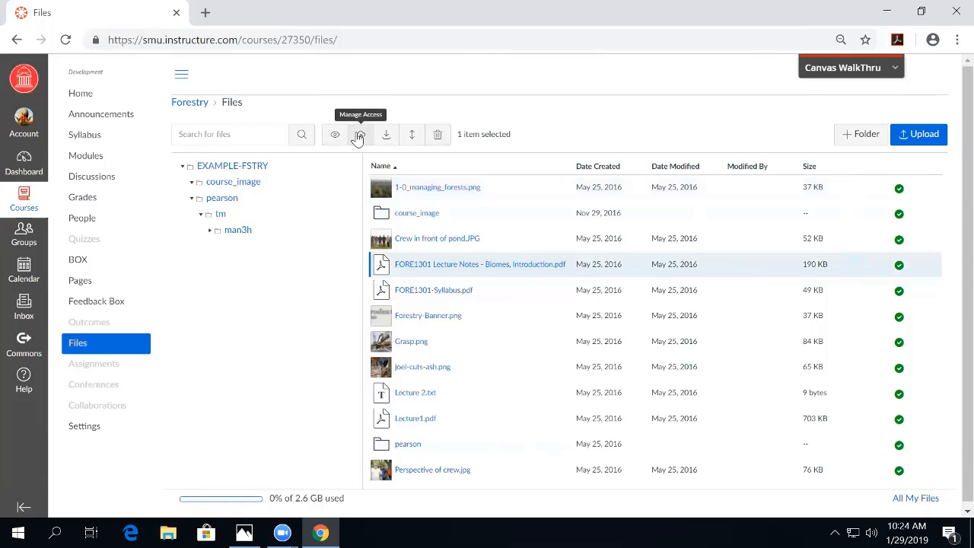
left_click(359, 135)
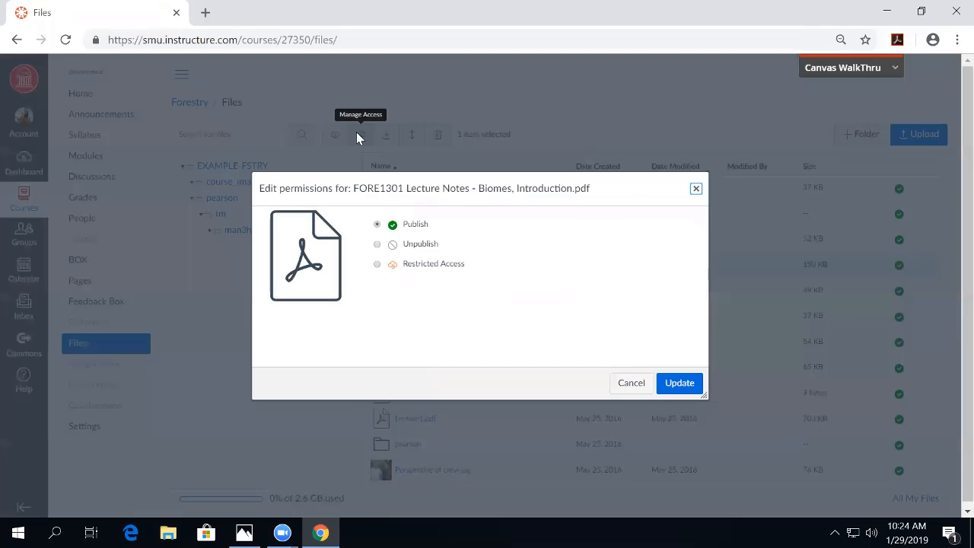
left_click(696, 190)
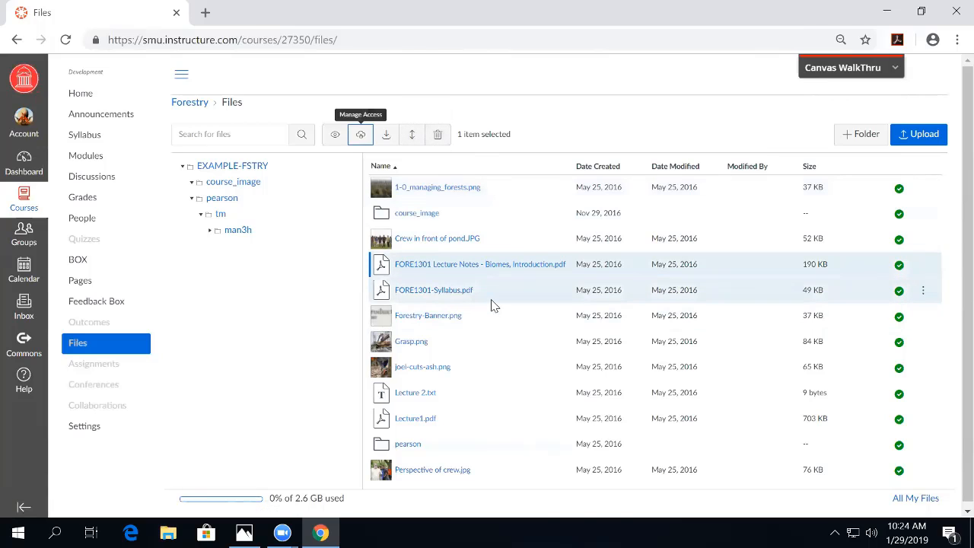
Add FORE1301-Syllabus.pdf, Lecture 2.txt and Lecture1.pdf to the selected lecture notes
left_click(516, 296, "ctrl")
left_click(499, 394, "ctrl")
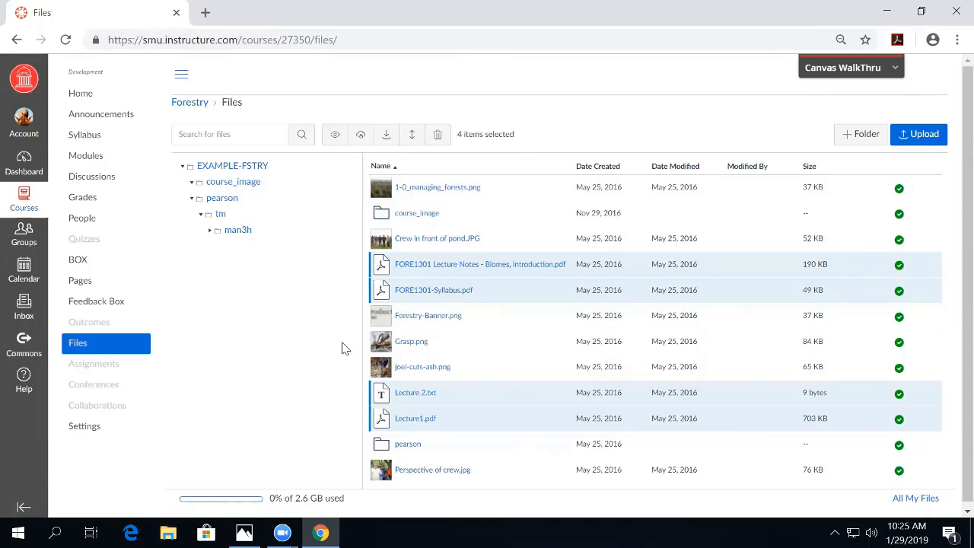
Select only the course_image folder in EXAMPLE-FSTRY and shrink the browser window to expose the desktop
left_click(269, 165)
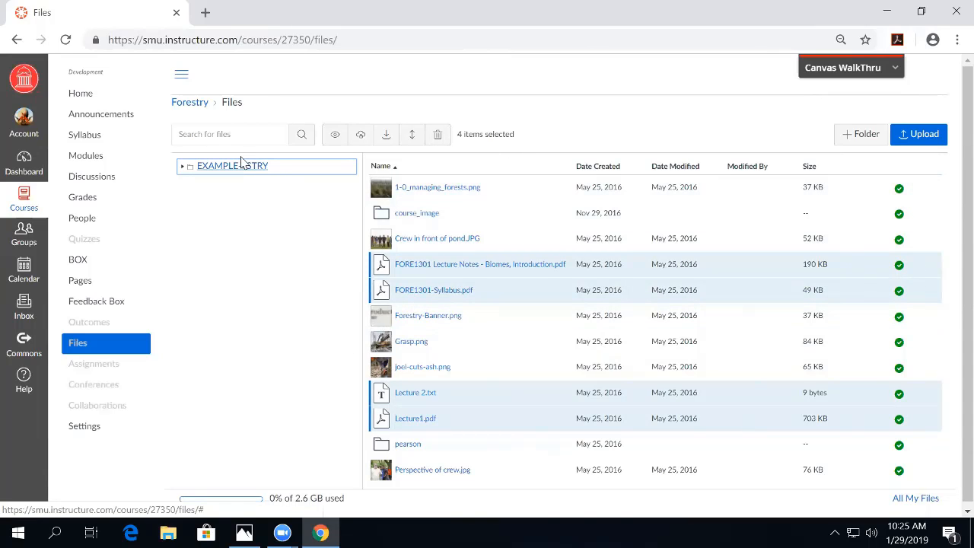
left_click(238, 166)
left_click(513, 222)
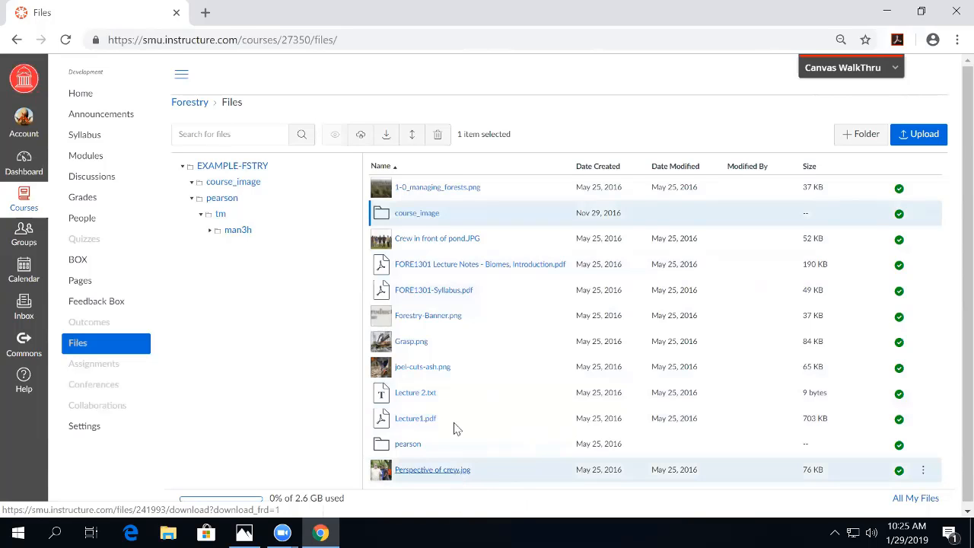
left_click(920, 12)
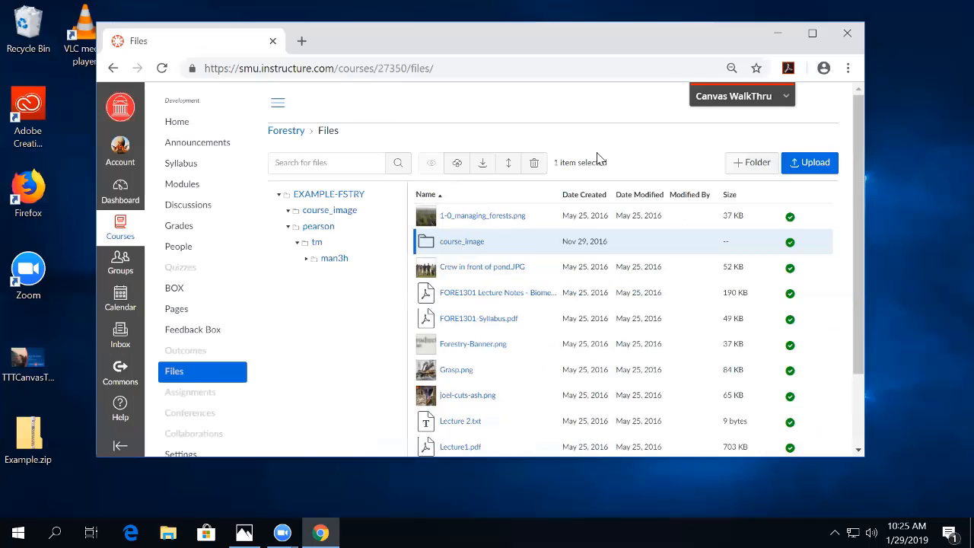
left_click(34, 440)
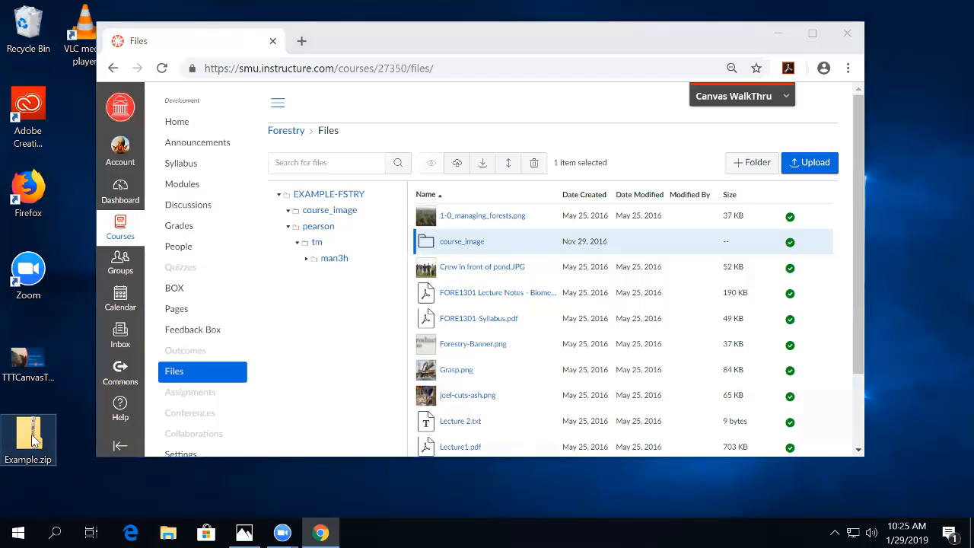
left_click_drag(34, 438, 482, 293)
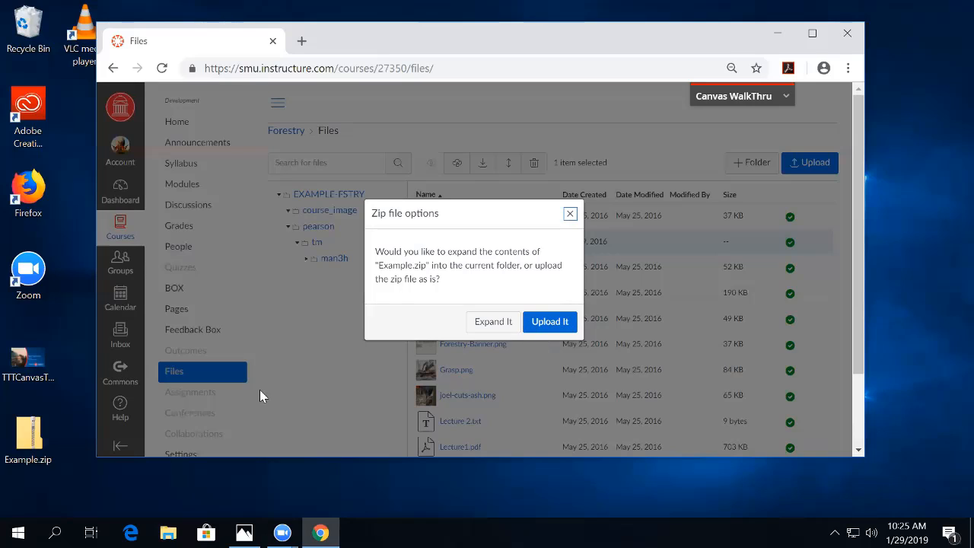
left_click(570, 213)
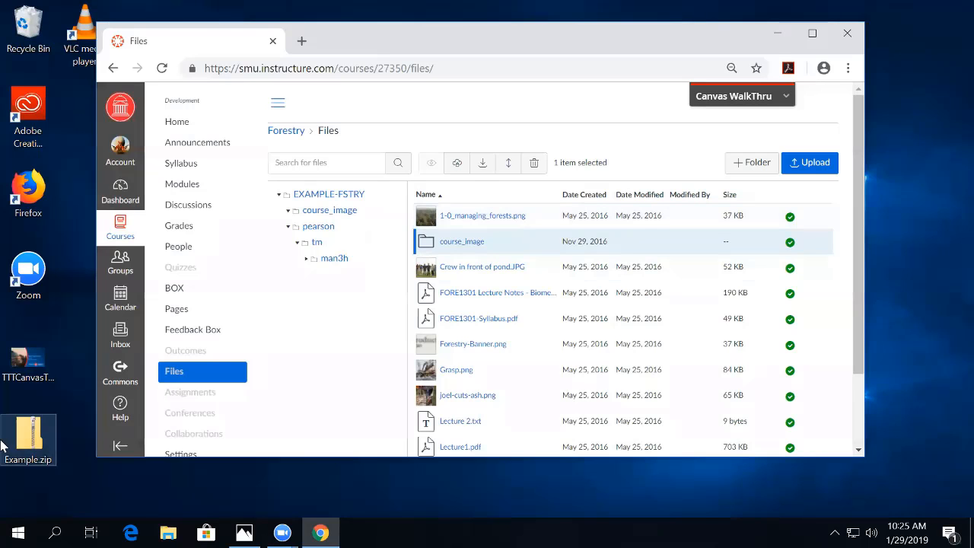
Inspect the contents of Example.zip in File Explorer, including its Example and Another Example folders, and close the window
double_click(27, 438)
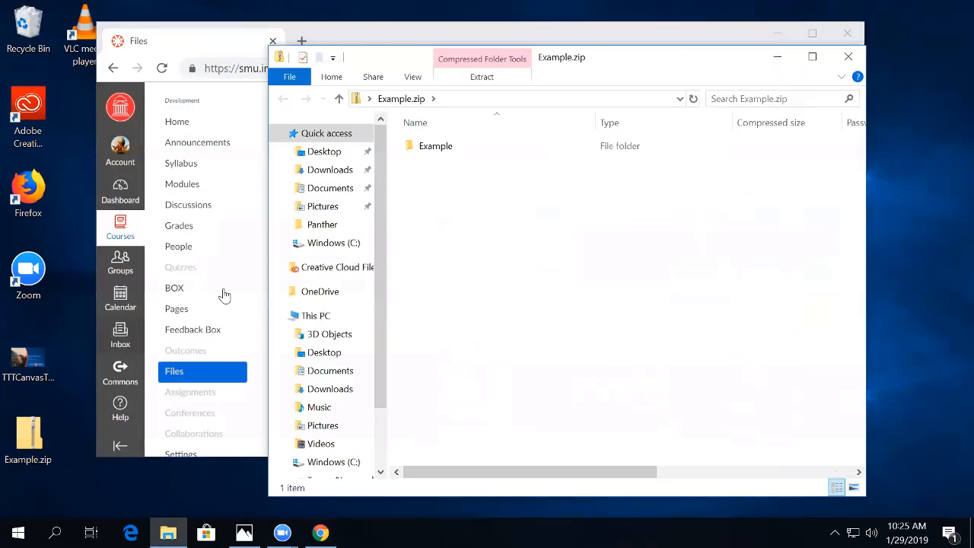
double_click(441, 146)
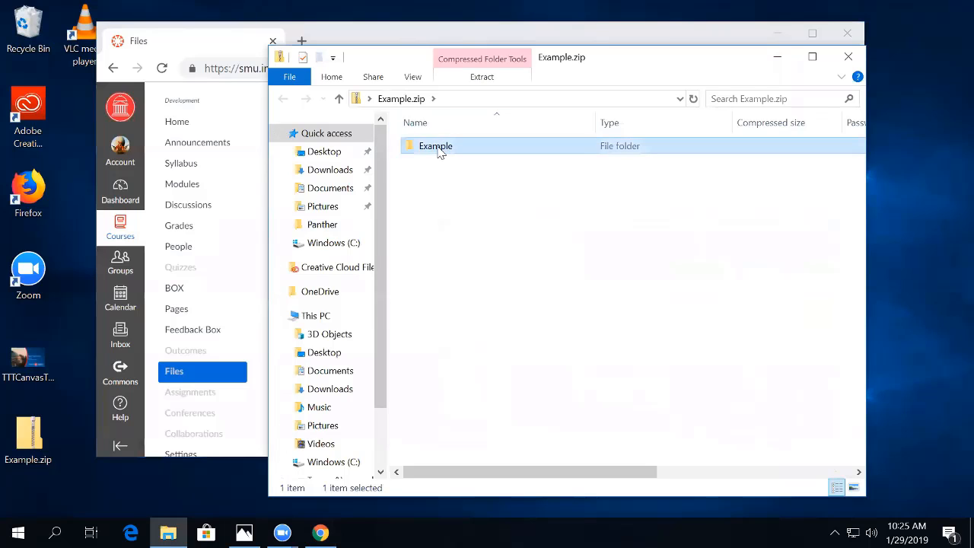
double_click(441, 147)
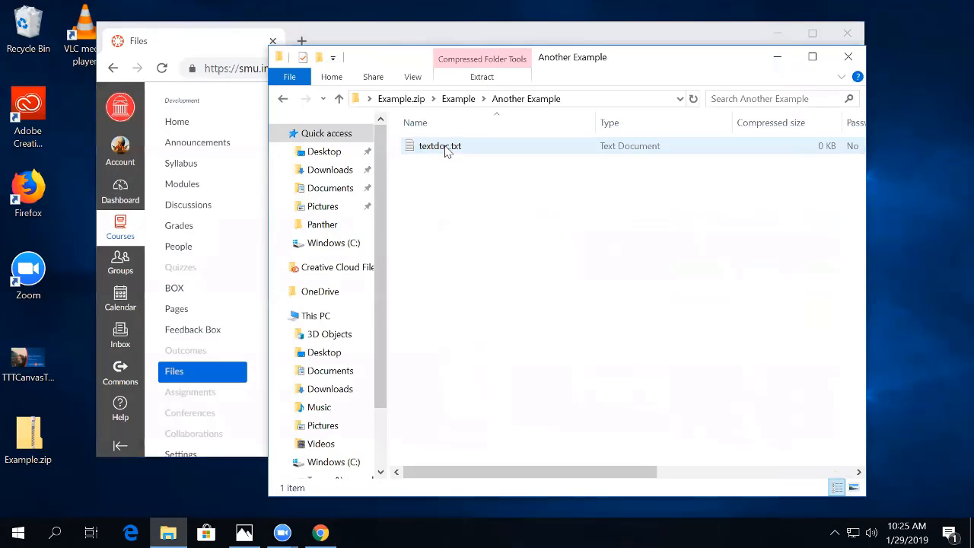
left_click(458, 99)
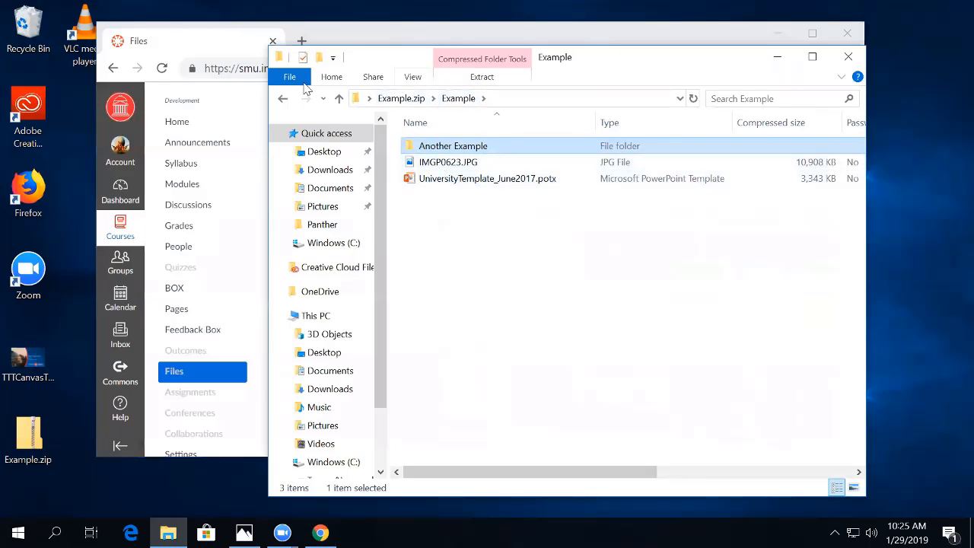
left_click(848, 56)
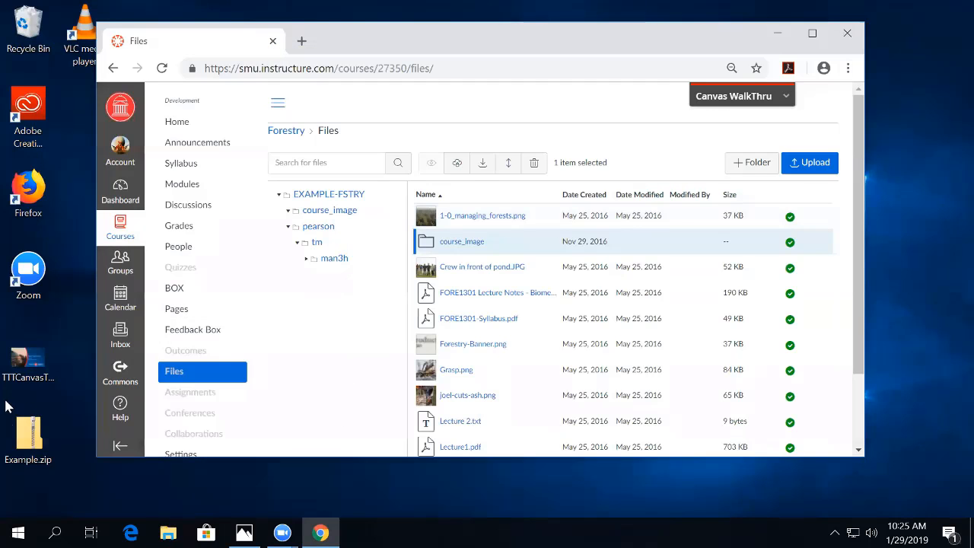
Upload Example.zip from the desktop into the EXAMPLE-FSTRY folder, expanding its contents
left_click_drag(20, 444, 537, 259)
left_click(494, 322)
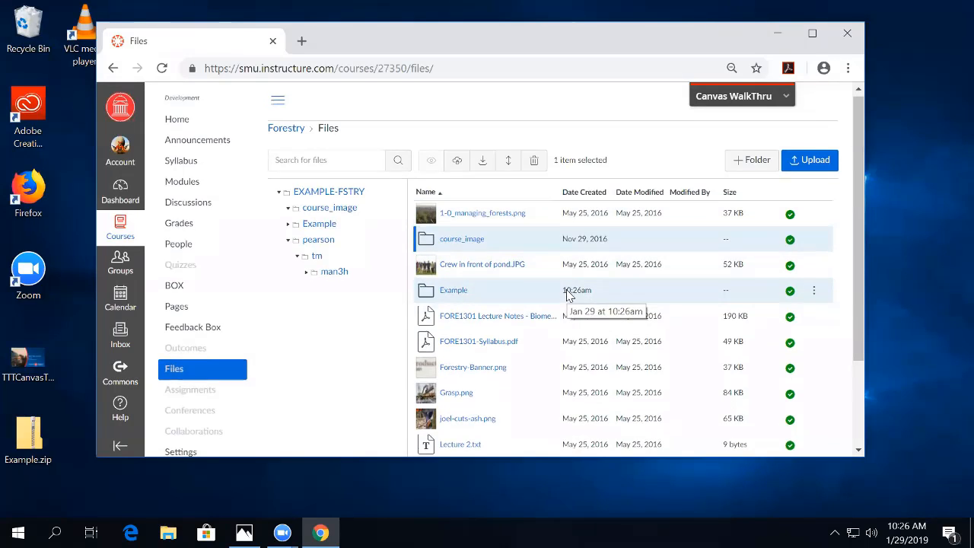
Examine the uploaded Example folder and its Another Example subfolder, and return to the EXAMPLE-FSTRY folder
scroll(571, 295, "down", 3)
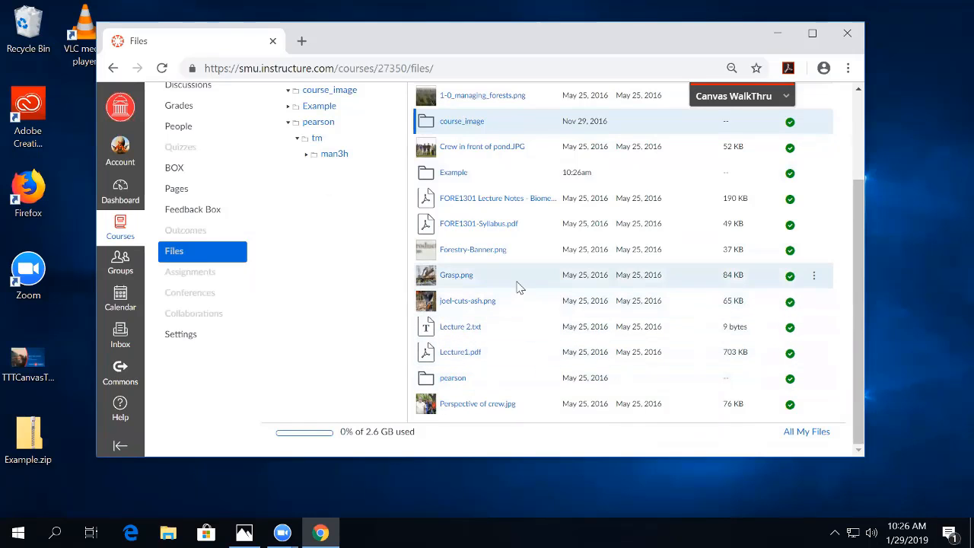
left_click(460, 172)
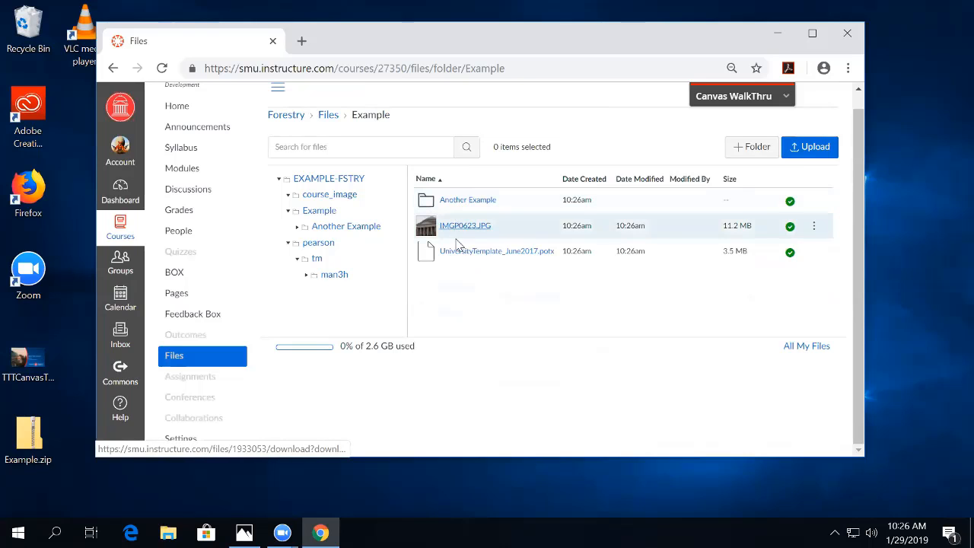
left_click(351, 227)
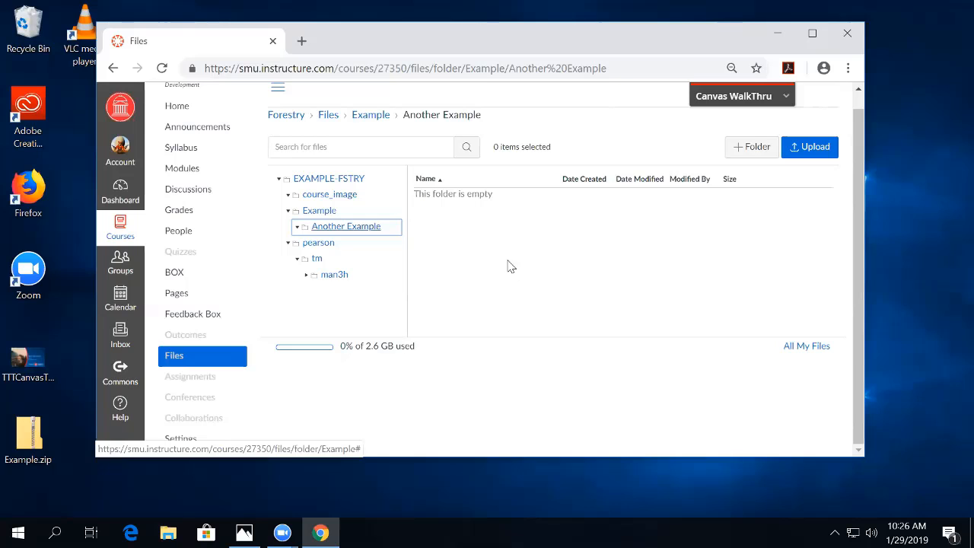
left_click(331, 180)
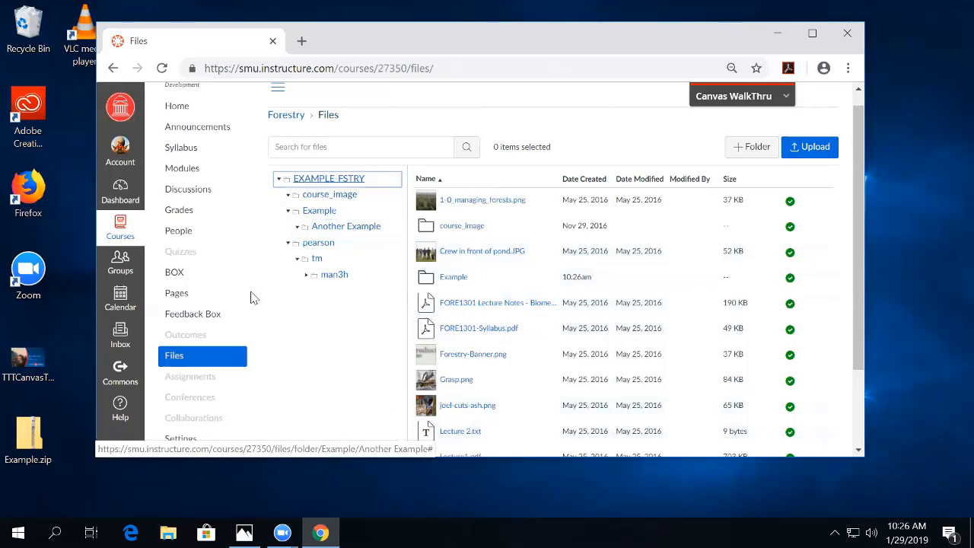
Open the course's BOX tool and complete its security check by moving the white cloud into the dark cloud
left_click(180, 280)
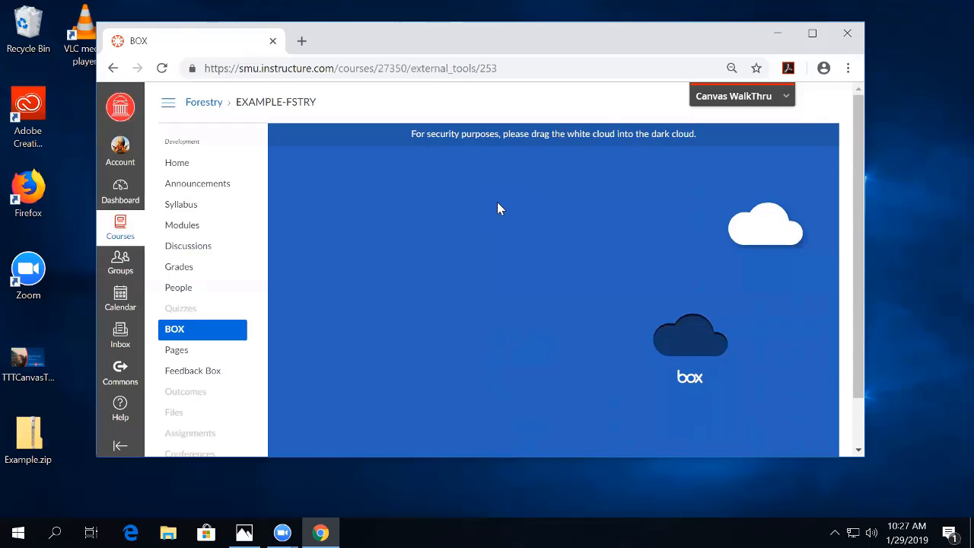
left_click_drag(750, 210, 687, 332)
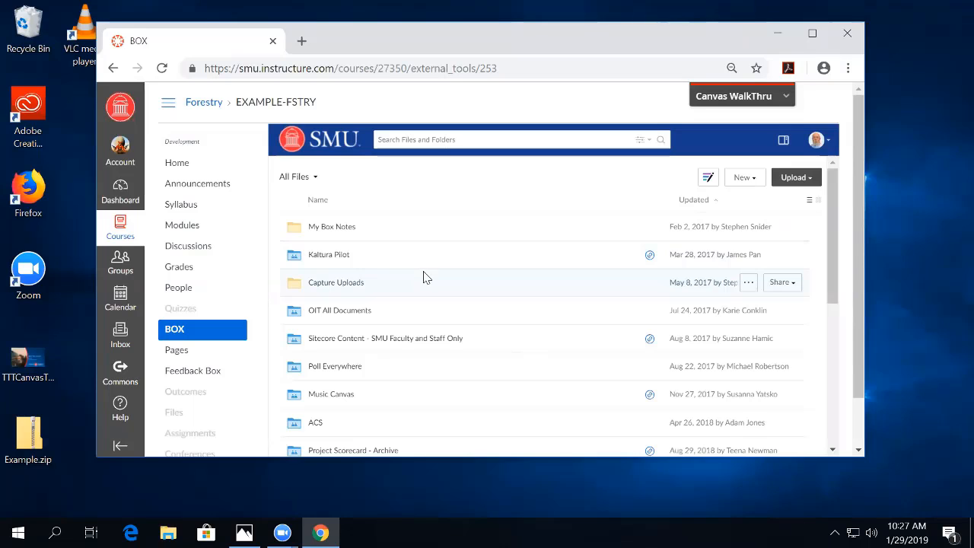
Open the My Boxes folder from the Box file list and look through its folders
left_click(789, 293)
left_click(537, 212)
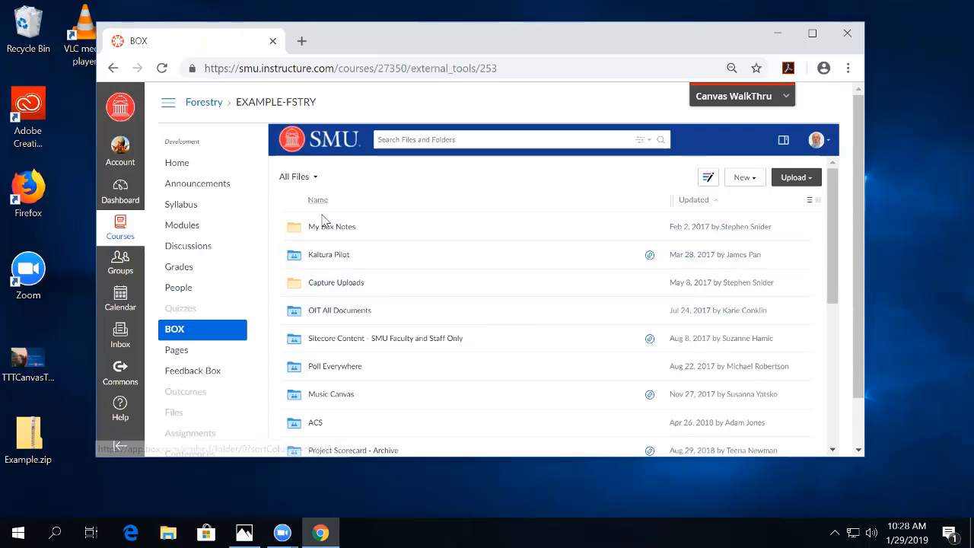
scroll(344, 308, "down", 5)
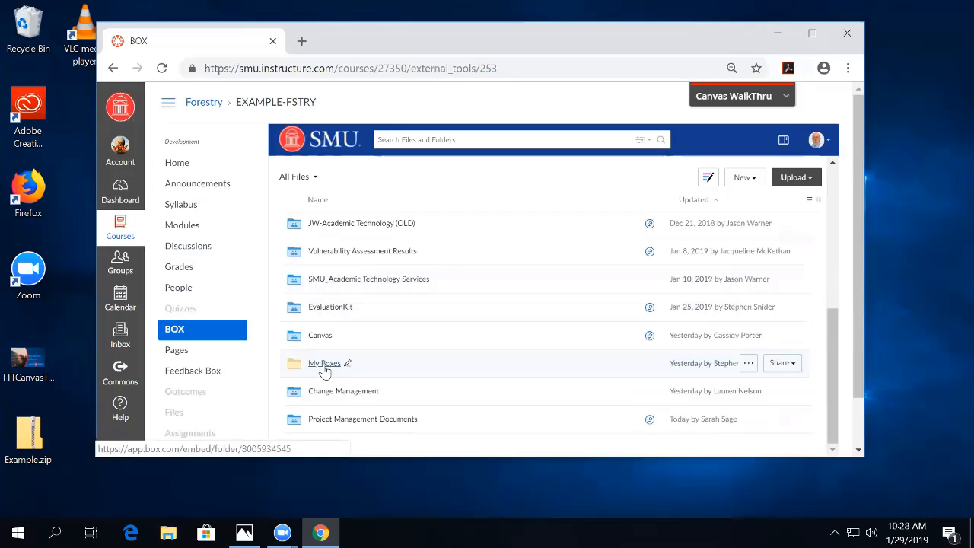
left_click(323, 364)
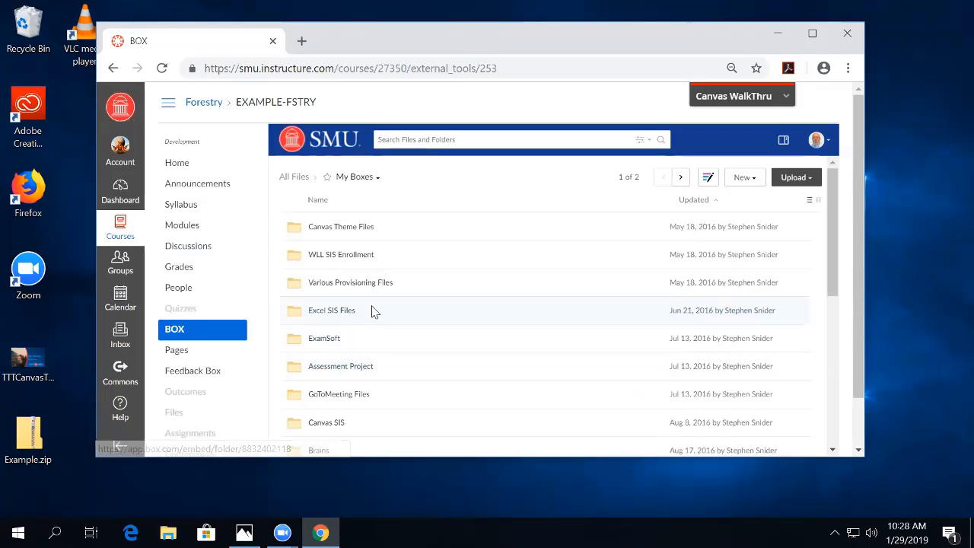
left_click(340, 283)
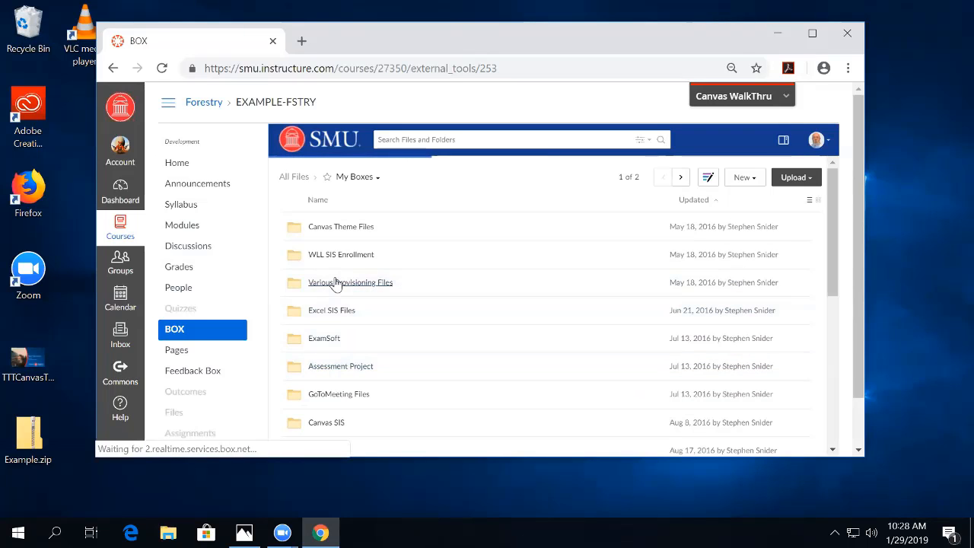
left_click(340, 177)
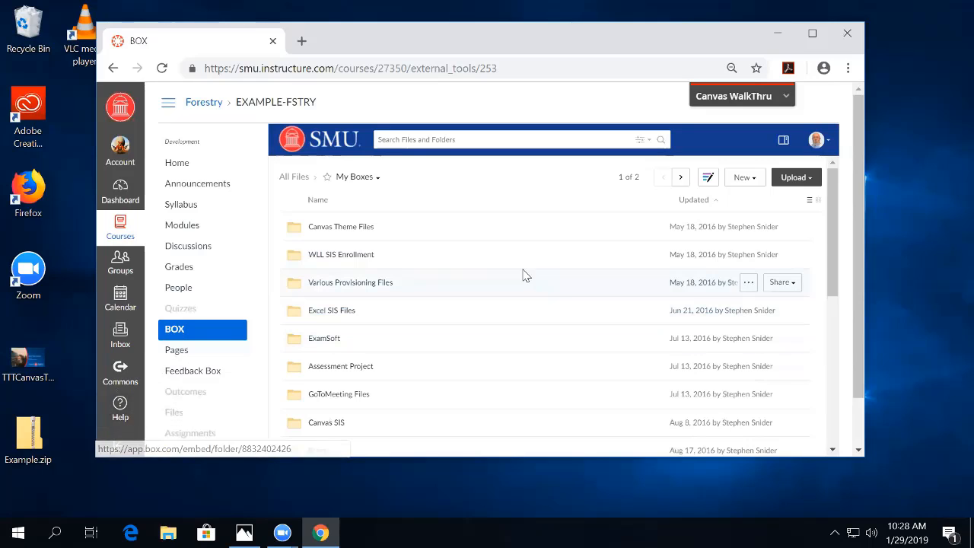
Open the Canvas Theme Files folder and examine the files stored in it
left_click(371, 230)
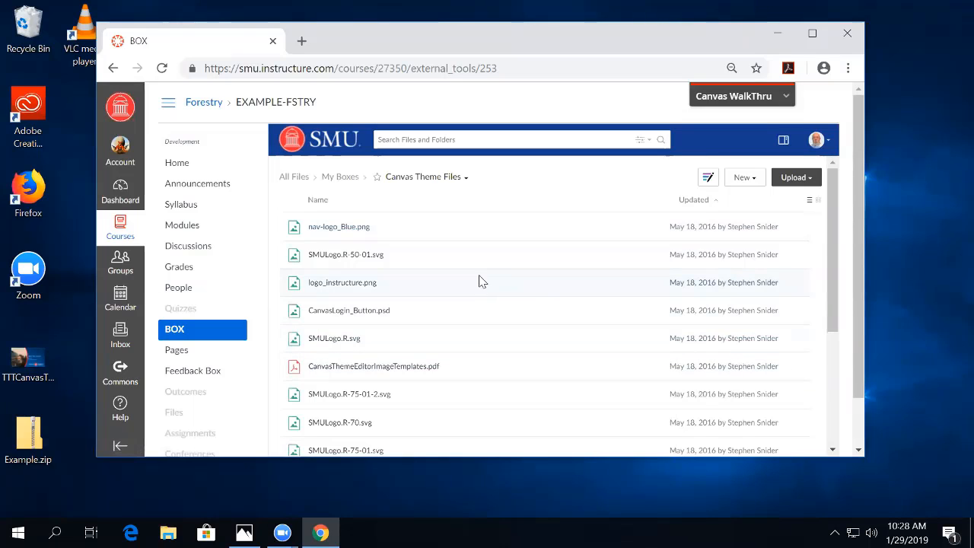
scroll(468, 265, "down", 5)
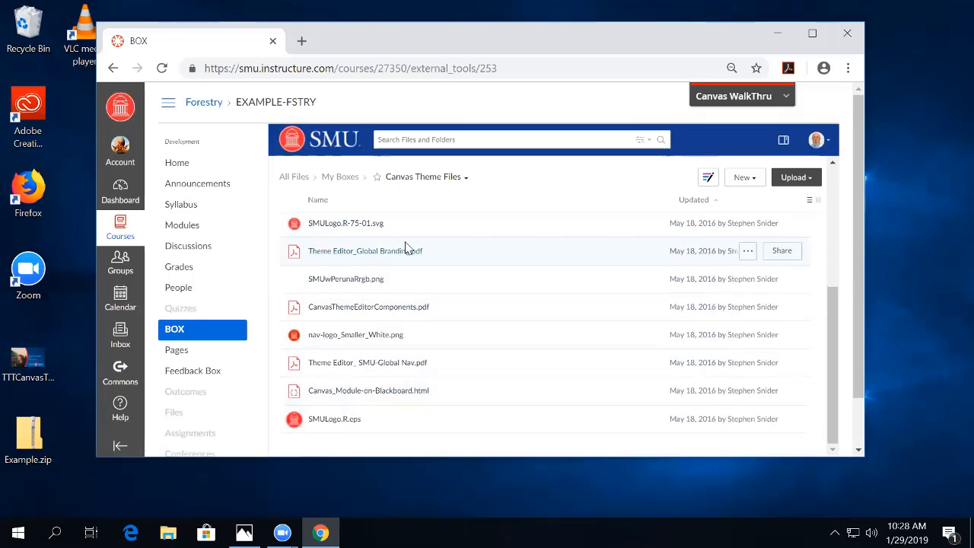
scroll(451, 305, "up", 3)
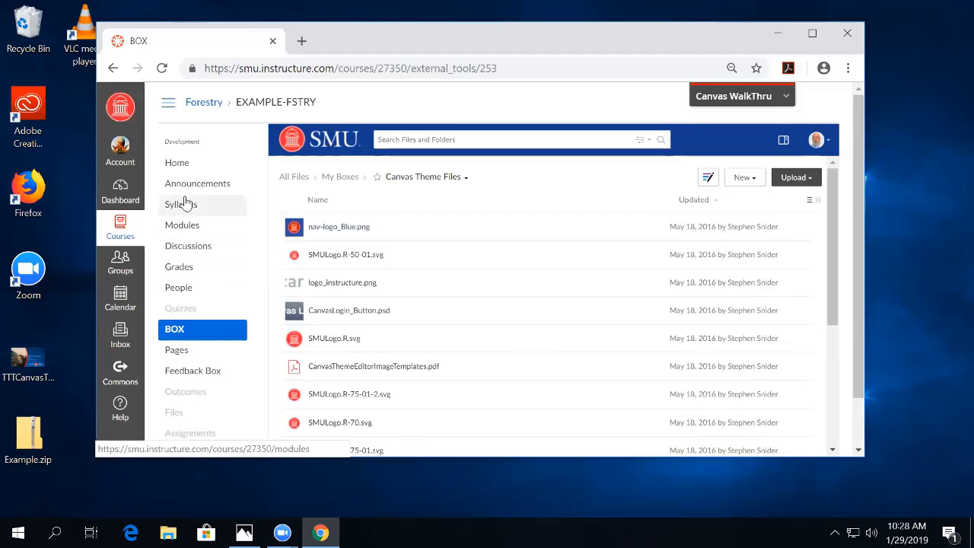
Start adding a BOX external tool item to the General Information module and open the Box file picker
left_click(180, 226)
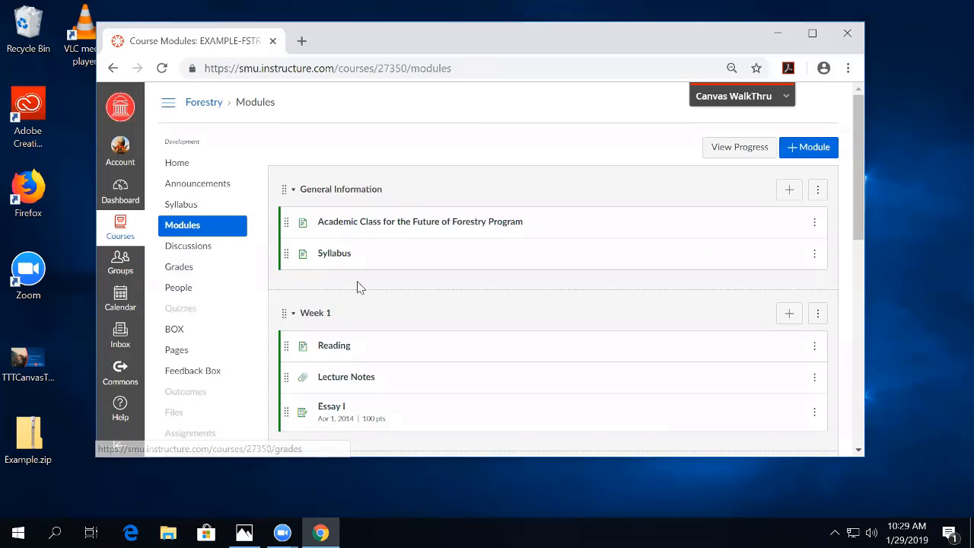
left_click(789, 192)
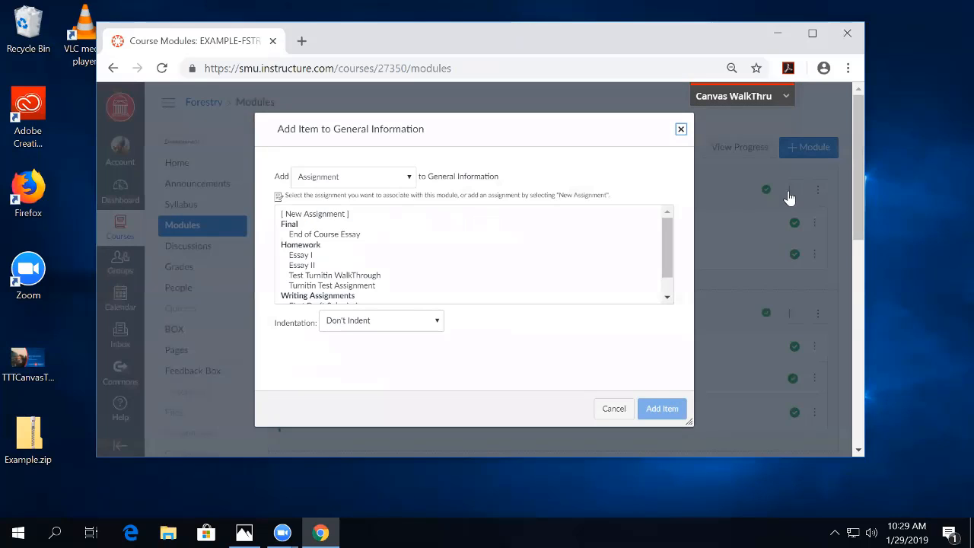
left_click(339, 178)
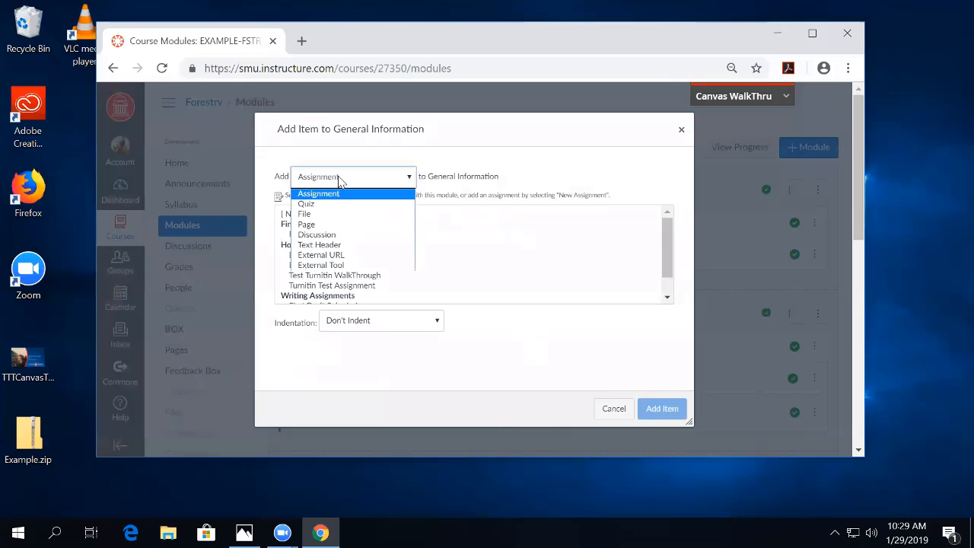
left_click(367, 270)
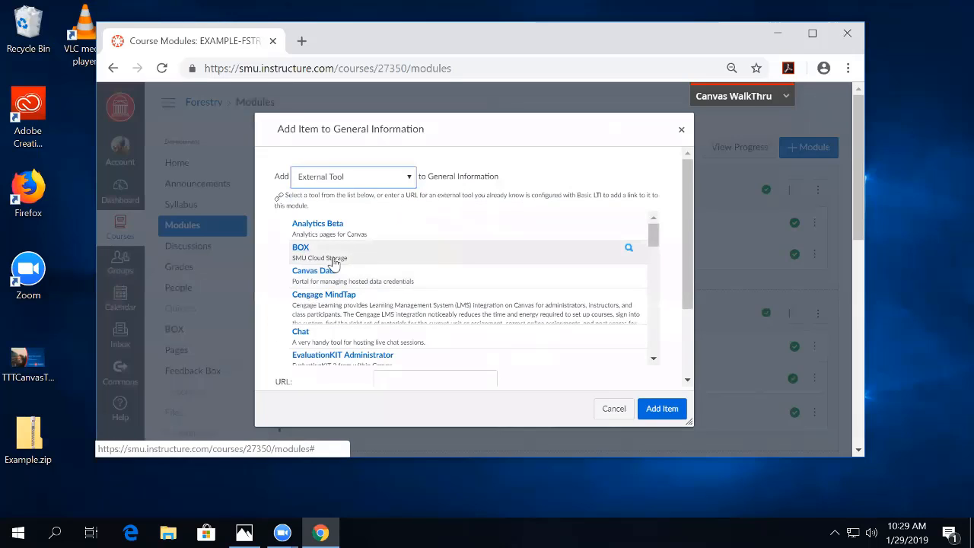
left_click(301, 247)
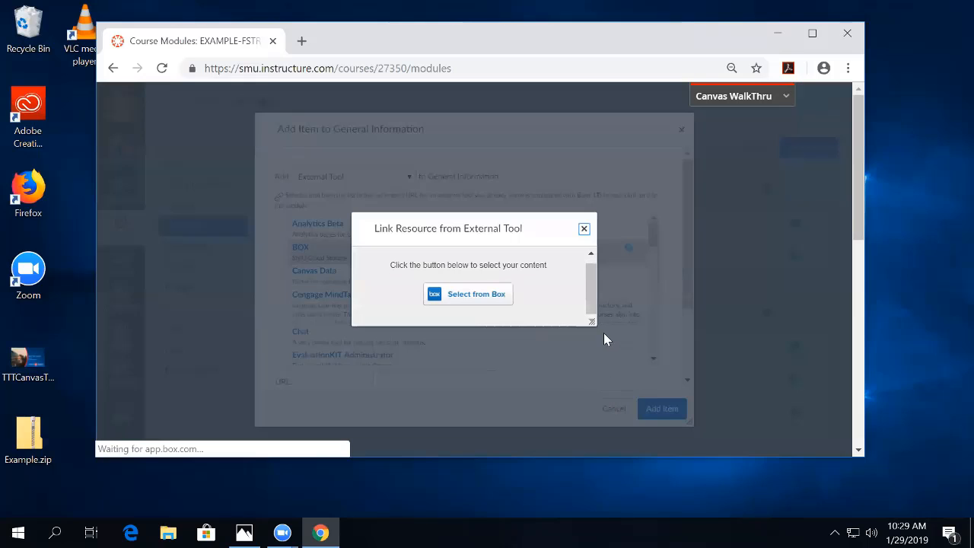
left_click(460, 296)
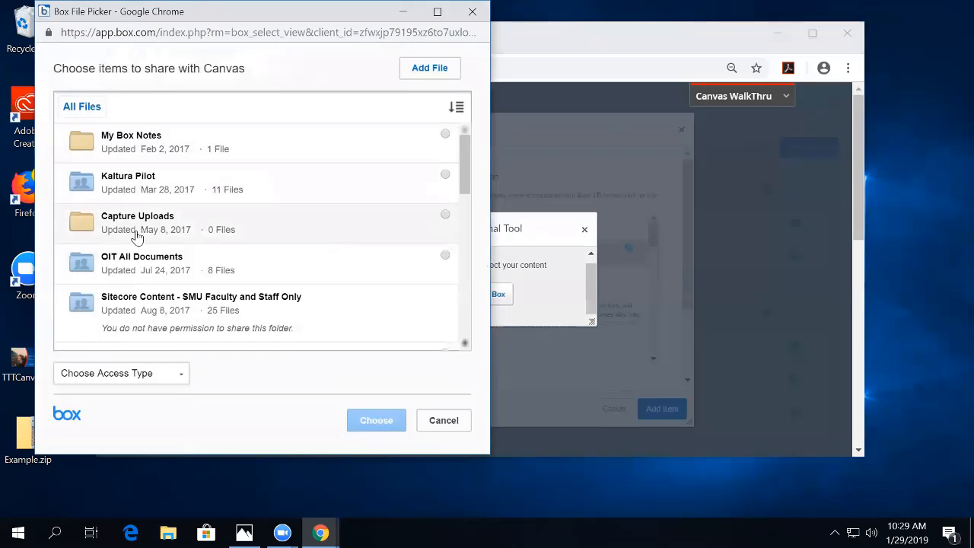
Choose LTI Tool Builder - LibApps.pdf from the My Boxes folder as the file to share with Canvas
scroll(145, 267, "down", 10)
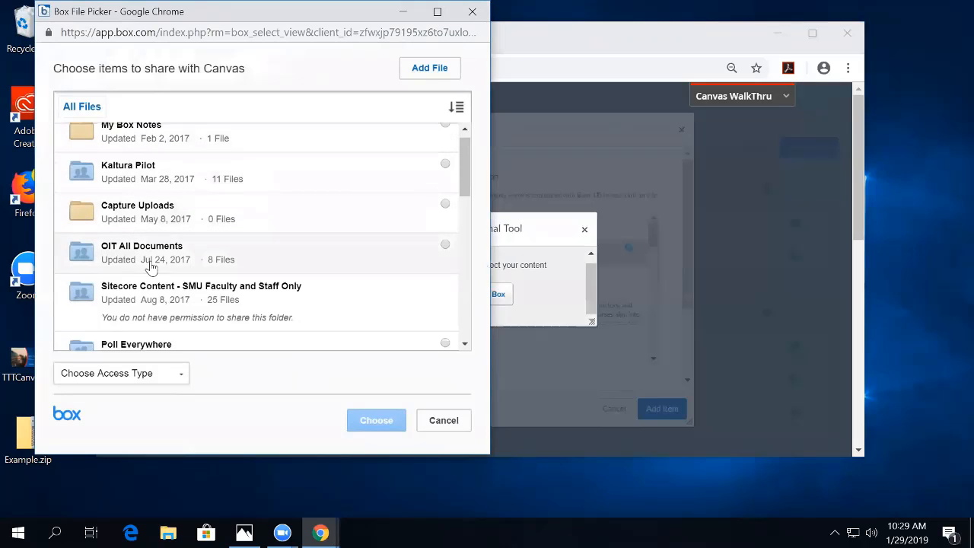
scroll(151, 265, "down", 2)
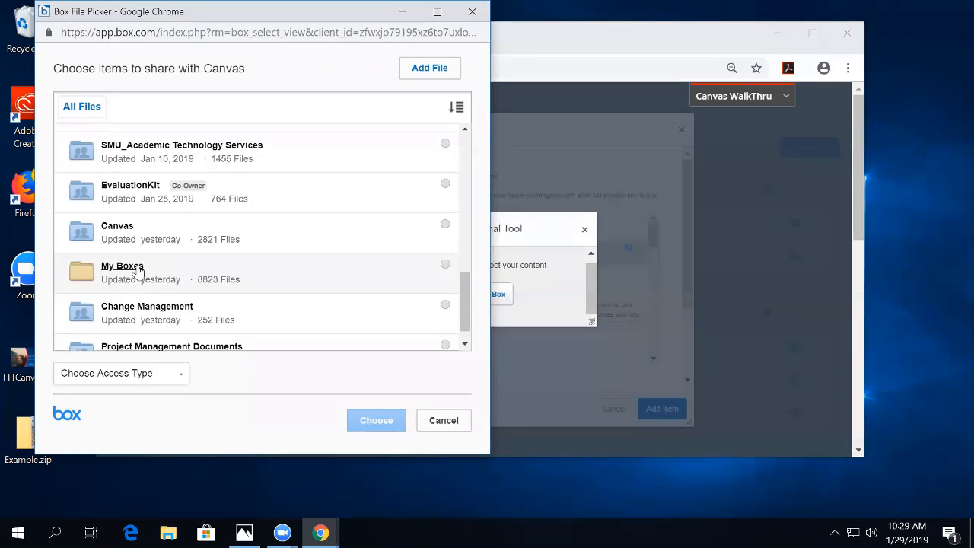
left_click(137, 270)
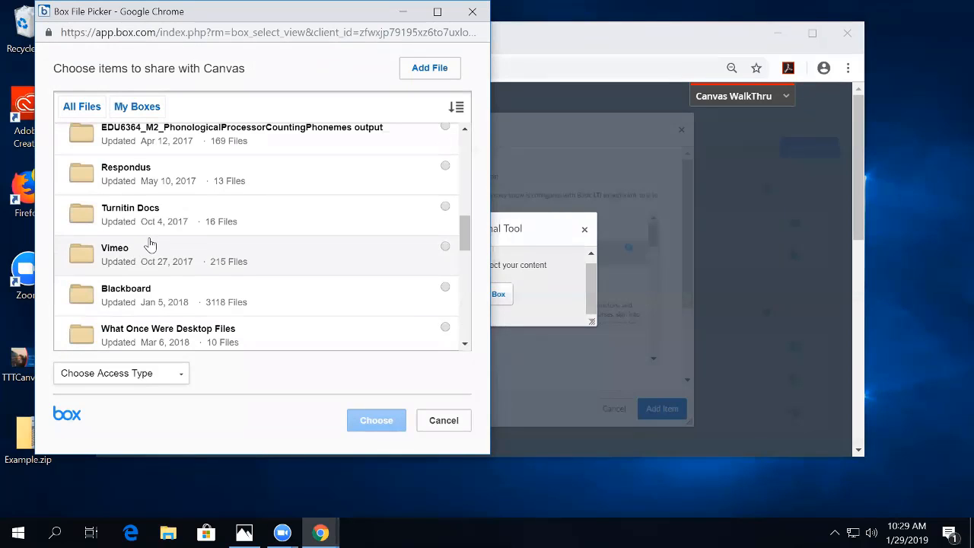
scroll(148, 242, "down", 4)
scroll(145, 236, "down", 3)
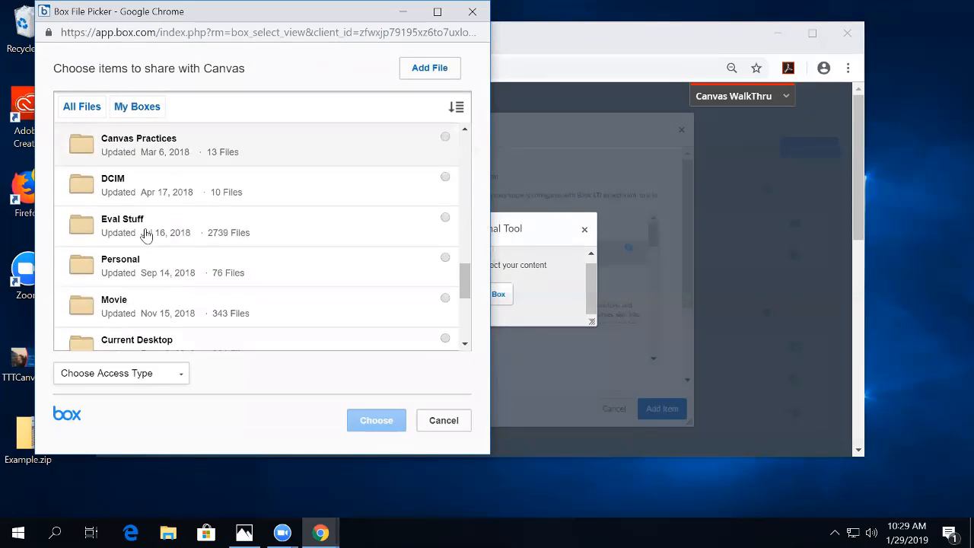
scroll(134, 212, "down", 2)
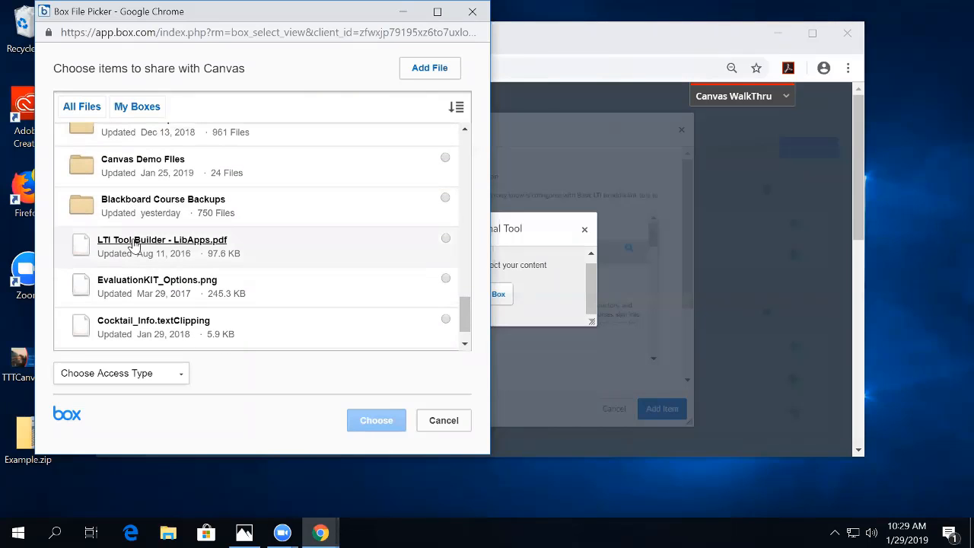
left_click(445, 239)
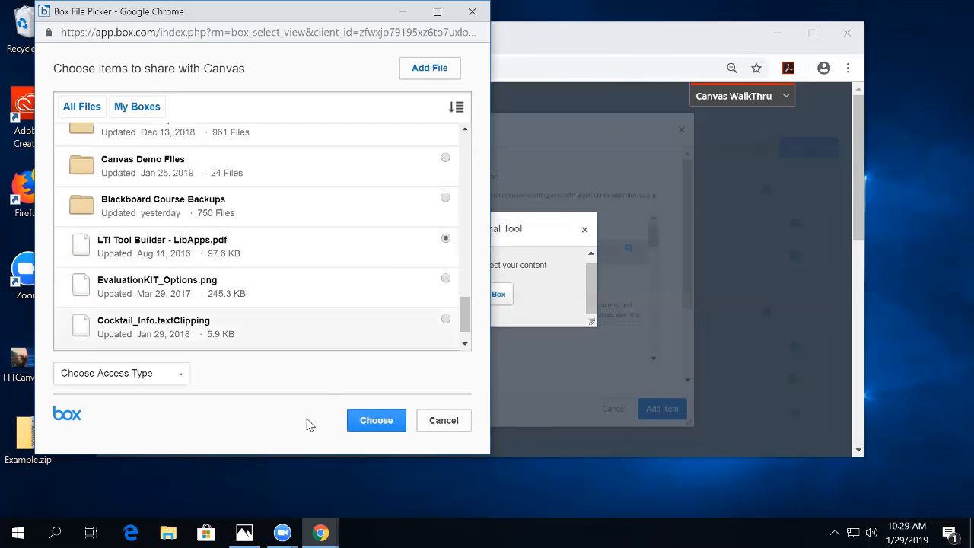
left_click(378, 425)
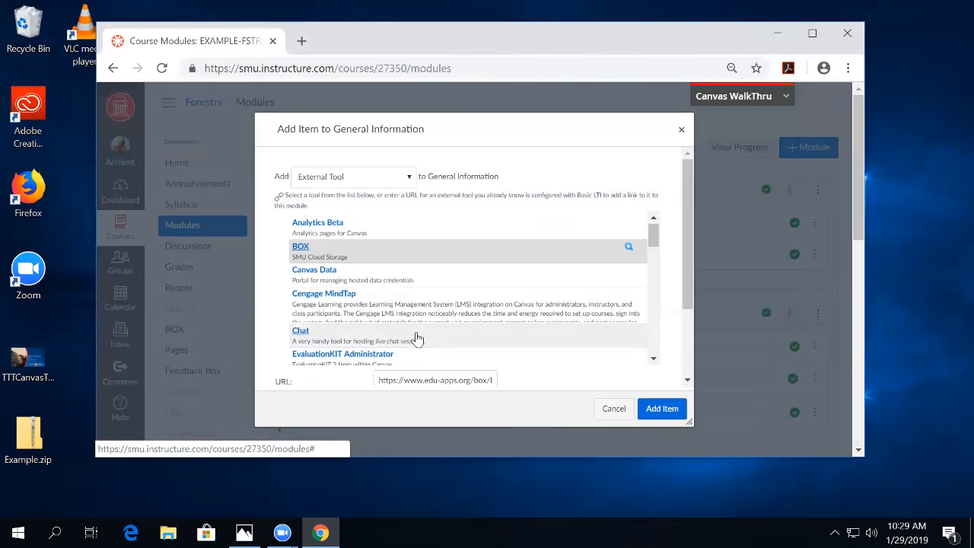
Add the chosen Box file to the General Information module and publish it
scroll(417, 338, "down", 3)
left_click(661, 409)
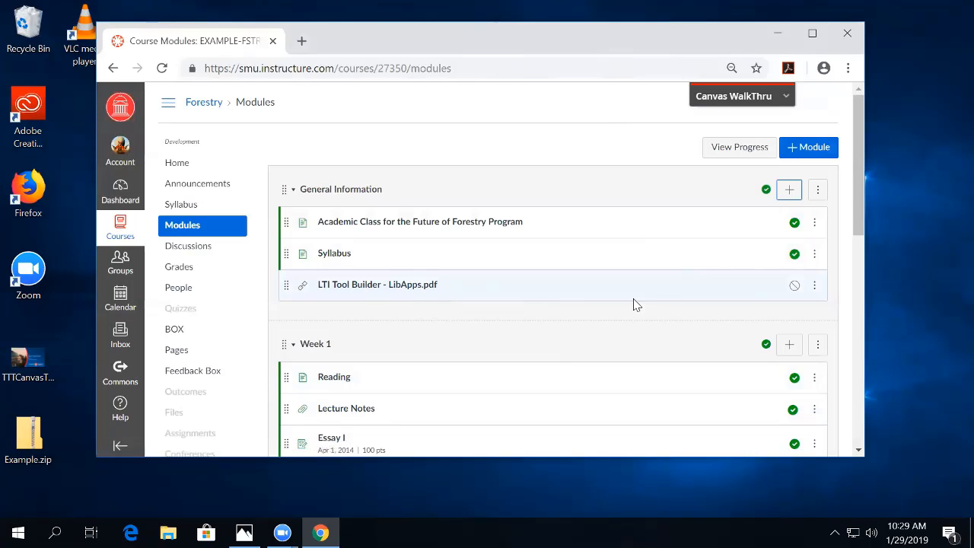
left_click(794, 286)
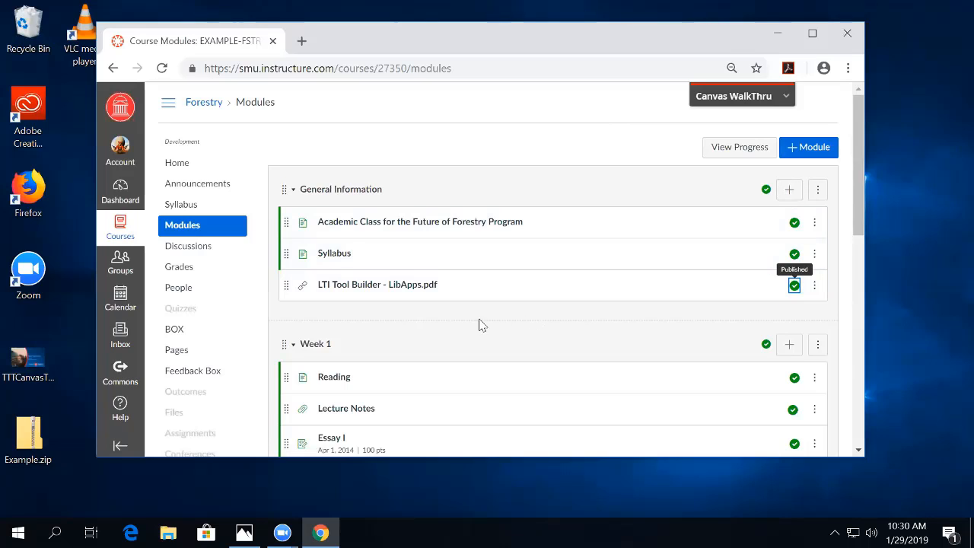
Remove LTI Tool Builder - LibApps.pdf from the General Information module and dismiss the deletion notice
left_click(815, 287)
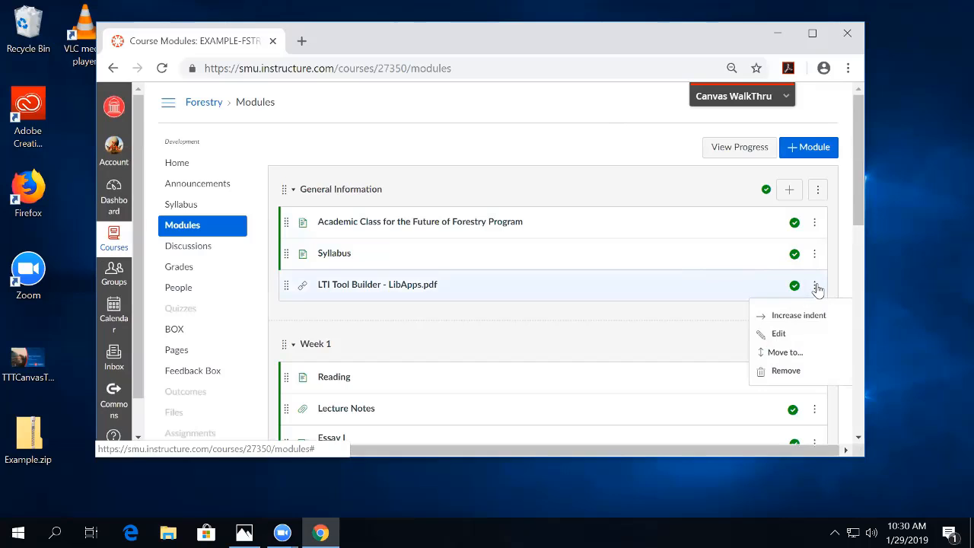
left_click(776, 370)
left_click(560, 149)
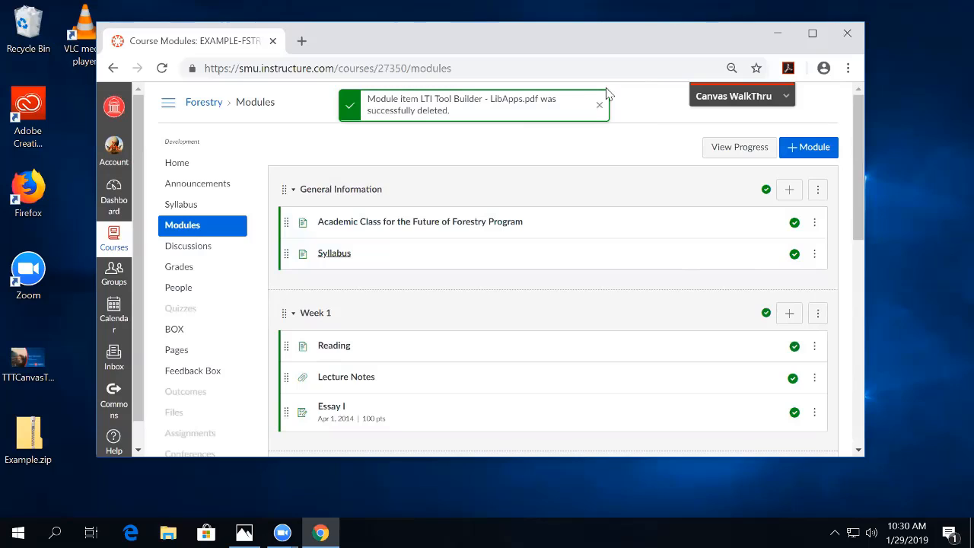
left_click(601, 111)
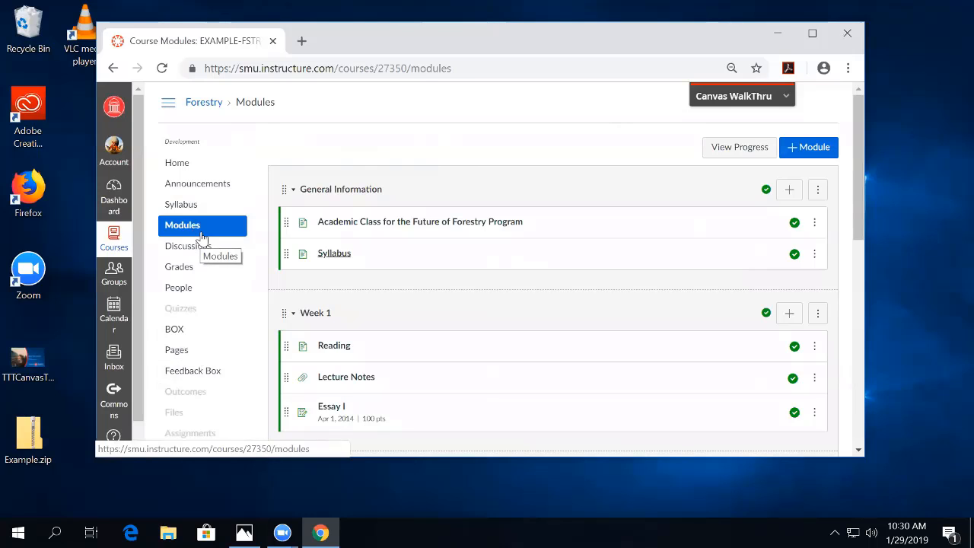
Create a new assignment in the course and name it TII
scroll(206, 279, "down", 3)
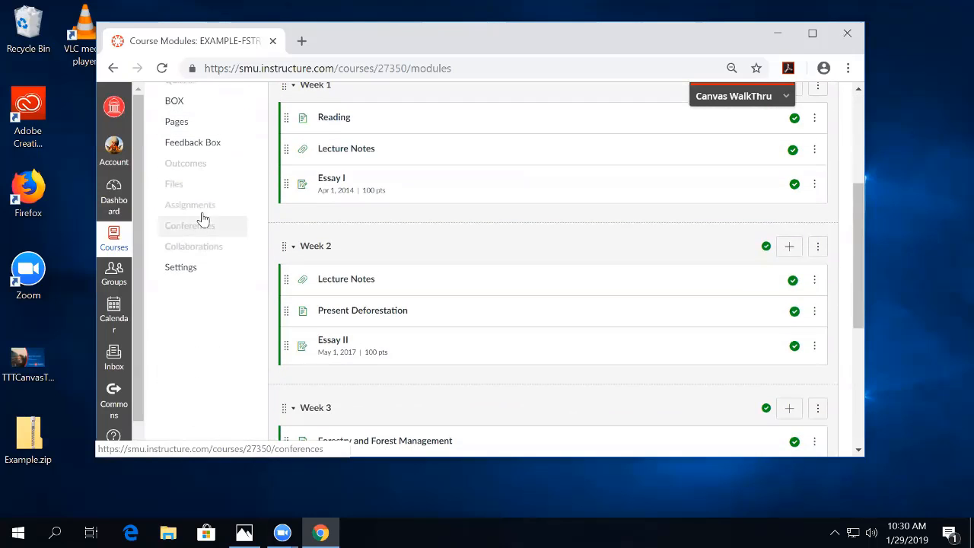
left_click(202, 213)
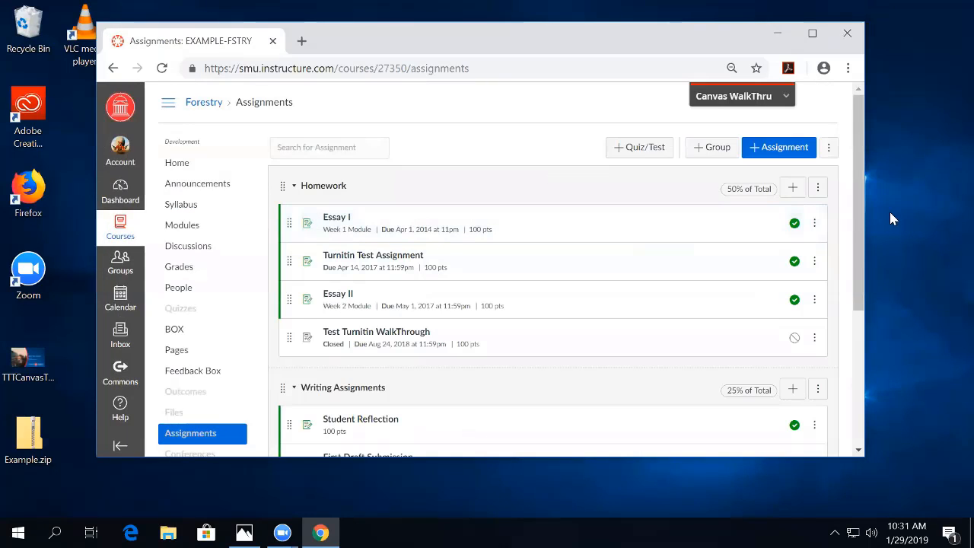
left_click(776, 149)
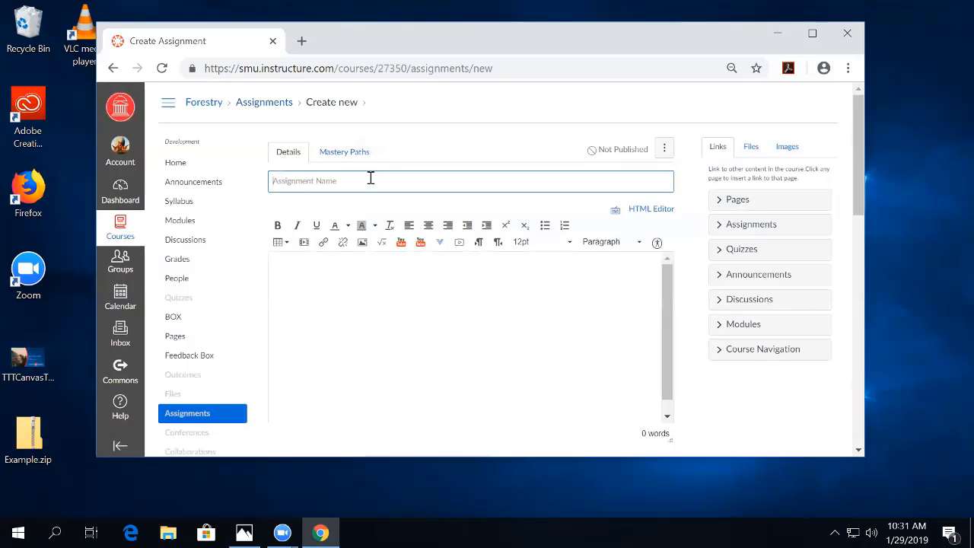
type("TI")
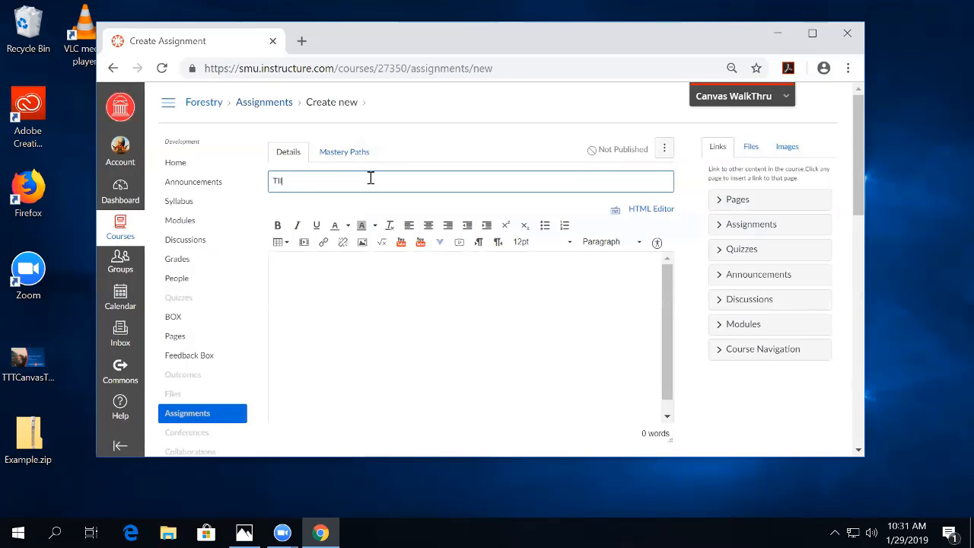
left_click(426, 307)
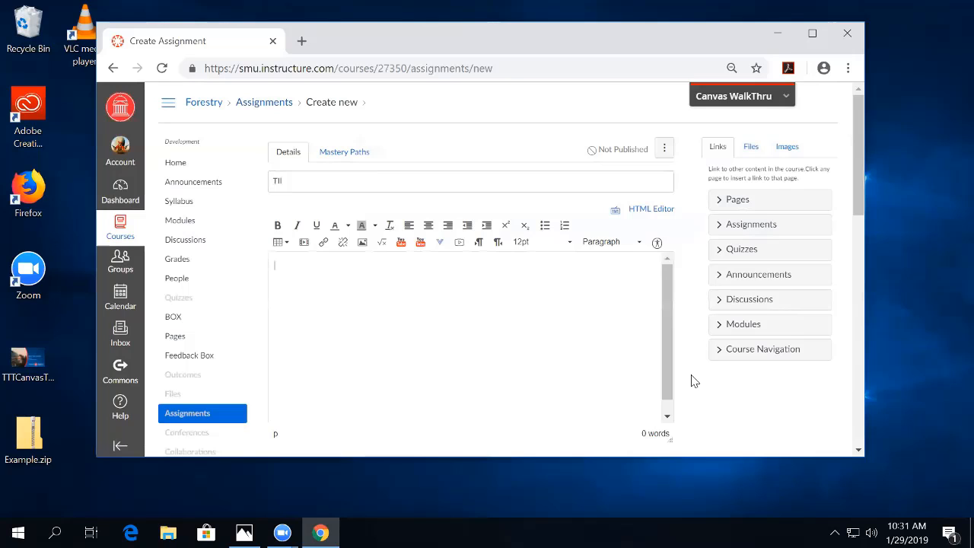
Set the assignment's points to 100 and allow file uploads as its online submission type
scroll(694, 381, "down", 2)
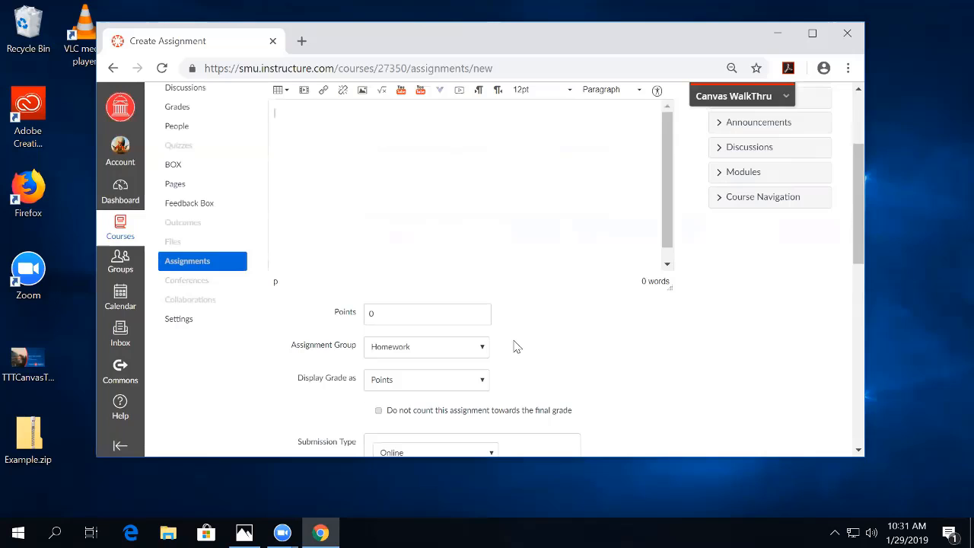
left_click(369, 313)
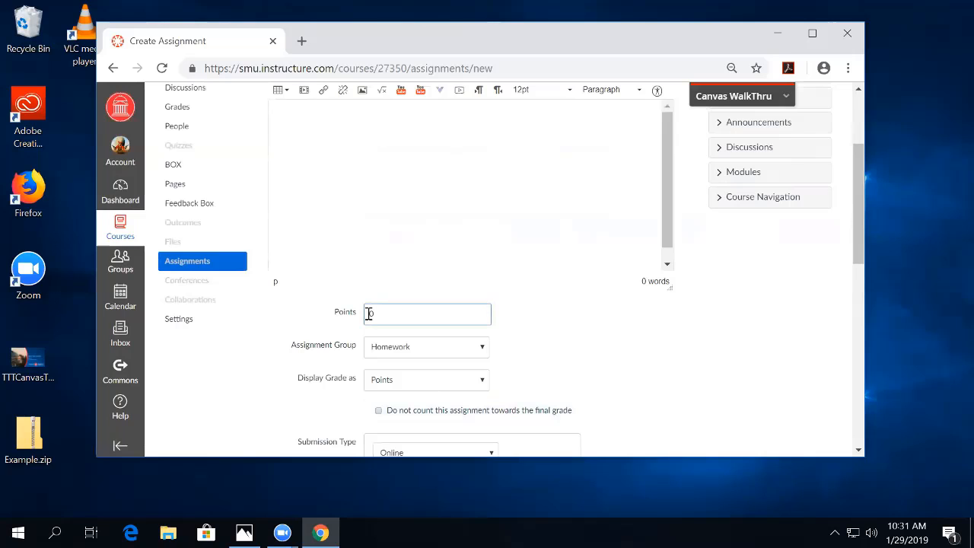
type("100")
scroll(543, 347, "down", 4)
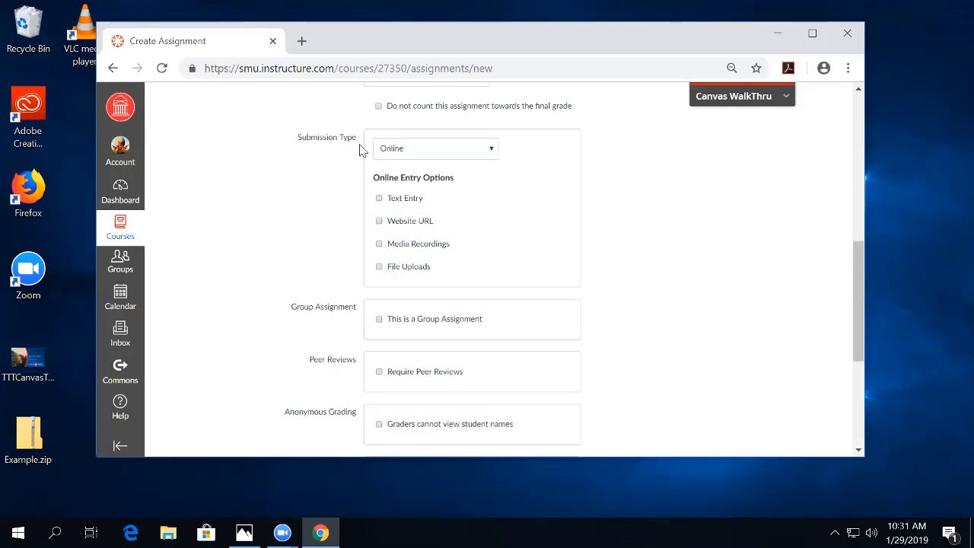
left_click(379, 268)
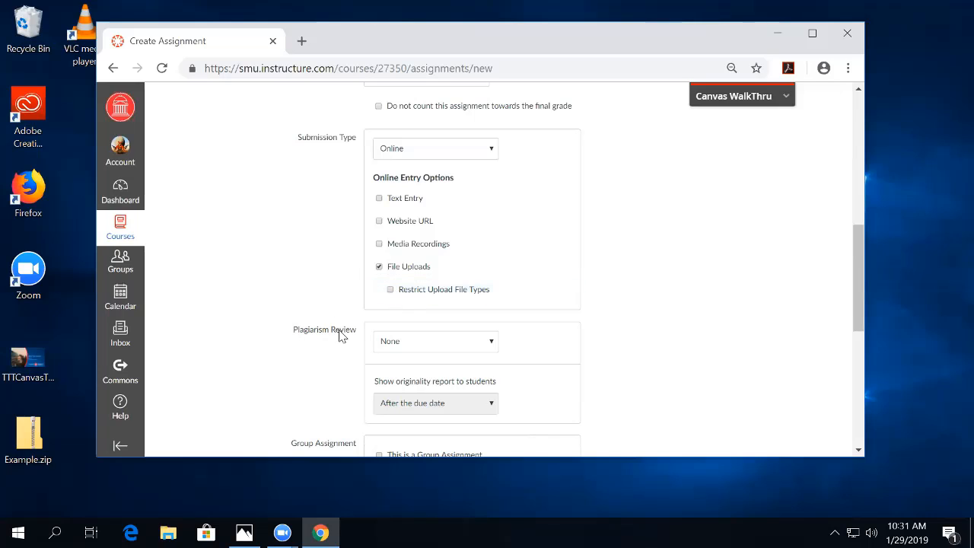
Set the assignment's plagiarism review to Turnitin and review its repository comparison and similarity report options
scroll(655, 378, "down", 2)
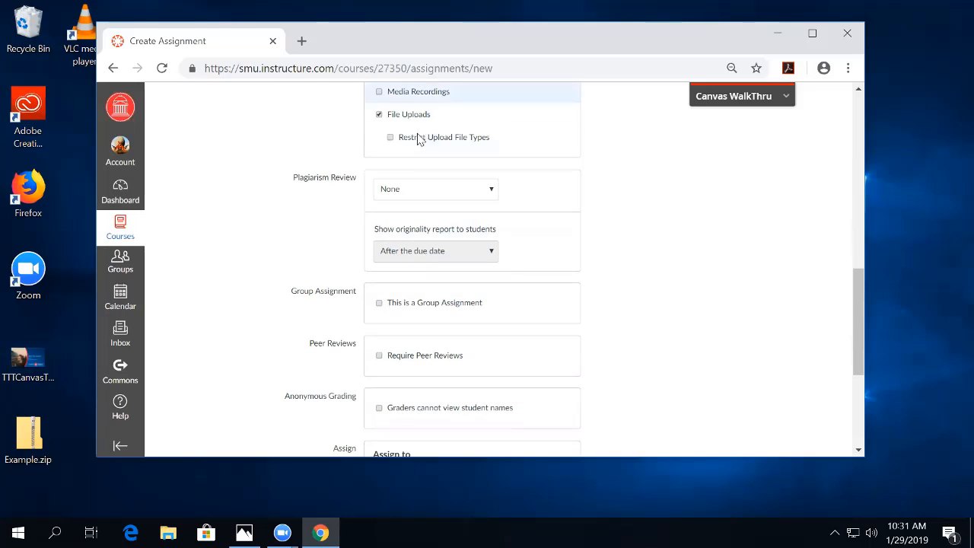
left_click(451, 190)
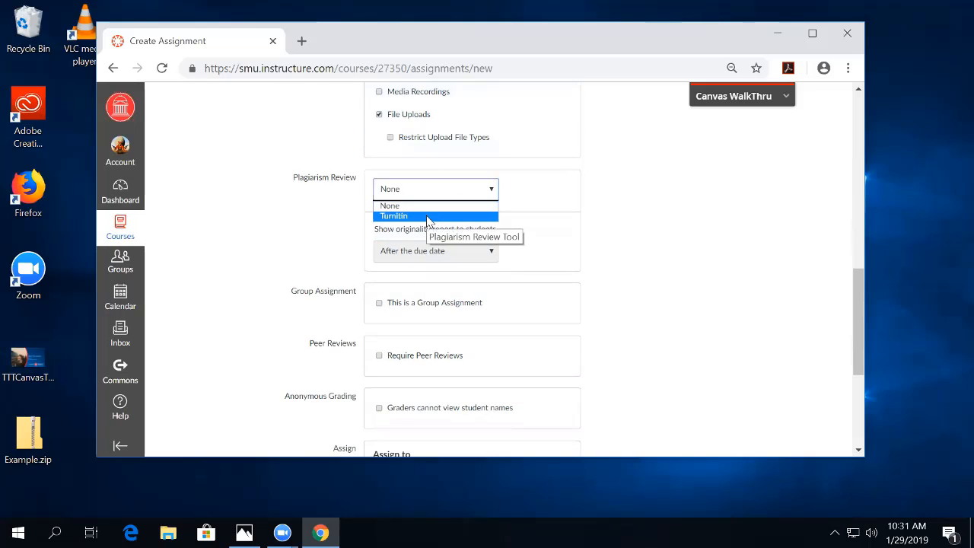
left_click(428, 216)
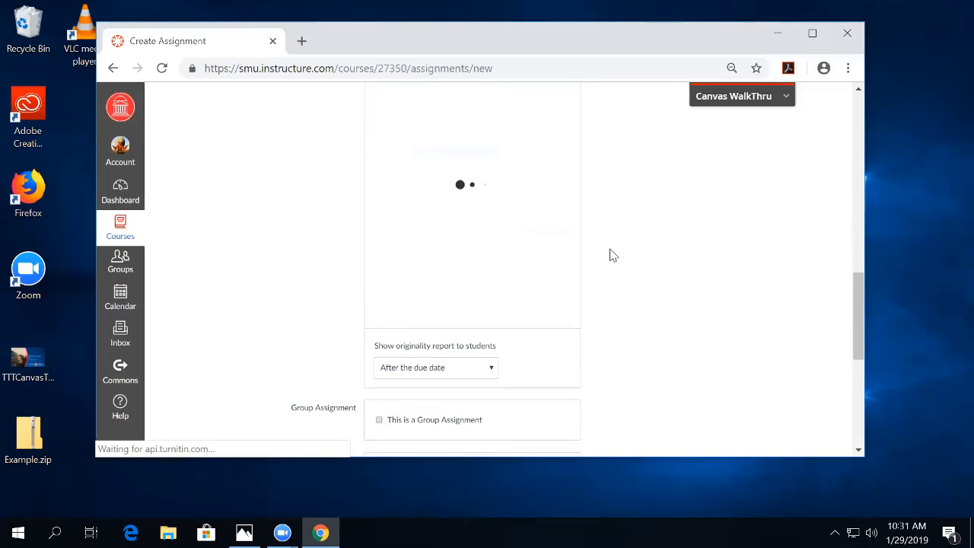
scroll(598, 265, "down", 1)
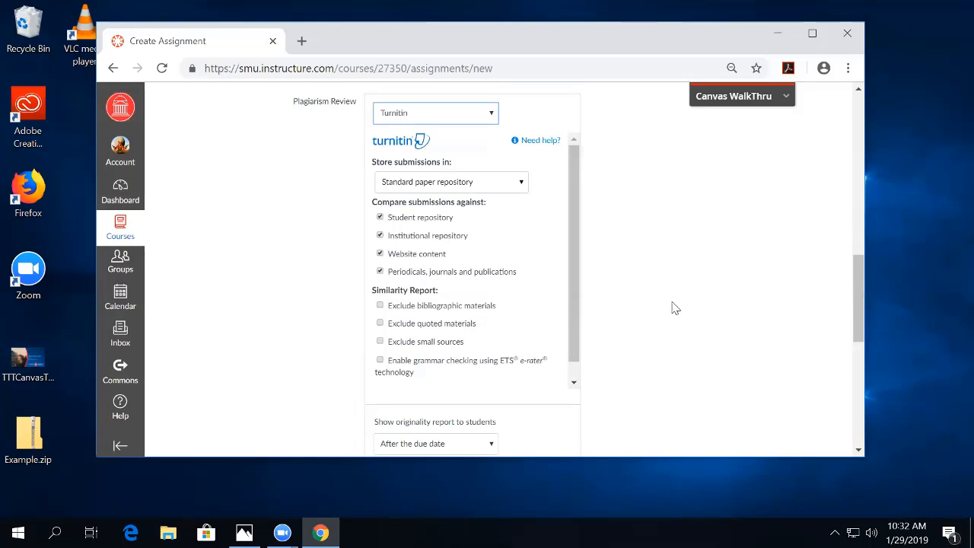
scroll(650, 306, "down", 4)
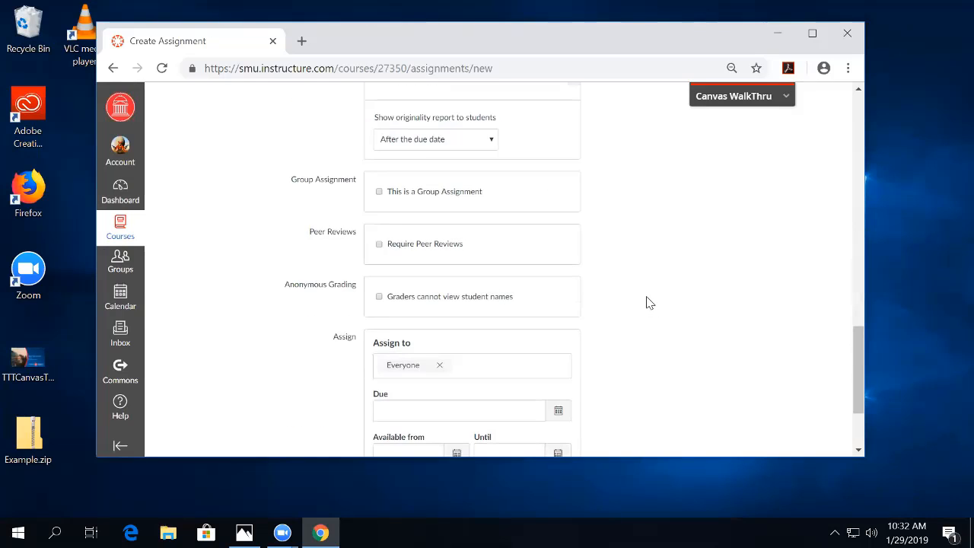
scroll(649, 316, "up", 4)
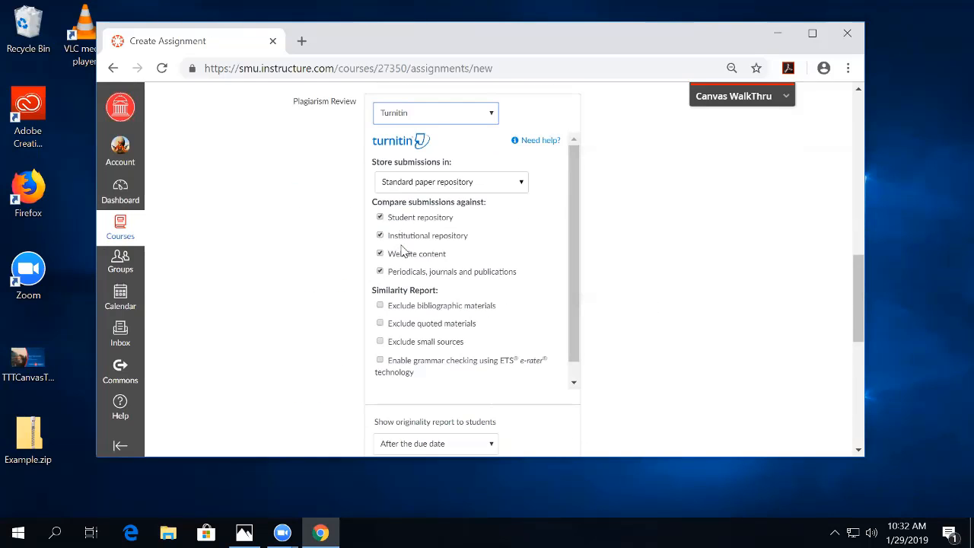
scroll(418, 263, "down", 1)
scroll(417, 262, "down", 1)
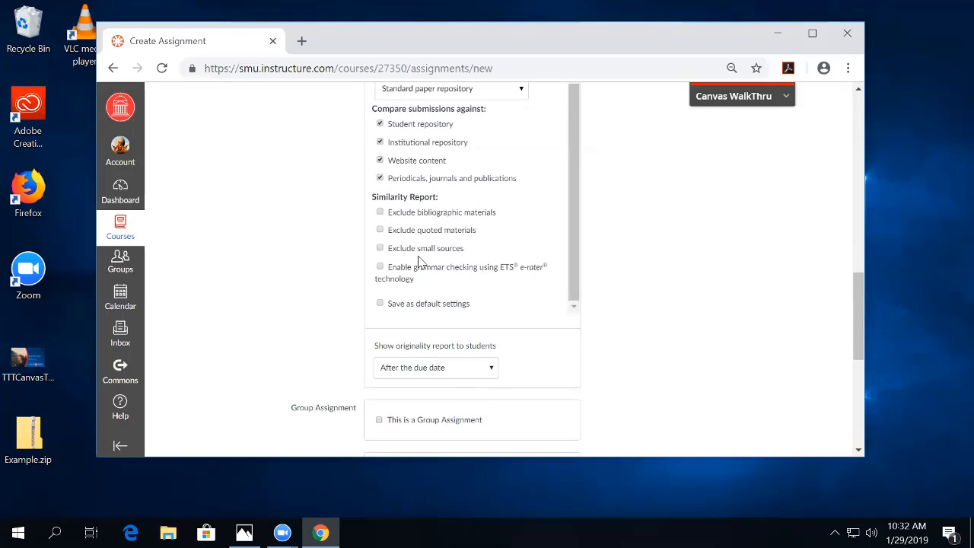
scroll(419, 259, "up", 3)
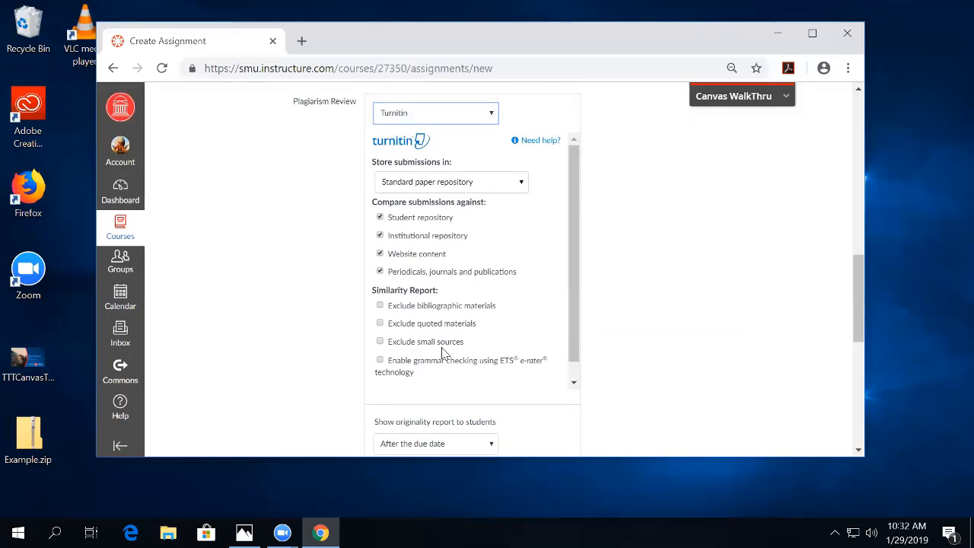
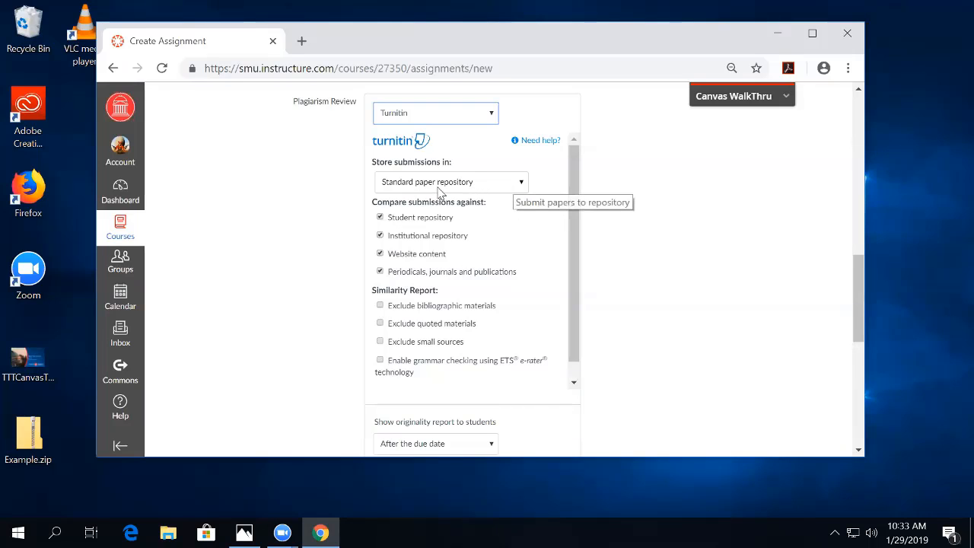
Try the Turnitin storage option Do not store the submitted papers and return it to Standard paper repository
left_click(520, 184)
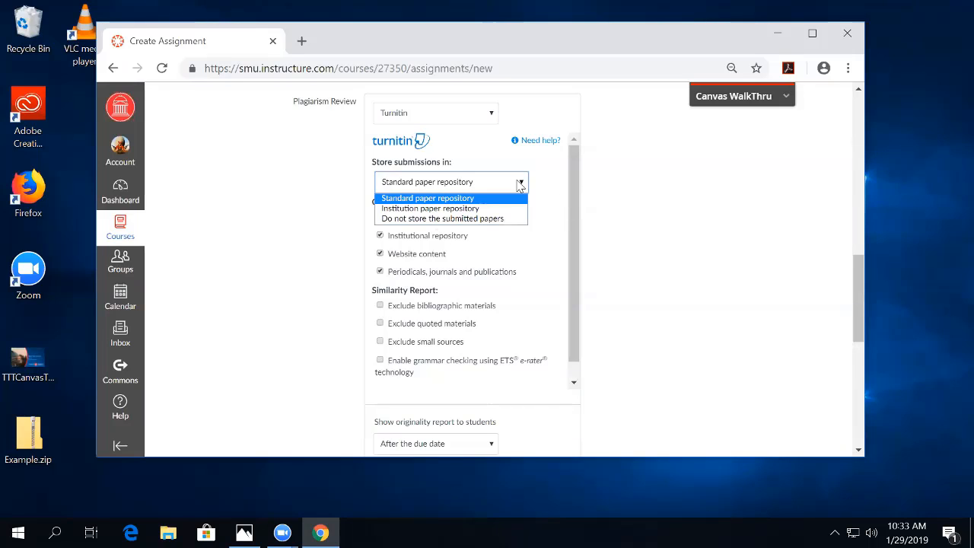
left_click(511, 220)
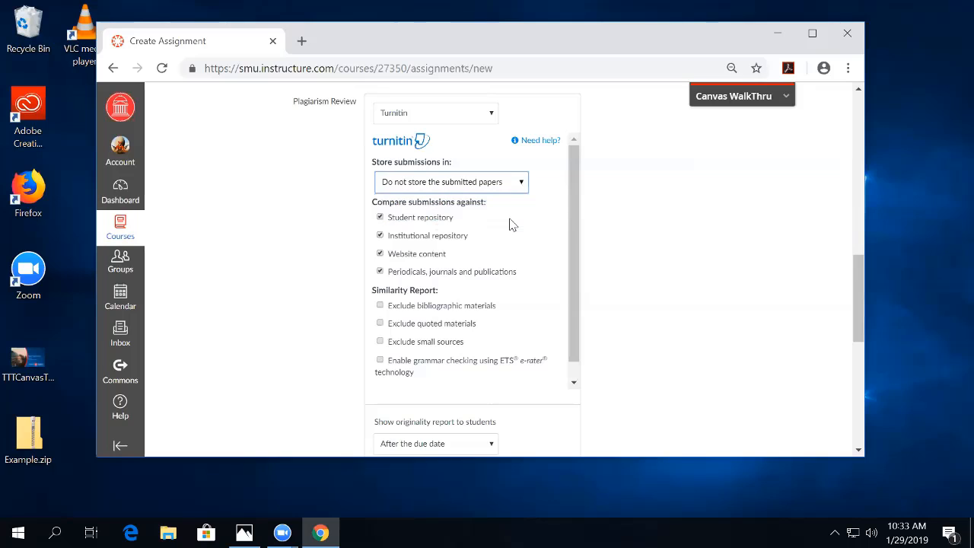
left_click(512, 182)
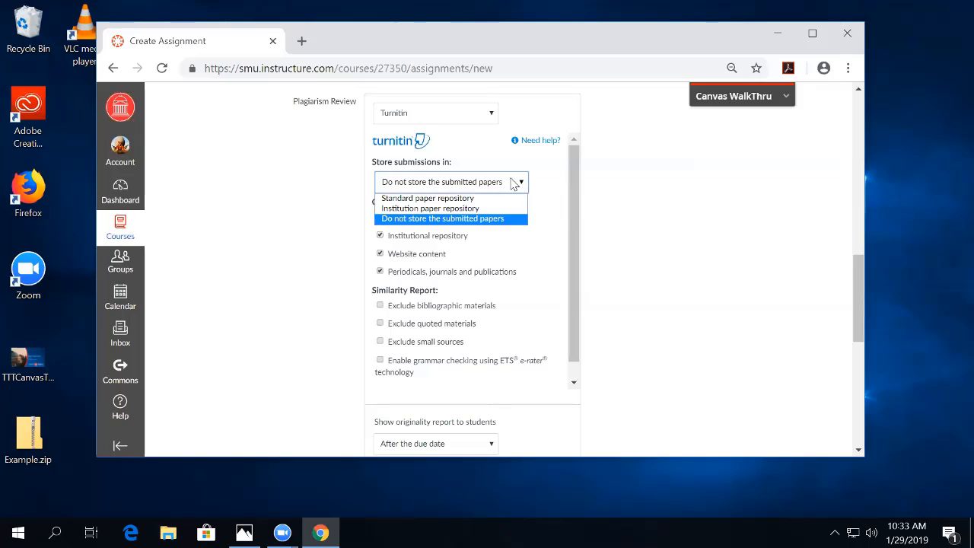
left_click(499, 199)
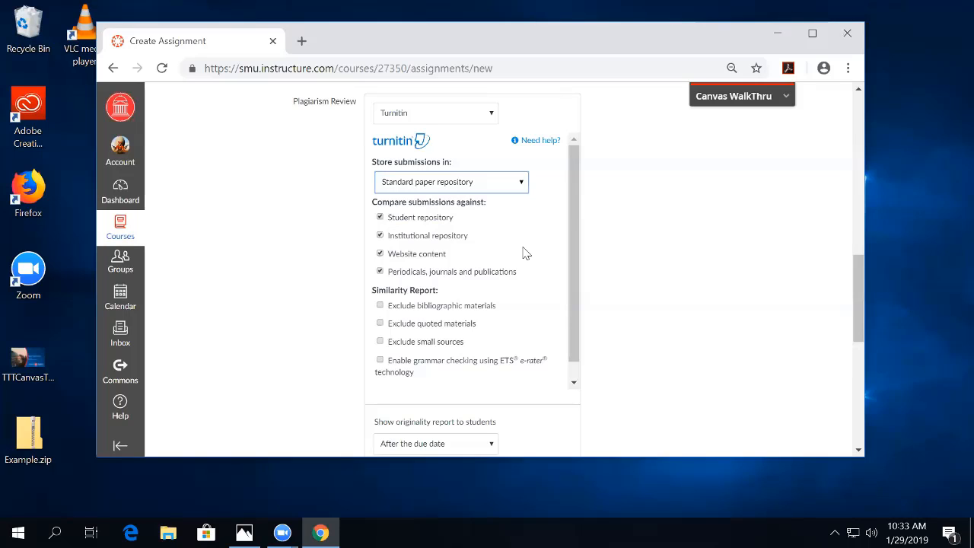
left_click(522, 183)
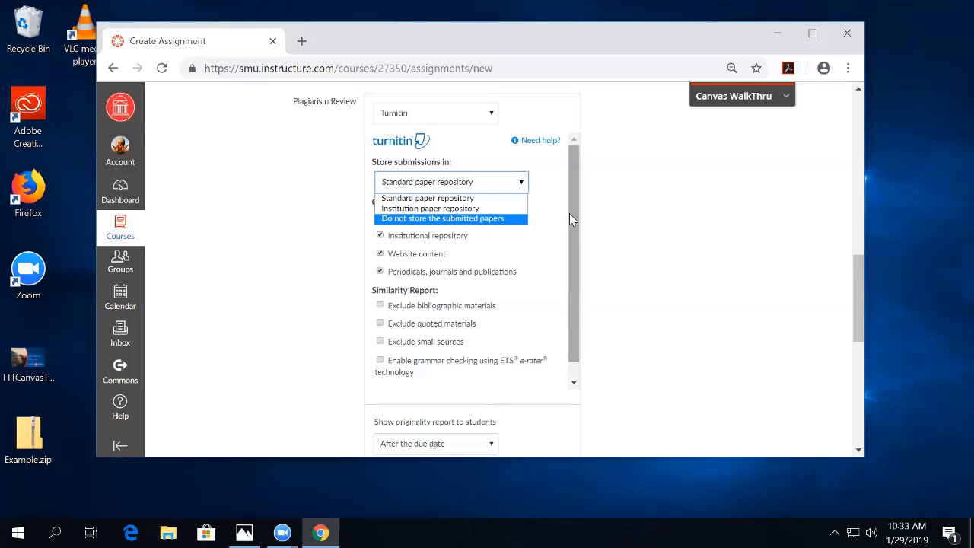
left_click(551, 204)
Check the remaining settings of the TII assignment and save it without publishing
scroll(623, 246, "down", 2)
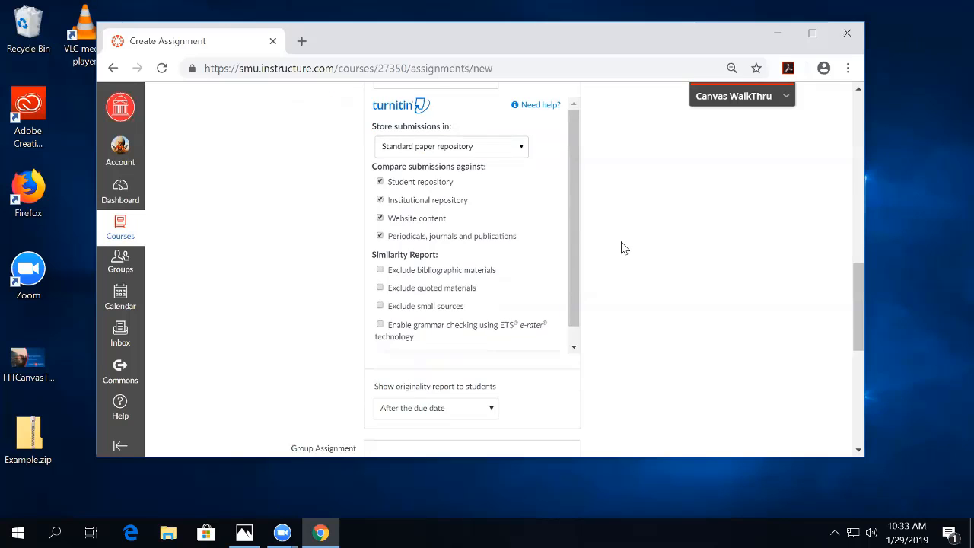
scroll(624, 239, "down", 2)
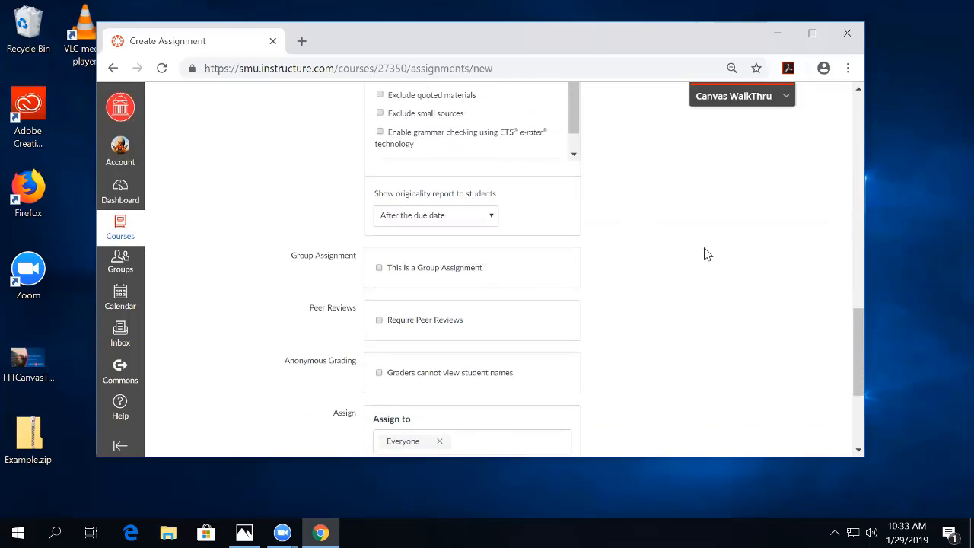
scroll(702, 252, "down", 2)
scroll(684, 259, "up", 3)
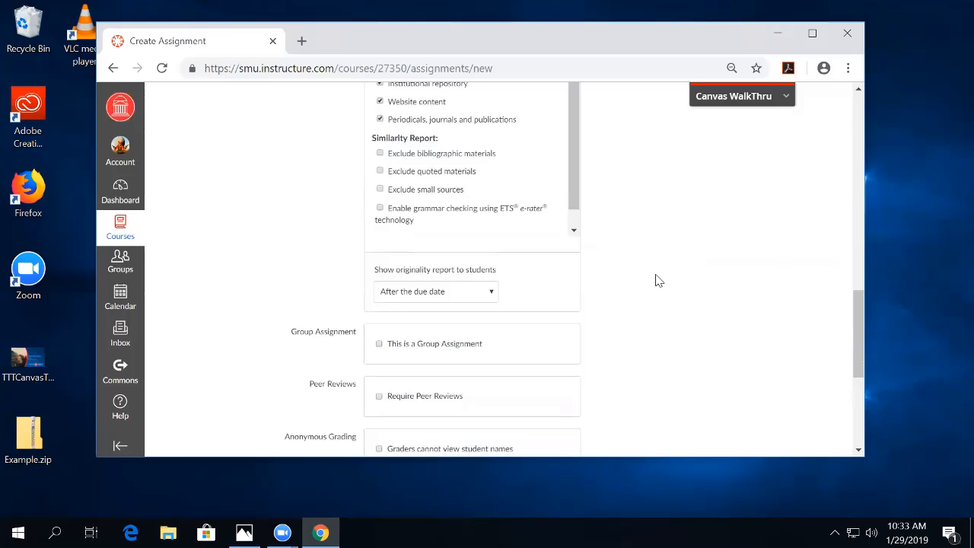
scroll(656, 278, "down", 1)
scroll(645, 282, "up", 3)
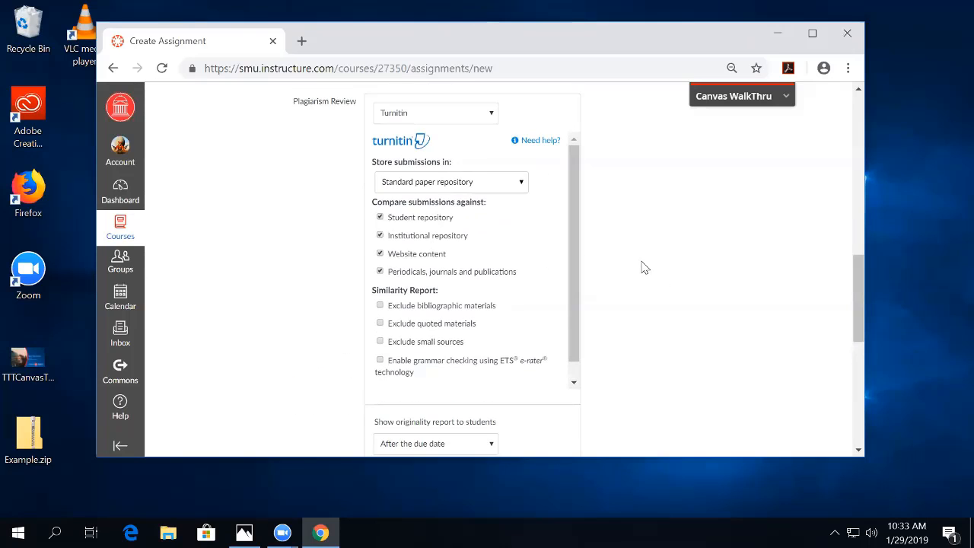
scroll(632, 275, "down", 1)
scroll(630, 276, "down", 5)
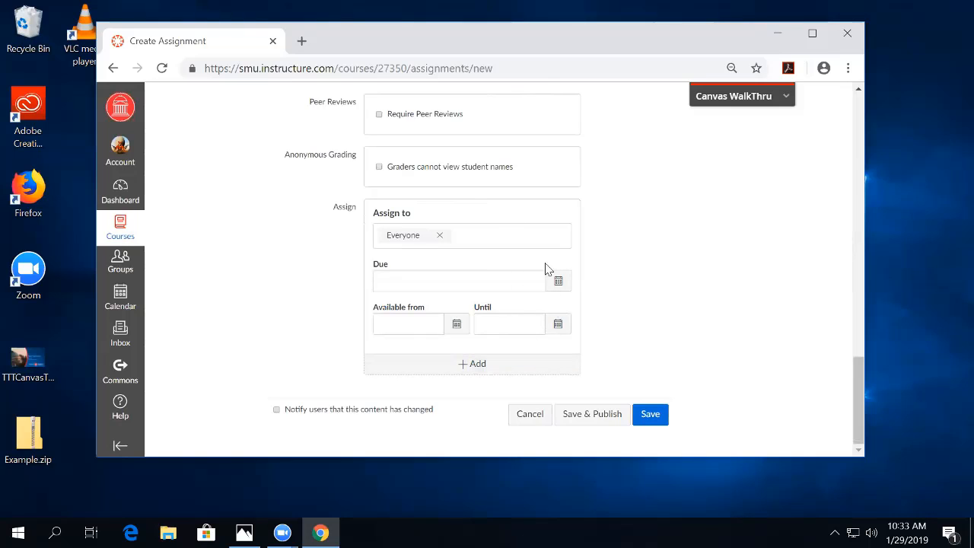
left_click(650, 412)
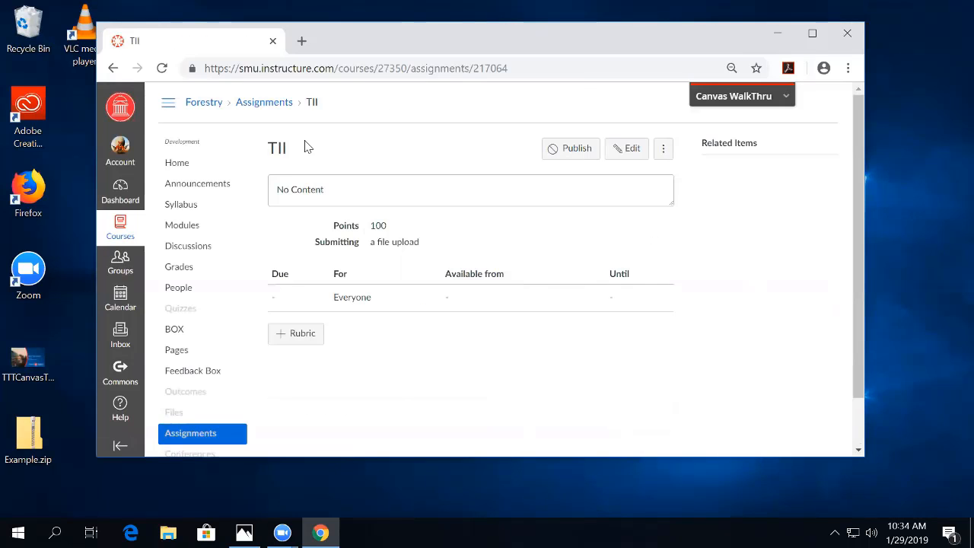
Open the course's Restore Deleted Items page by appending /undelete to the course home address
left_click(172, 169)
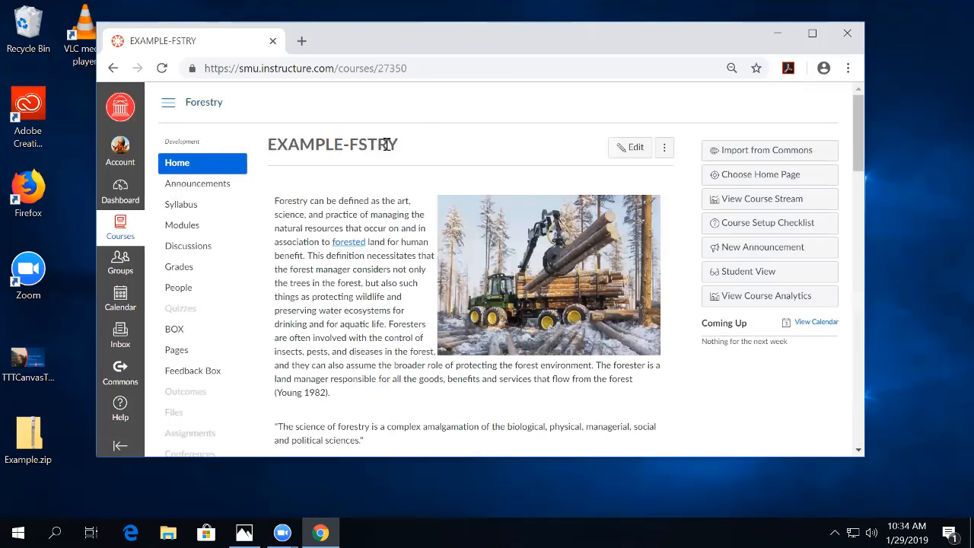
left_click(432, 66)
left_click(432, 67)
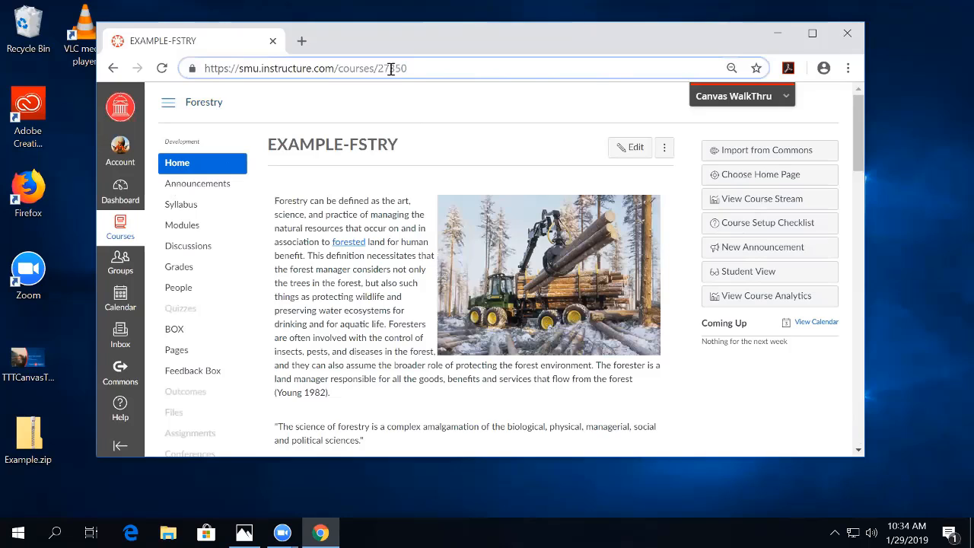
type("/")
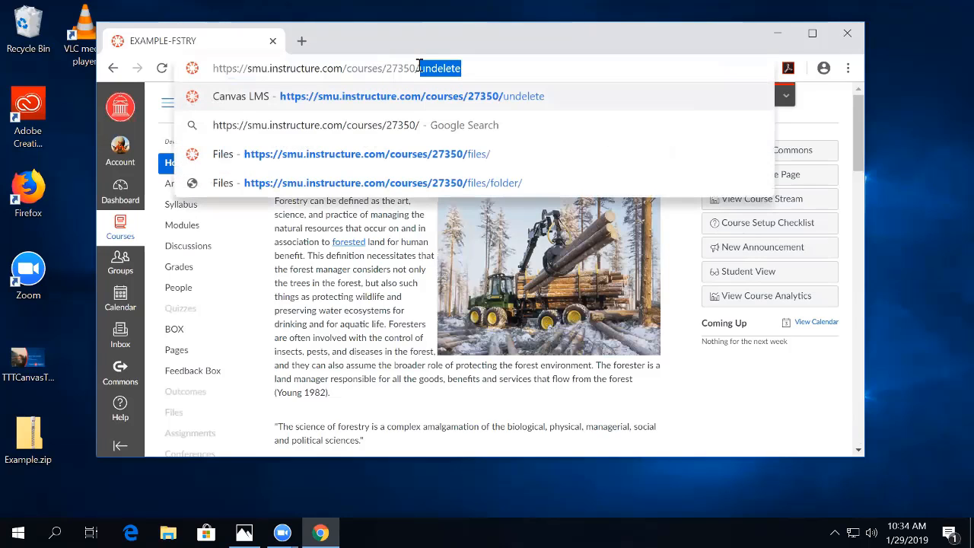
key("Right")
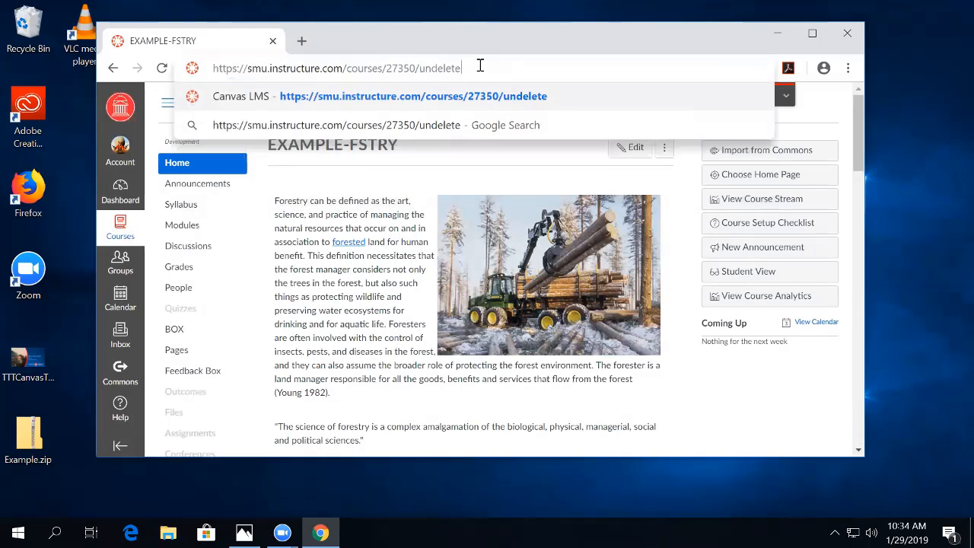
key("Return")
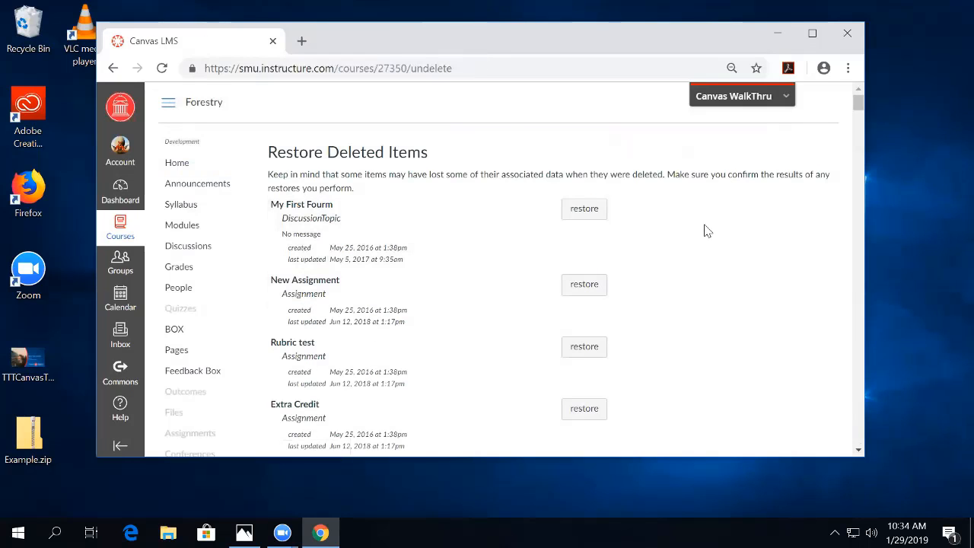
Examine the deleted course items that can be restored and return to the course home page
scroll(704, 231, "down", 2)
scroll(698, 221, "up", 2)
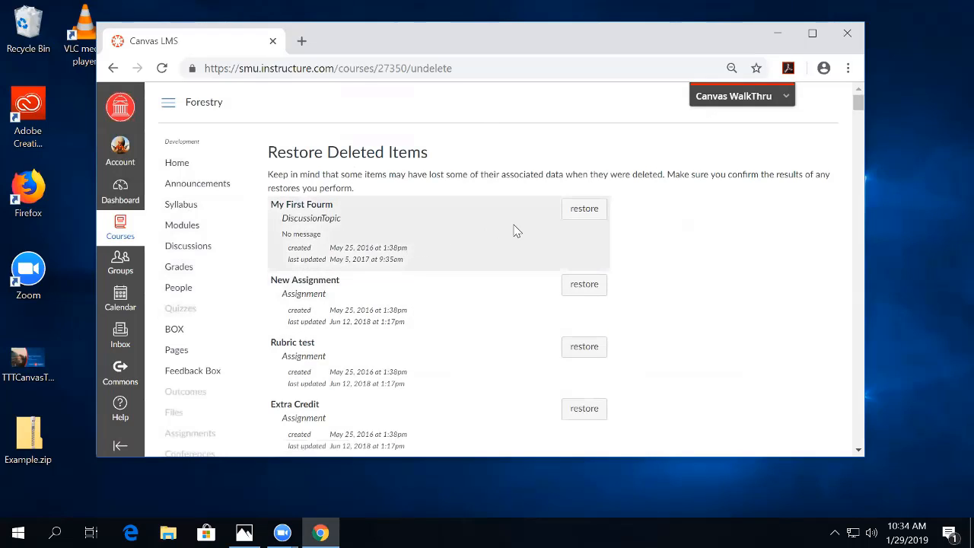
double_click(424, 68)
left_click(457, 67)
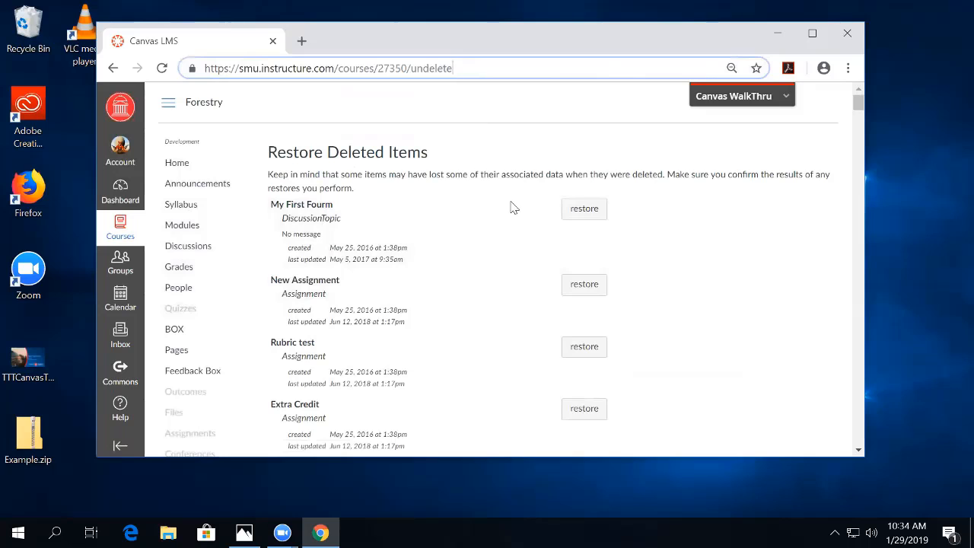
scroll(461, 275, "down", 5)
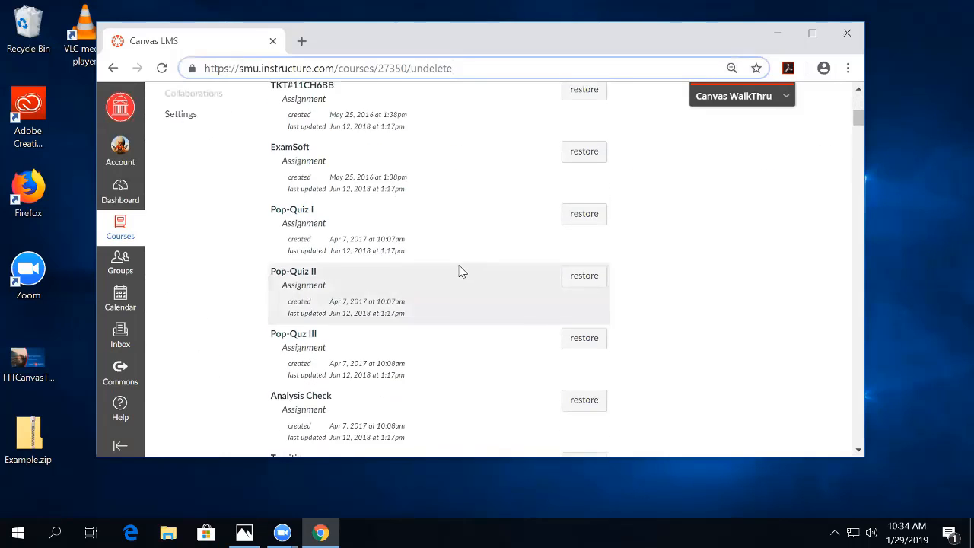
scroll(459, 274, "down", 4)
scroll(458, 270, "up", 9)
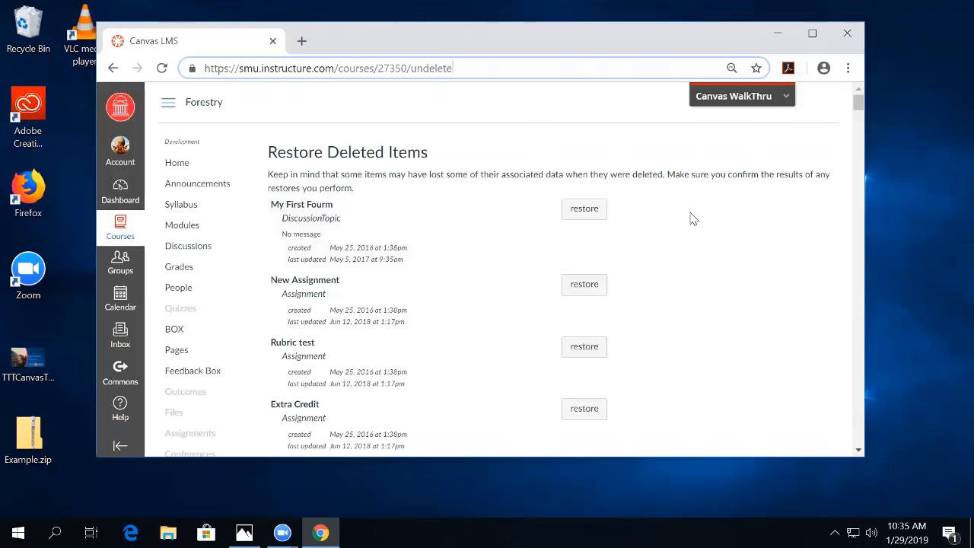
scroll(692, 220, "down", 5)
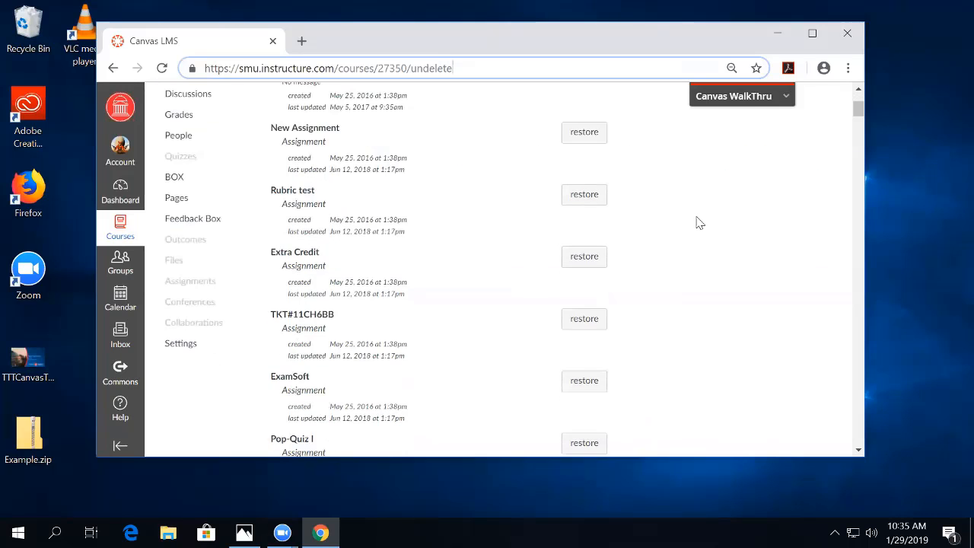
scroll(696, 220, "up", 6)
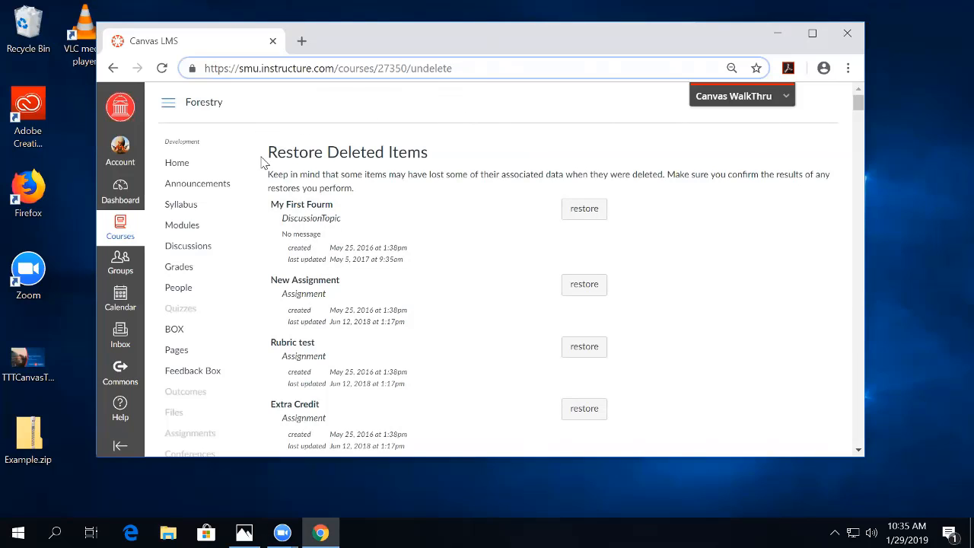
left_click_drag(263, 153, 447, 258)
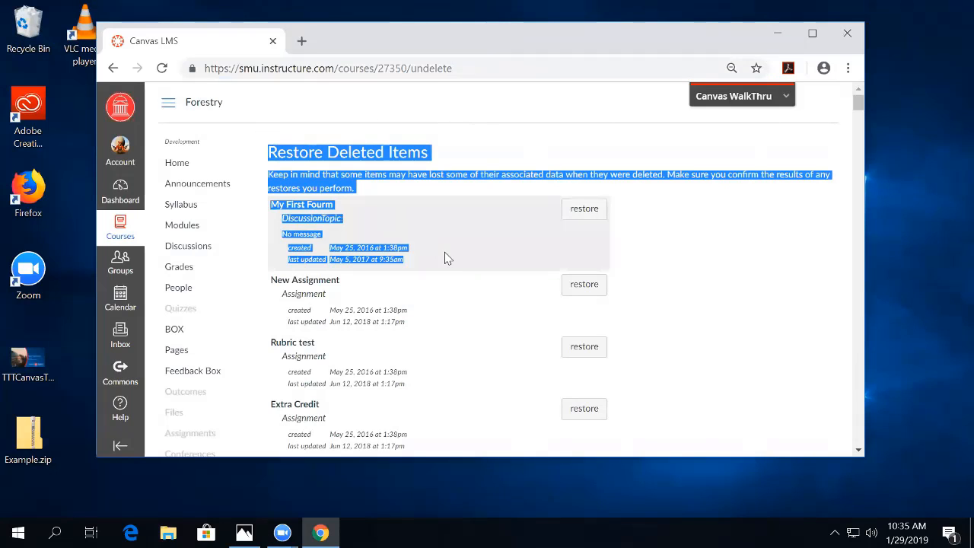
left_click(641, 221)
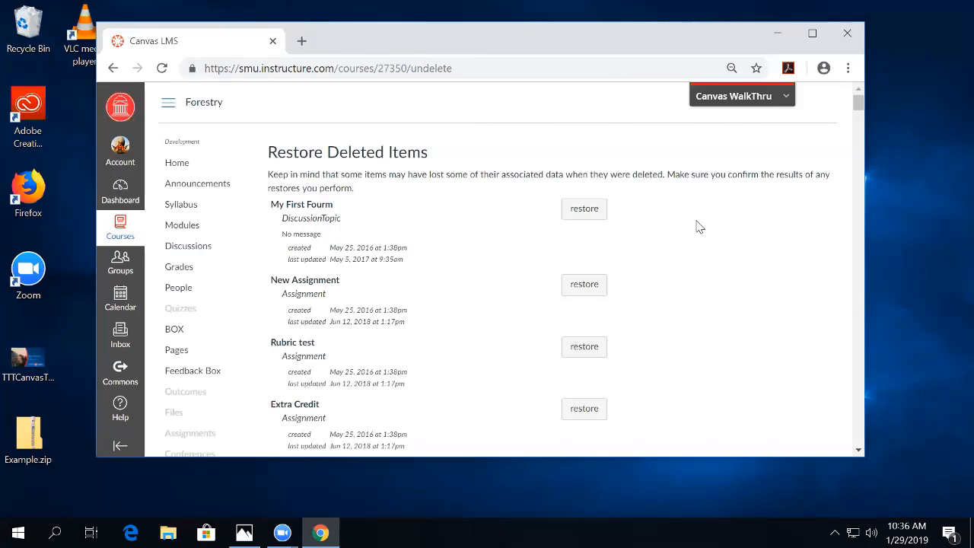
left_click(177, 164)
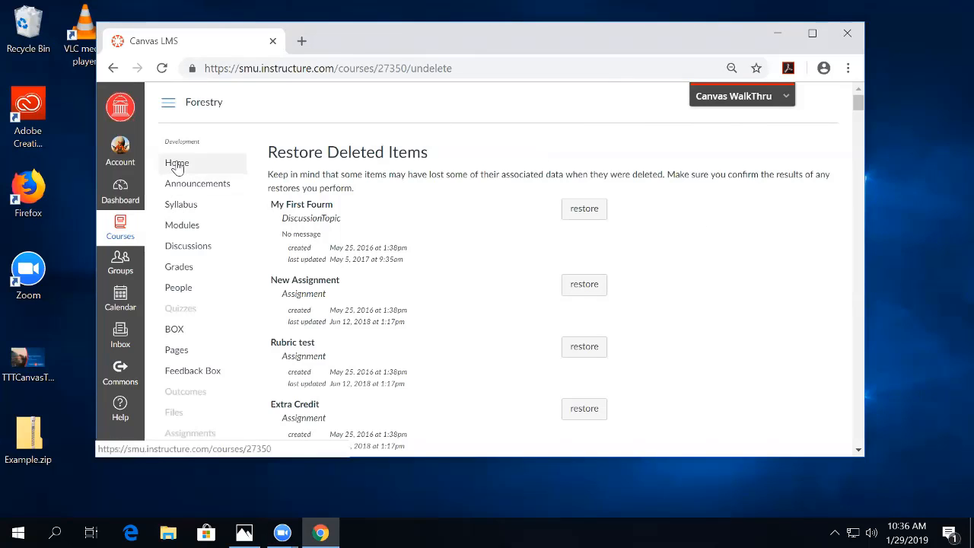